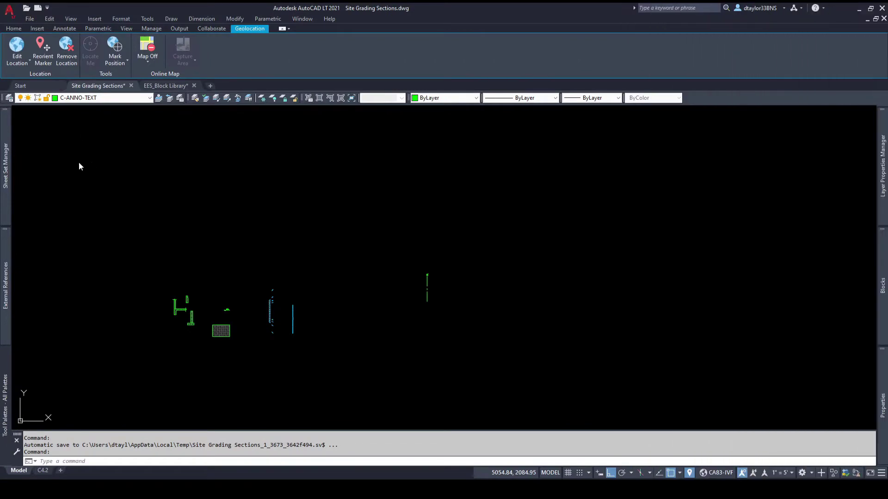
Match the properties of the PL label onto the EASTERN PL GRADING SECTION title and its scale text
click(414, 316)
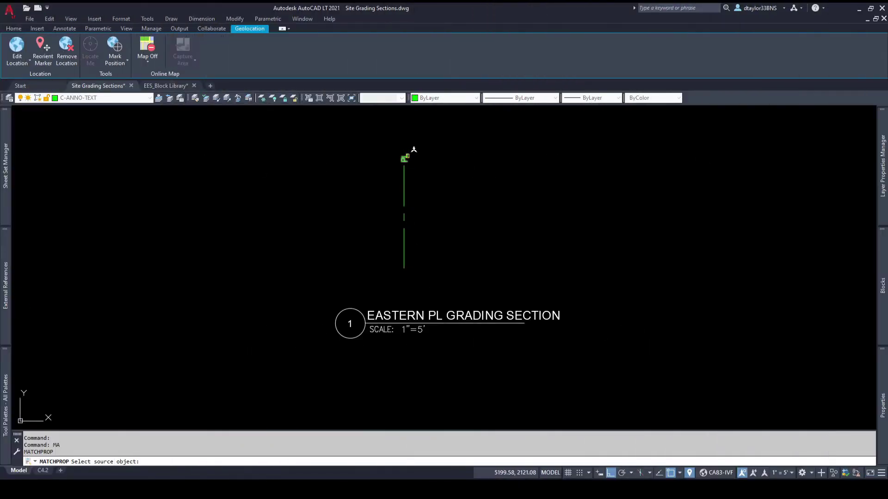
click(404, 158)
click(479, 309)
click(436, 341)
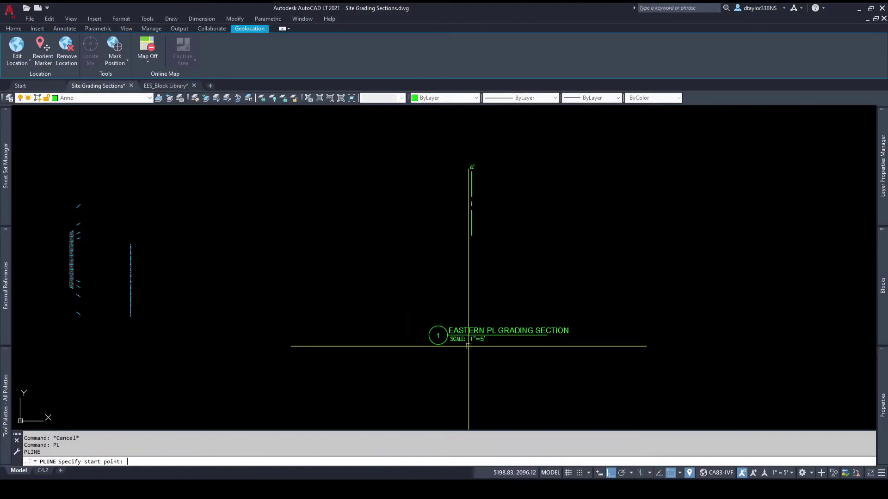
Draw a slightly crowned ground-surface polyline with six vertices across the lower end of the PL line
scroll(473, 272, up, 2)
click(453, 221)
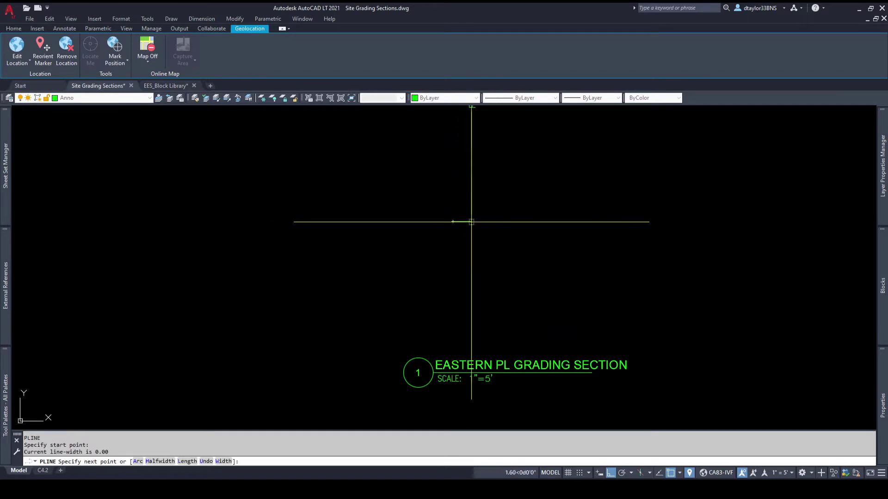
click(477, 221)
click(506, 219)
click(530, 220)
click(570, 221)
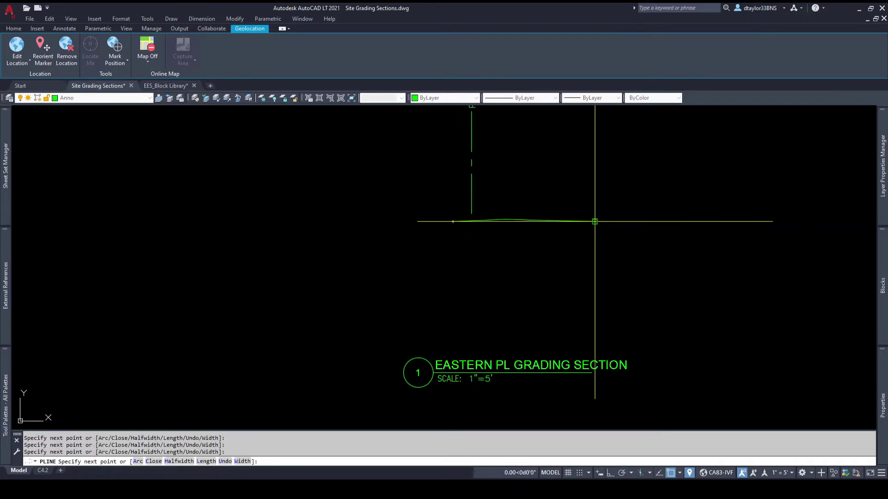
click(594, 221)
key(Escape)
Change the ground-surface polyline's appearance to a gray dashed line
drag(588, 228, 562, 199)
middle_drag(483, 171, 480, 224)
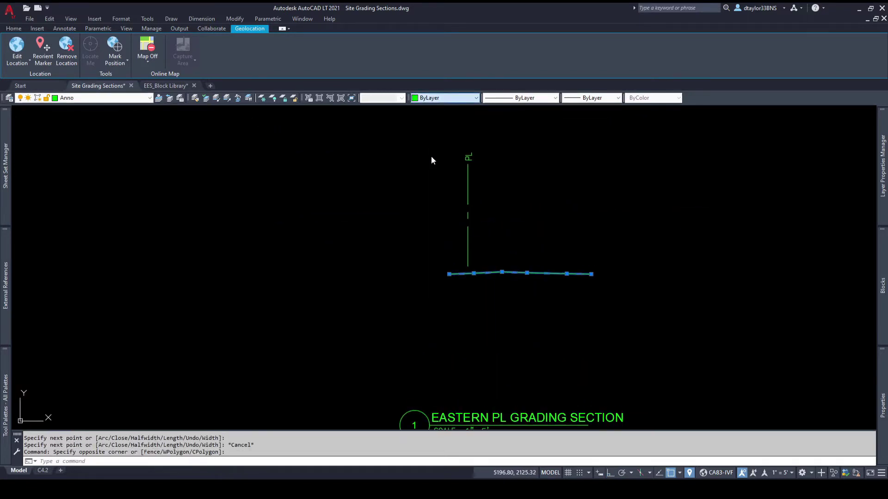
click(436, 176)
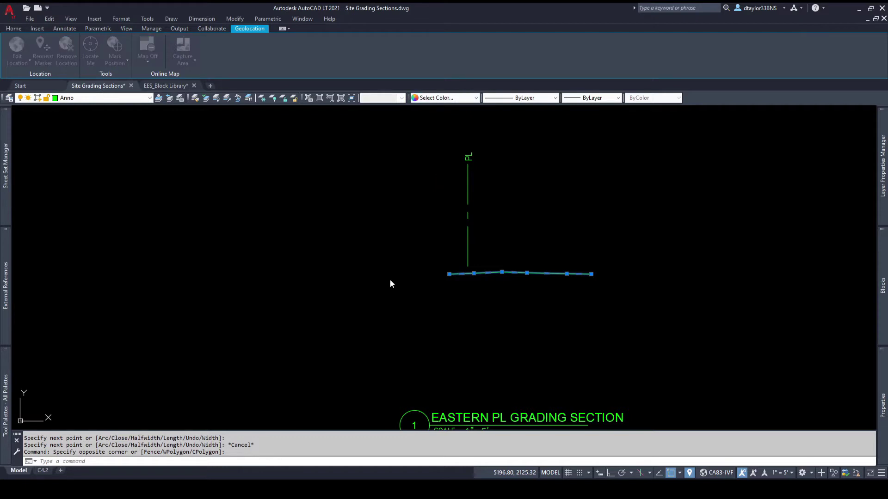
click(432, 319)
key(Escape)
Draw a horizontal construction line leftward from the intersection of the PL line and the ground polyline
text(l)
key(Return)
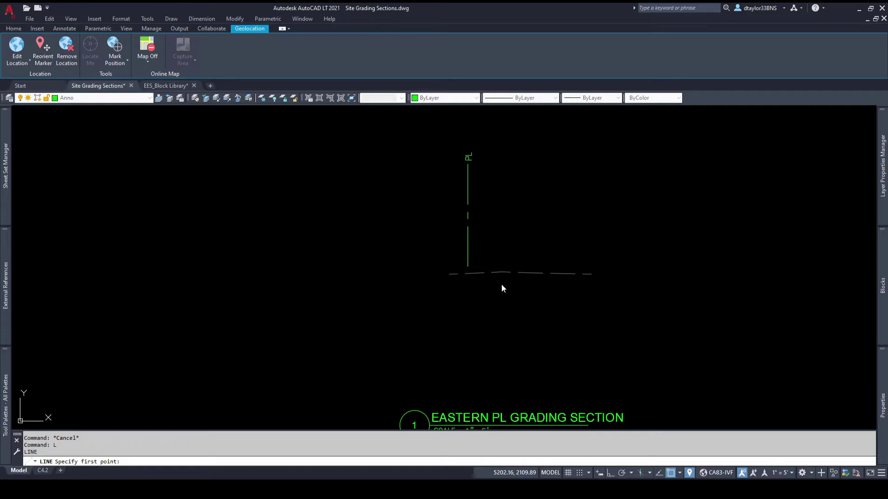
click(478, 269)
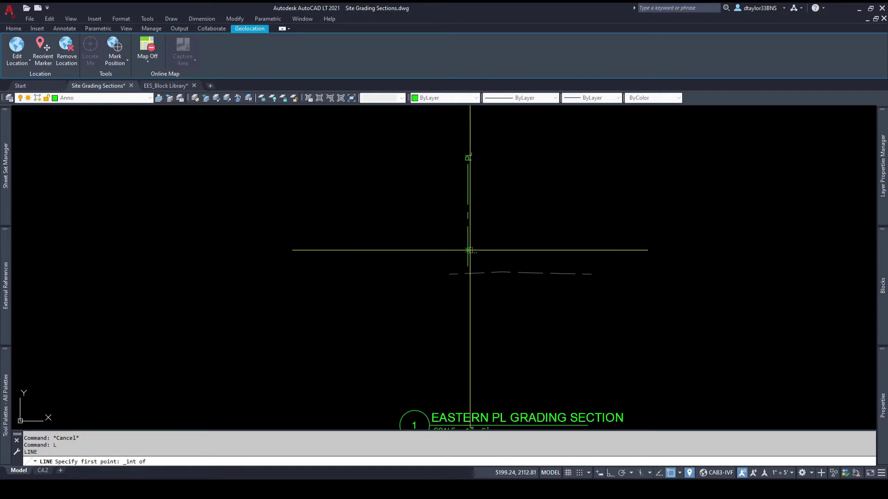
click(469, 251)
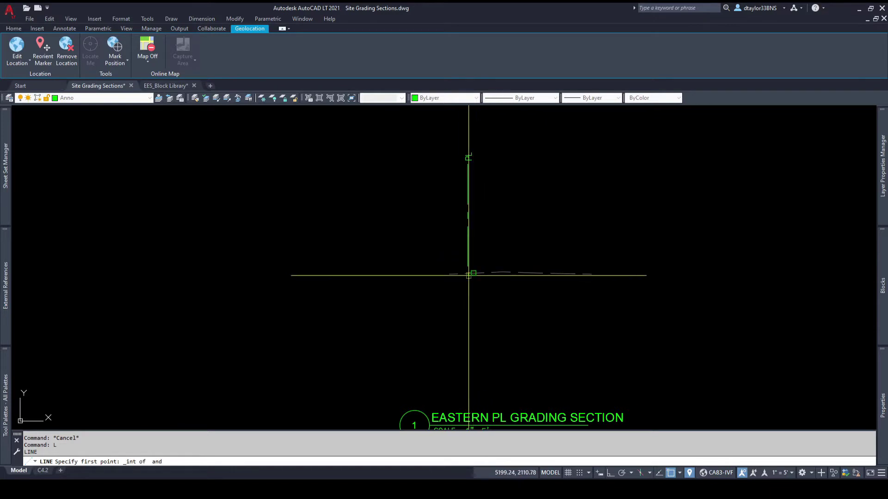
click(467, 274)
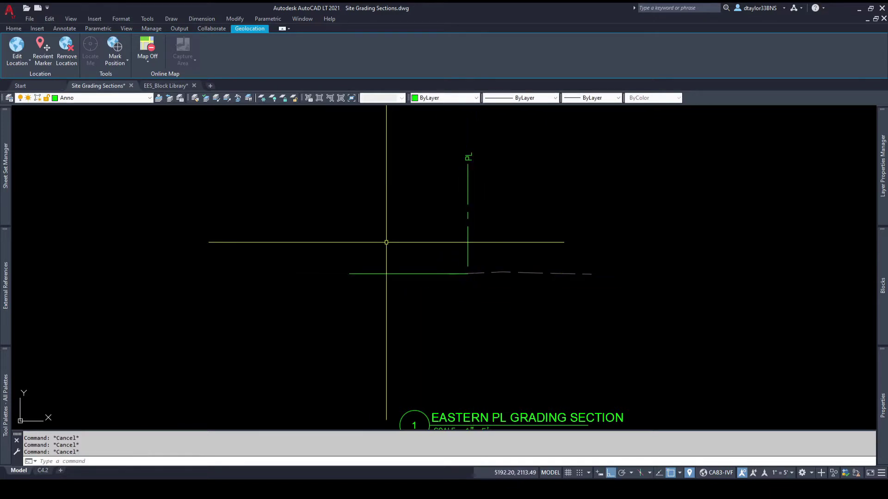
Offset the horizontal construction line upward by 5.8
text(o)
key(Return)
text(5.8)
key(Return)
click(393, 274)
click(399, 241)
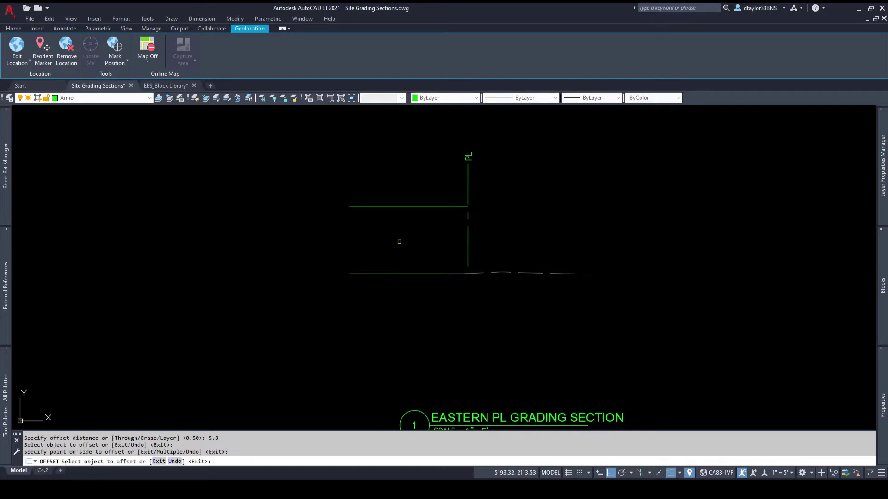
key(Escape)
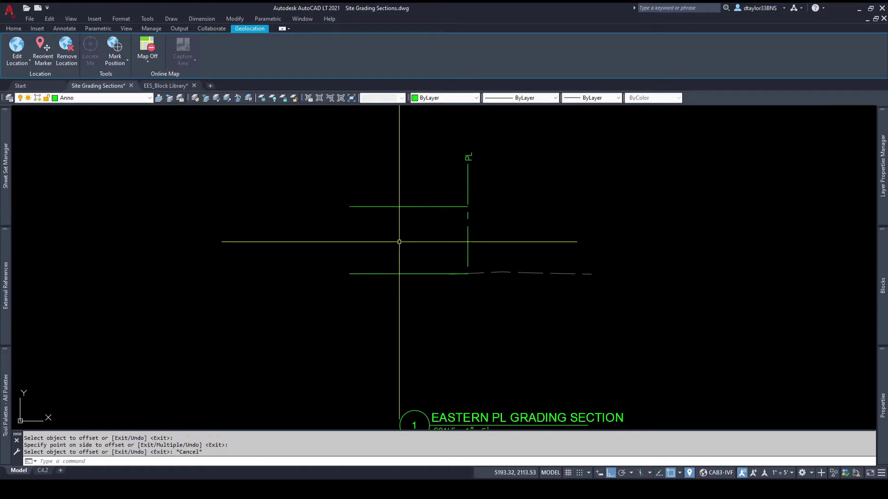
Erase the original lower horizontal construction line at ground level
click(399, 242)
click(367, 298)
text(e)
key(Return)
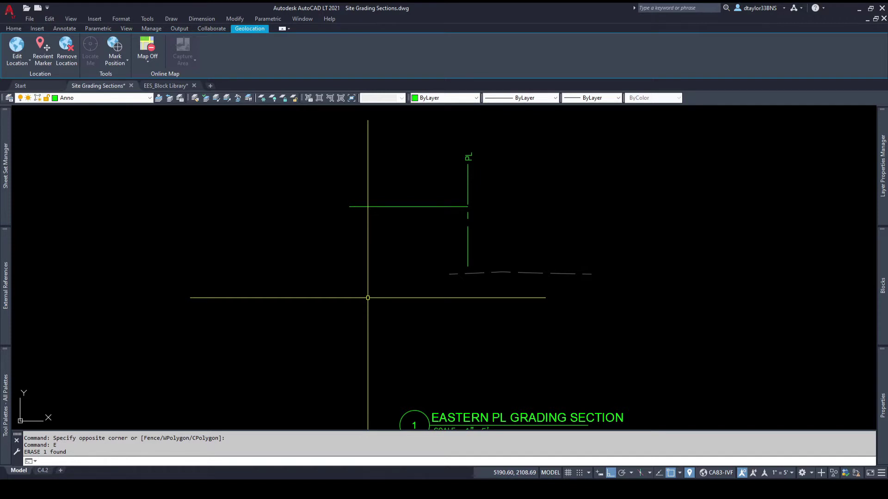
Offset the vertical PL line 7 to the left
text(o)
key(Return)
text(7)
key(Return)
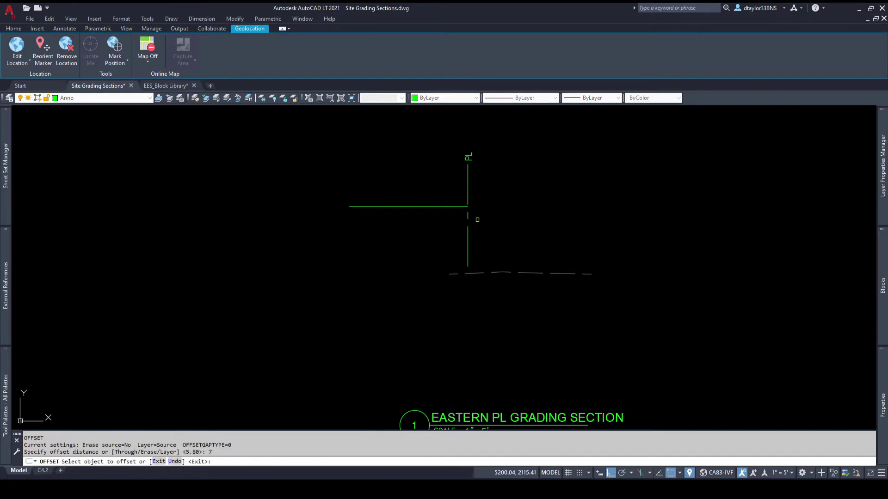
click(470, 229)
click(430, 241)
key(Escape)
Move the concrete curb block from the detail parts to a spot beside the offset PL line
scroll(428, 242, down, 6)
scroll(230, 258, up, 7)
middle_drag(188, 258, 451, 293)
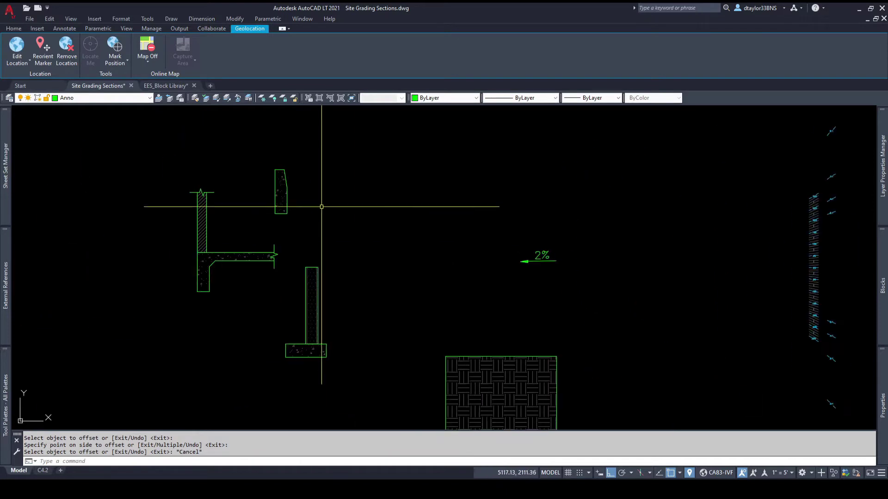
click(298, 195)
click(261, 213)
click(275, 170)
scroll(301, 183, down, 8)
middle_drag(543, 260, 428, 272)
scroll(411, 178, up, 6)
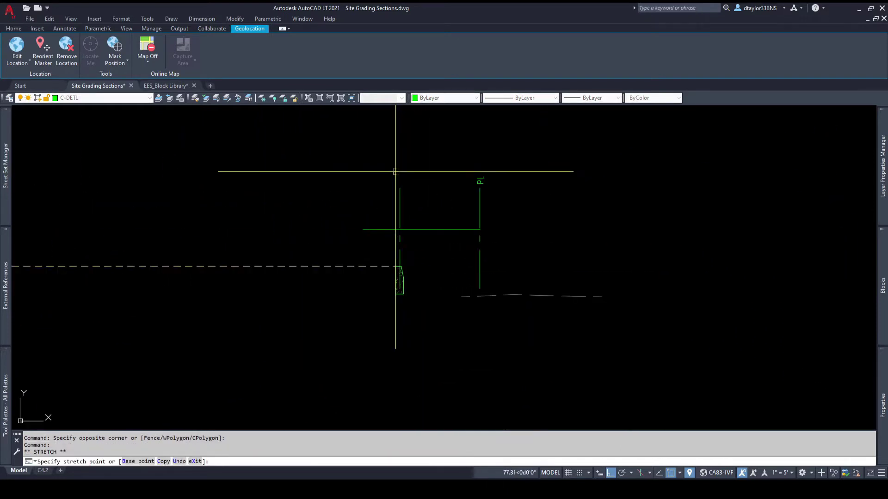
scroll(387, 222, up, 2)
click(376, 247)
Flip the curb block horizontally so its sloped face points away from the PL line
scroll(376, 294, up, 9)
click(371, 204)
scroll(472, 275, down, 7)
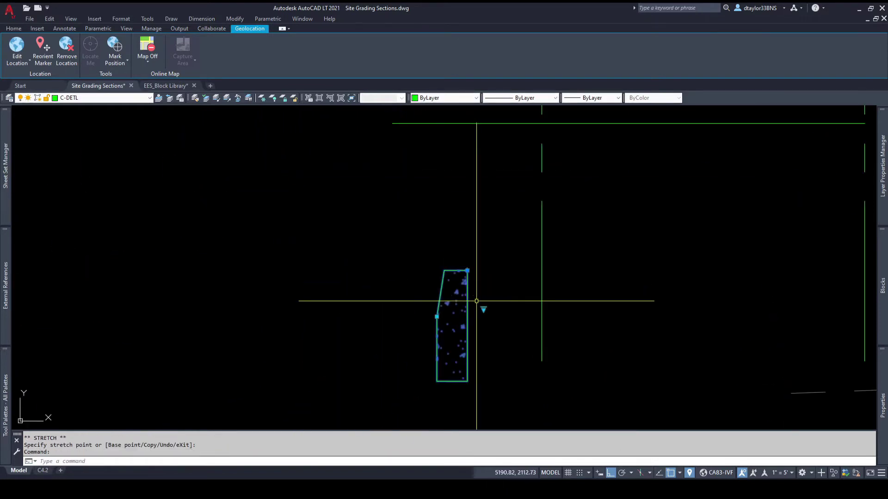
middle_drag(476, 301, 441, 271)
key(Escape)
Move the curb from the top corner of its sloped face onto the offset PL line
click(433, 250)
text(m)
key(Return)
click(410, 239)
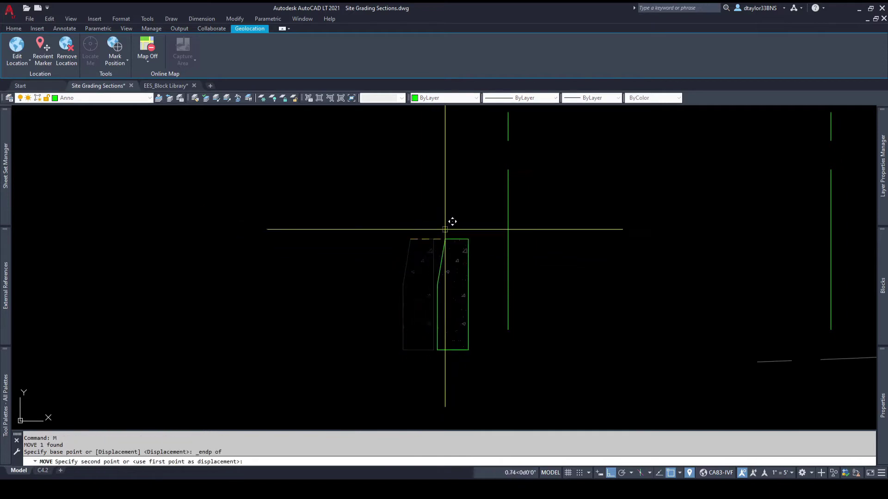
scroll(407, 352, down, 4)
scroll(422, 333, up, 3)
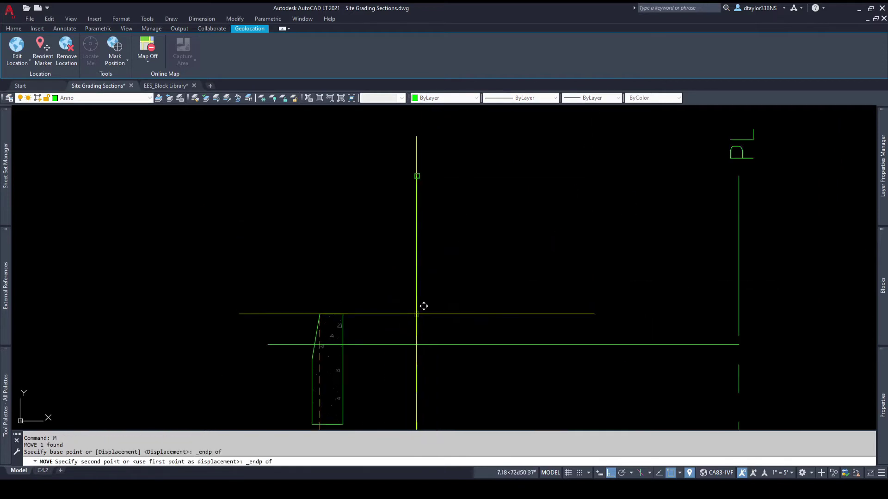
key(shift+n)
click(418, 309)
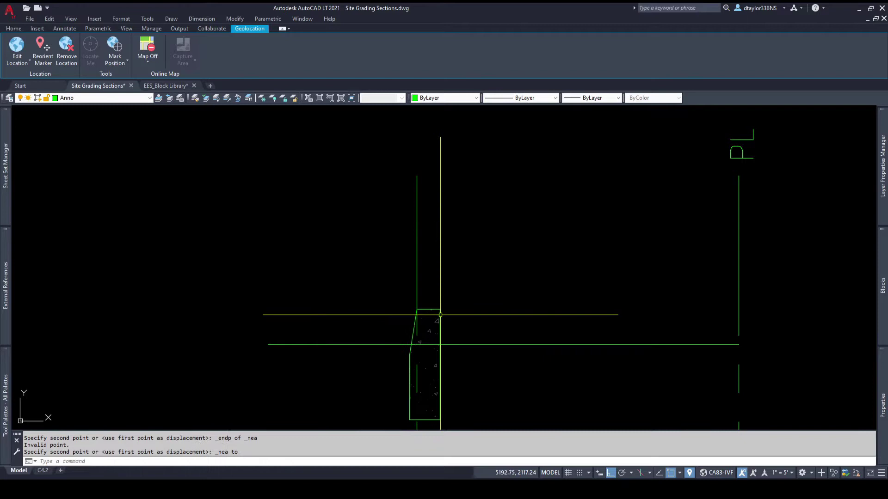
Shift the curb vertically by its face insertion point, perpendicular to the horizontal construction line, so that point lies on the line
key(Escape)
click(440, 319)
click(437, 378)
scroll(407, 374, up, 5)
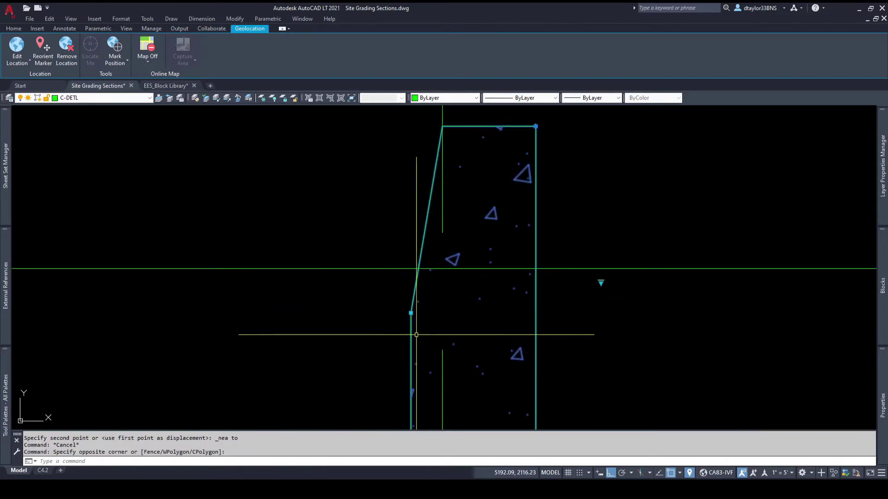
click(410, 313)
text(per)
key(Return)
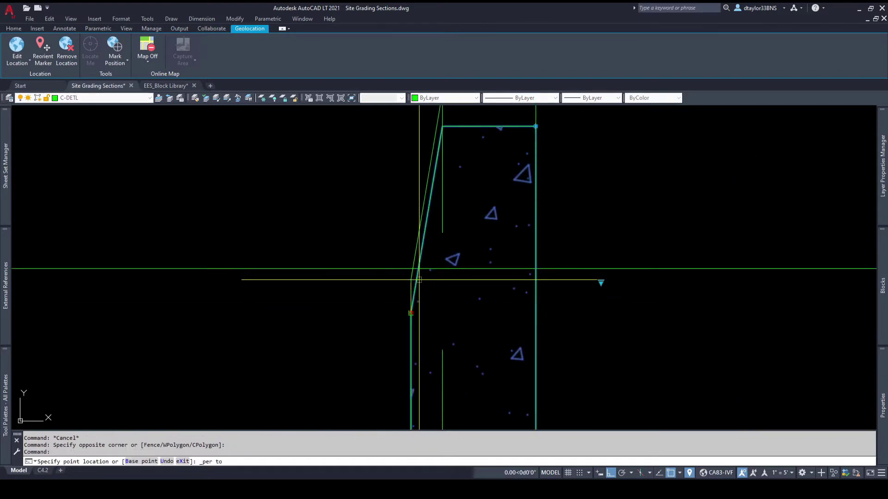
key(Escape)
key(Escape)
scroll(446, 311, down, 3)
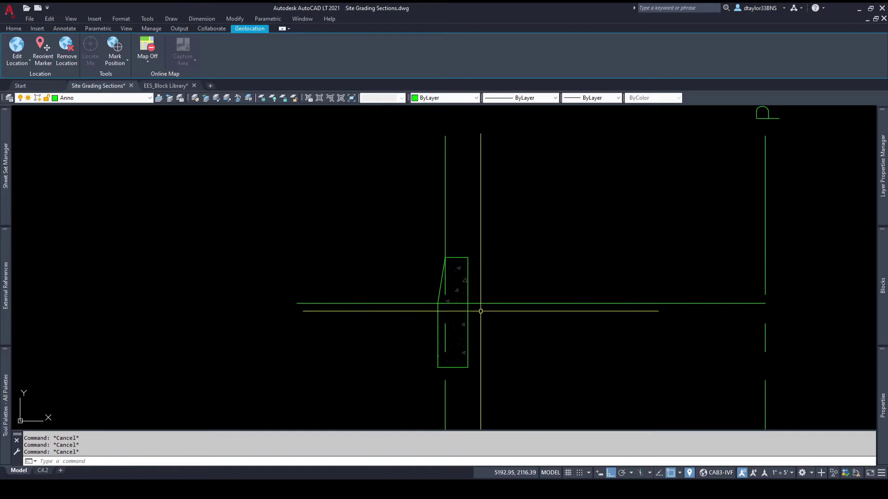
Erase the horizontal construction line and the offset PL line passing through the curb
scroll(497, 306, down, 2)
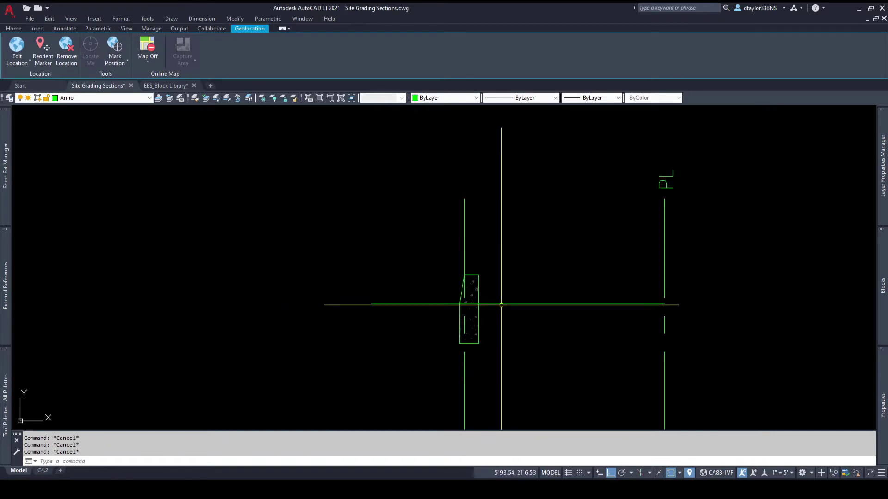
scroll(513, 314, down, 2)
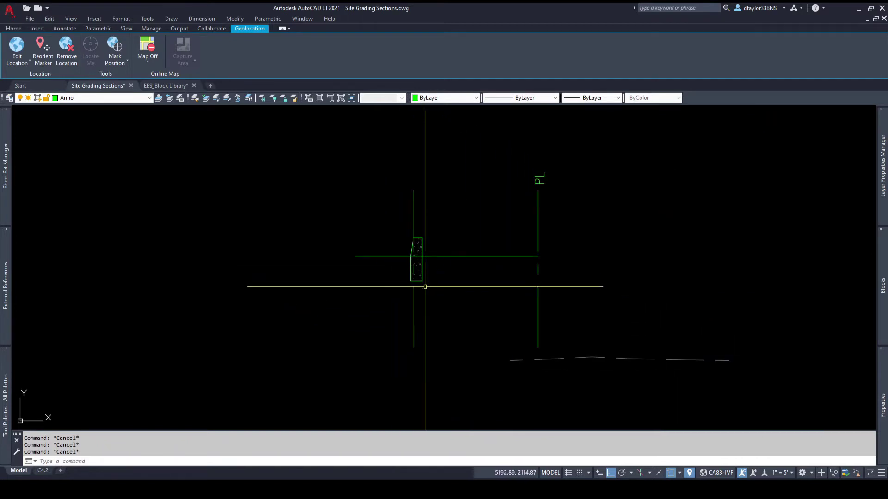
text(e)
mouse_move(467, 245)
mouse_down()
mouse_move(455, 282)
mouse_move(418, 311)
mouse_up()
key(space)
key(Escape)
scroll(455, 282, down, 2)
text(e)
key(space)
key(Escape)
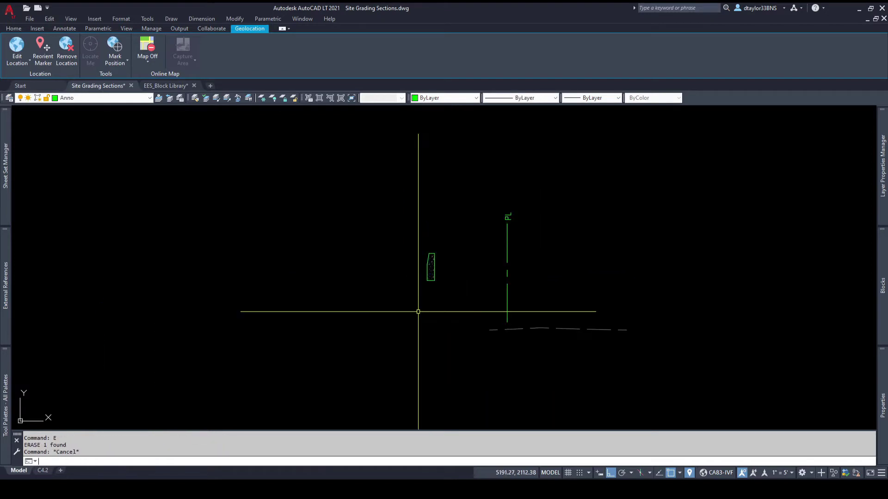
Move the pavement block from the pasted library blocks so its right end meets the curb's face corner
scroll(520, 265, down, 2)
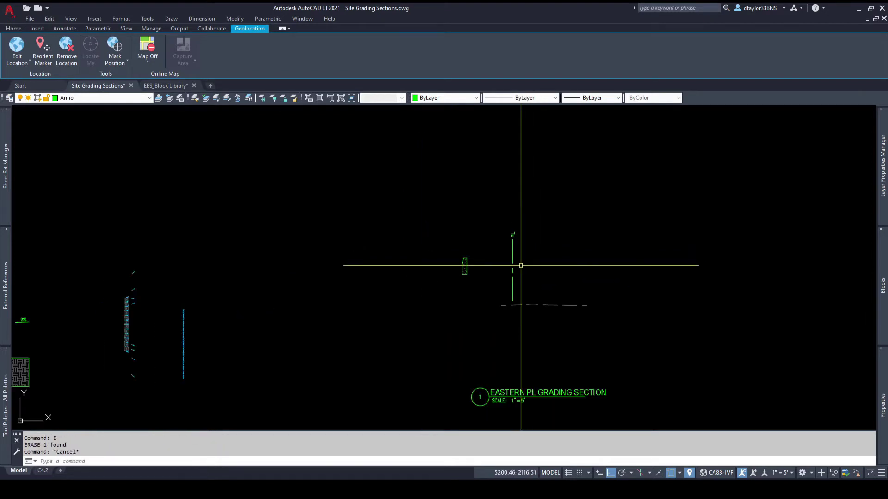
scroll(521, 265, down, 3)
scroll(383, 286, up, 3)
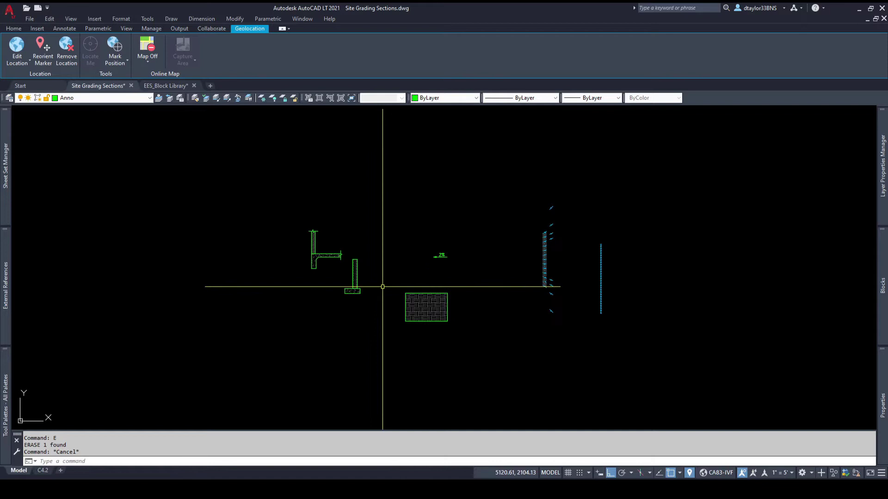
scroll(383, 287, down, 5)
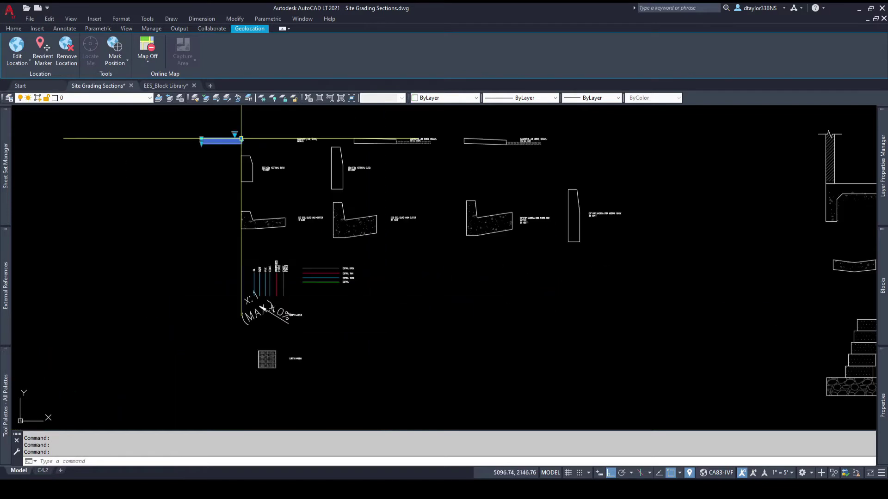
click(241, 139)
scroll(254, 187, down, 7)
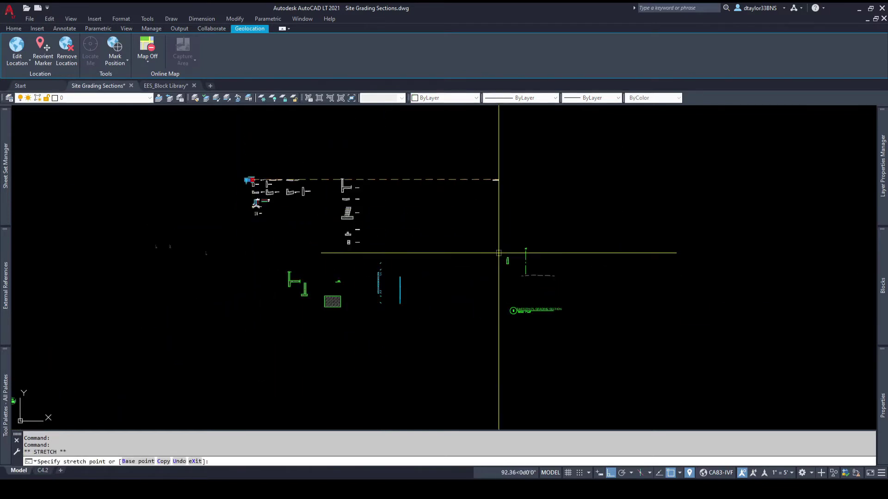
scroll(499, 253, up, 4)
click(530, 280)
key(Escape)
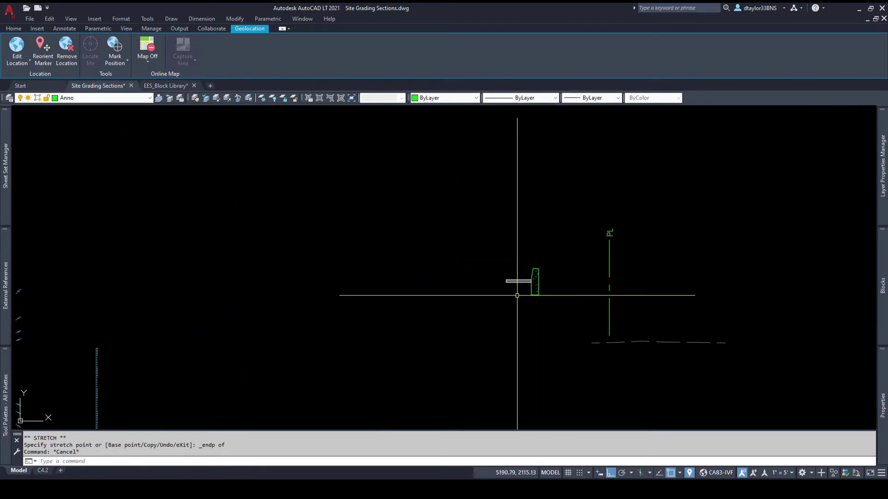
Stretch the pavement block's free end away from the curb by about 5.3 units
scroll(517, 295, up, 4)
click(472, 238)
click(472, 238)
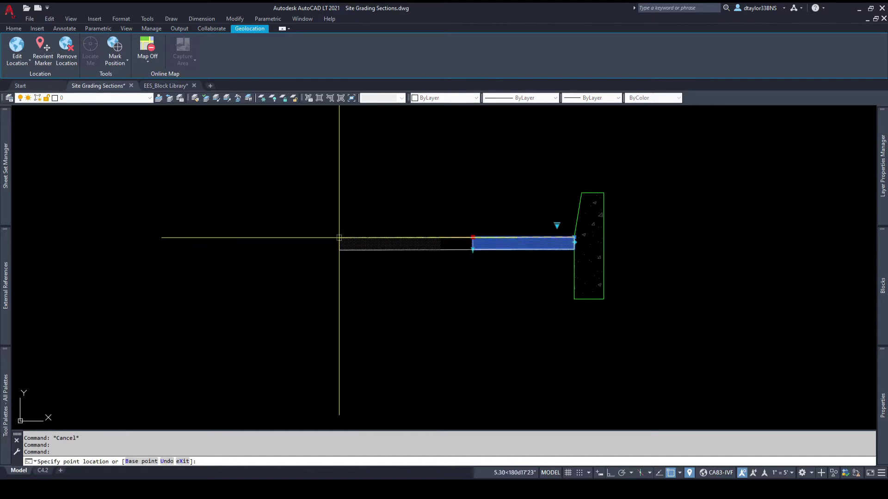
click(339, 238)
key(Escape)
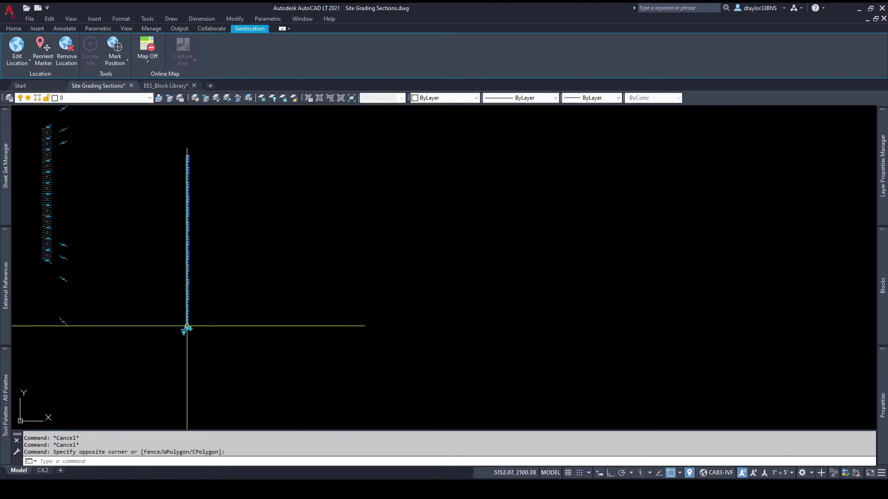
Move the vertical cyan patterned strip block so its lower endpoint meets the pavement's upper free corner
click(188, 327)
scroll(354, 282, down, 4)
mouse_move(353, 282)
middle_down()
mouse_move(318, 331)
mouse_move(368, 279)
middle_up()
scroll(455, 233, up, 4)
click(356, 306)
key(Escape)
Flip the vertical strip block so it extends downward from the pavement's free end
click(383, 256)
click(309, 282)
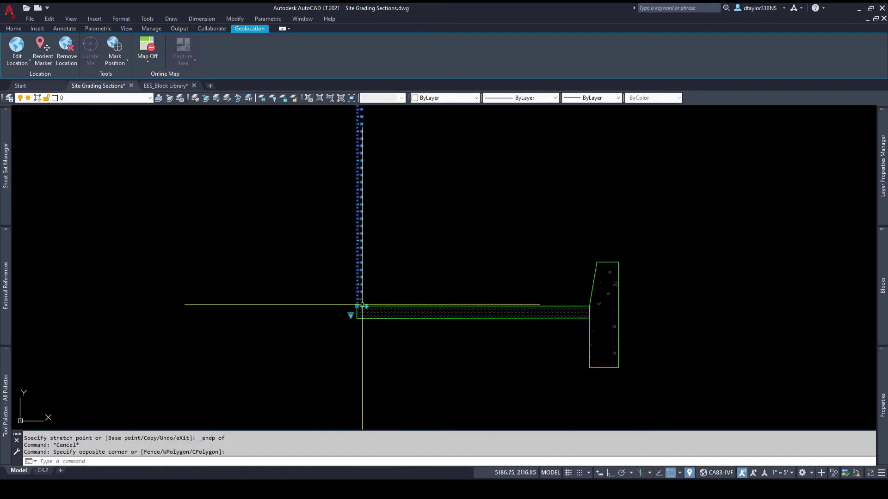
scroll(362, 305, up, 3)
click(359, 282)
scroll(378, 266, down, 6)
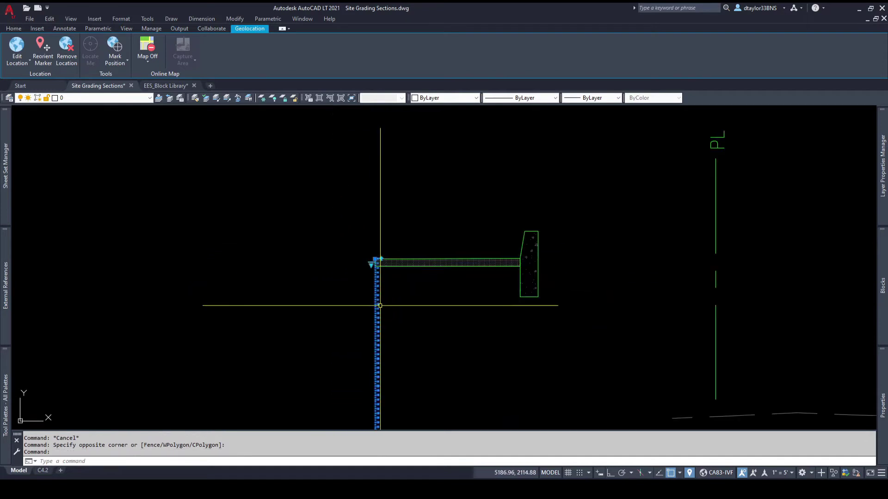
Stretch the pavement's lower edge down to the 2.5 mark of the vertical ruler strip
key(Escape)
scroll(379, 270, up, 4)
scroll(380, 265, up, 1)
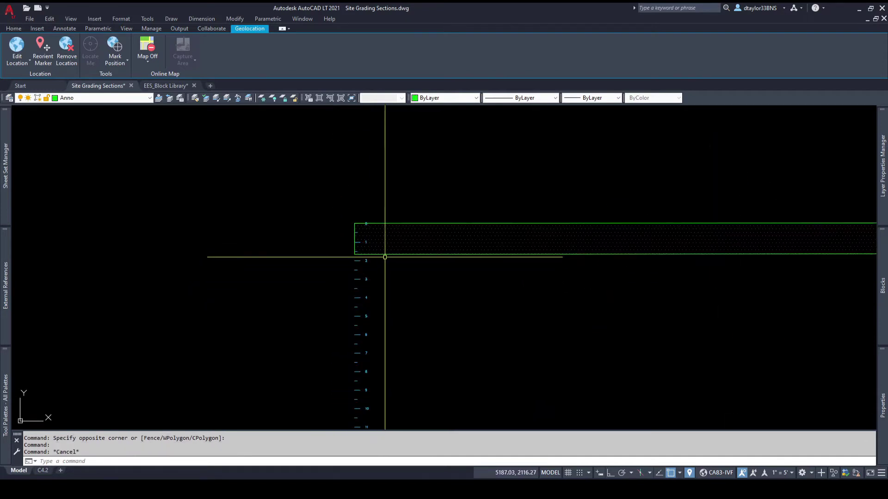
click(385, 254)
scroll(359, 259, up, 4)
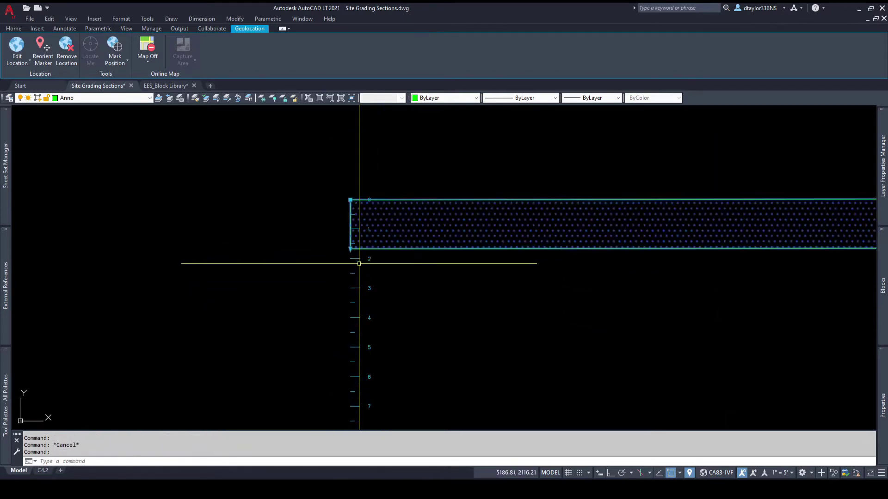
click(344, 239)
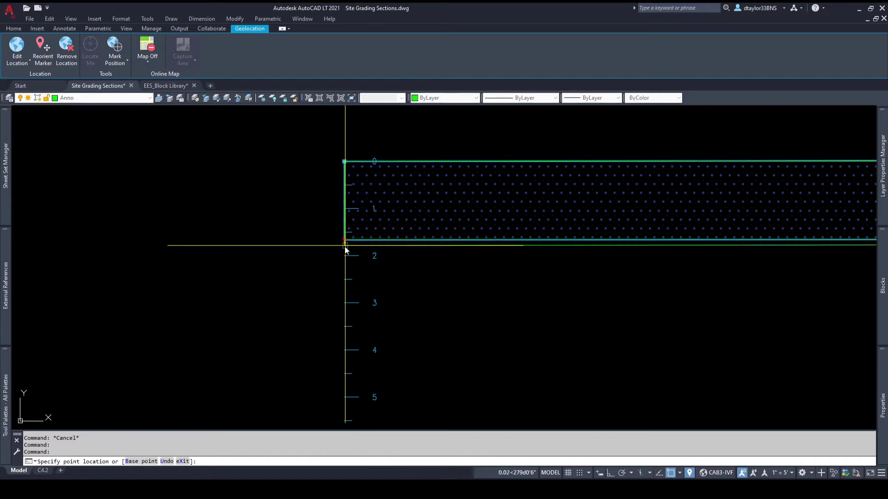
click(345, 278)
key(Escape)
scroll(406, 293, down, 4)
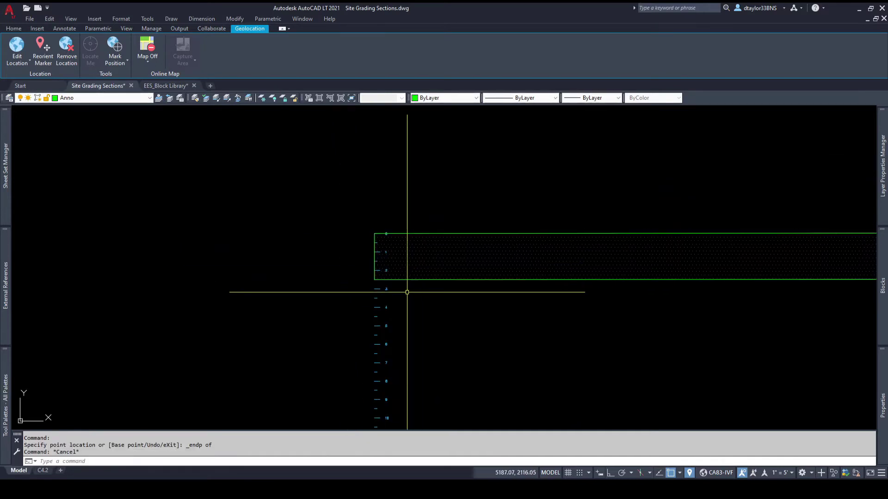
Move the vertical ruler strip away from the pavement into the empty area beyond its free end
click(404, 295)
click(354, 319)
click(374, 233)
scroll(377, 234, down, 5)
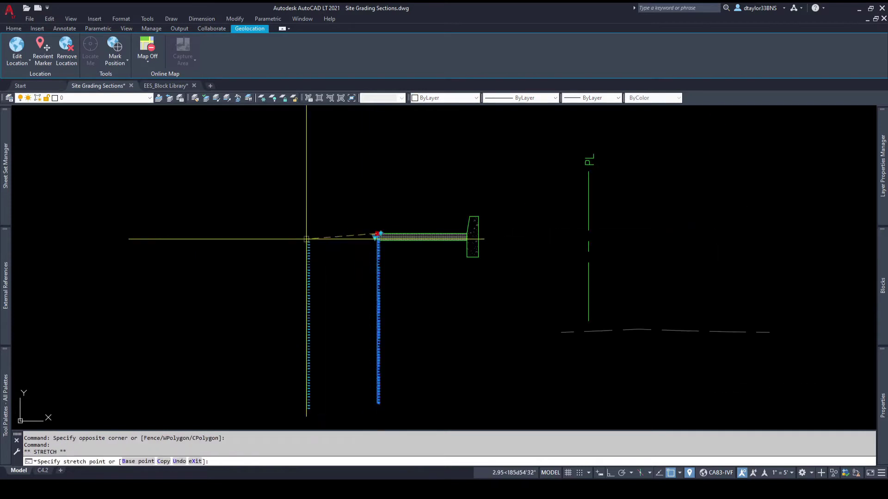
click(295, 239)
key(Escape)
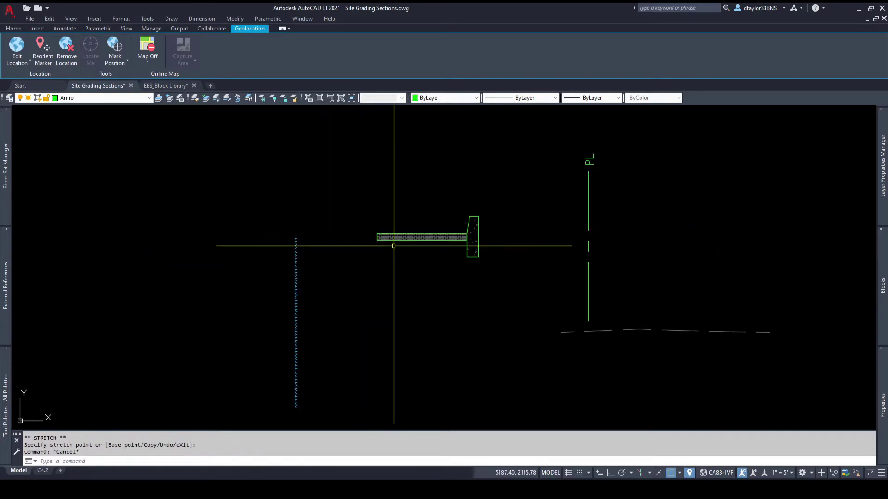
Move the slope gauge block so its base point meets the pavement's upper corner at the curb, and flip it toward the pavement's free end
scroll(398, 246, down, 2)
scroll(400, 246, down, 2)
scroll(289, 273, up, 1)
click(208, 280)
click(189, 303)
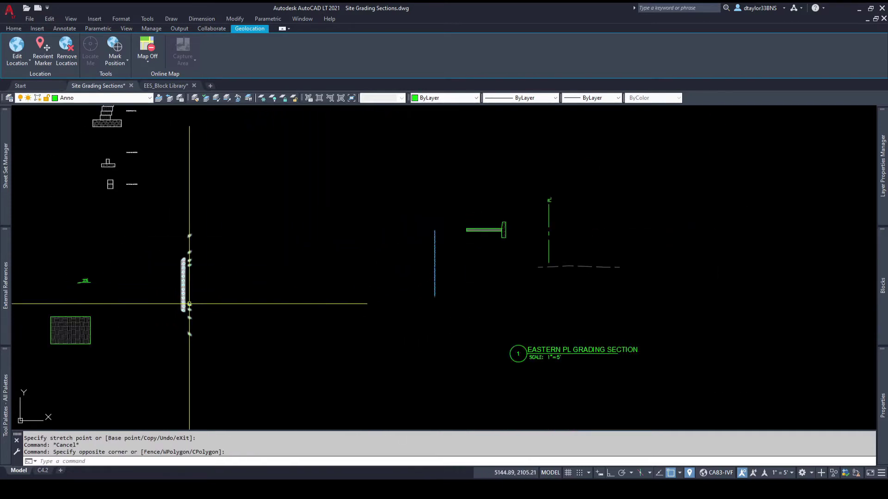
click(199, 287)
click(172, 307)
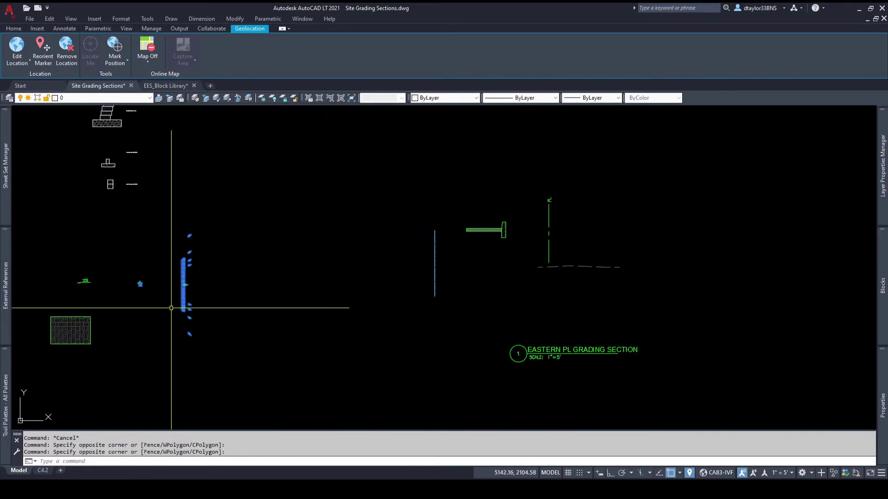
click(140, 284)
scroll(524, 219, up, 5)
shift+right_click(523, 219)
key(e)
click(428, 257)
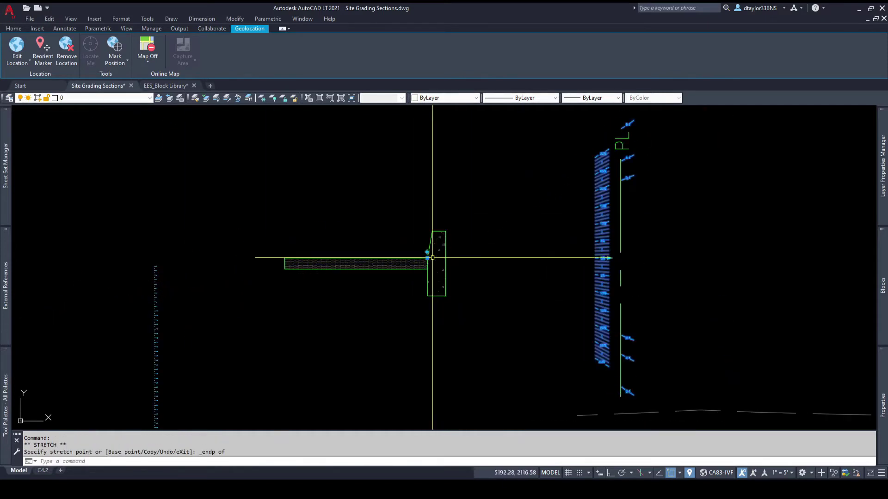
click(427, 253)
Stretch the pavement's free end to the slope gauge's 2% mark below 0%
middle_drag(297, 279, 454, 270)
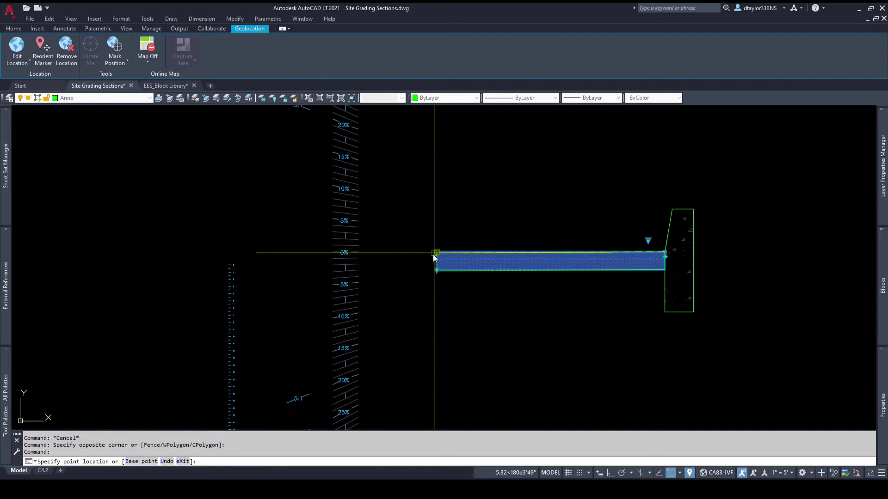
shift+right_click(434, 253)
key(r)
scroll(363, 289, up, 4)
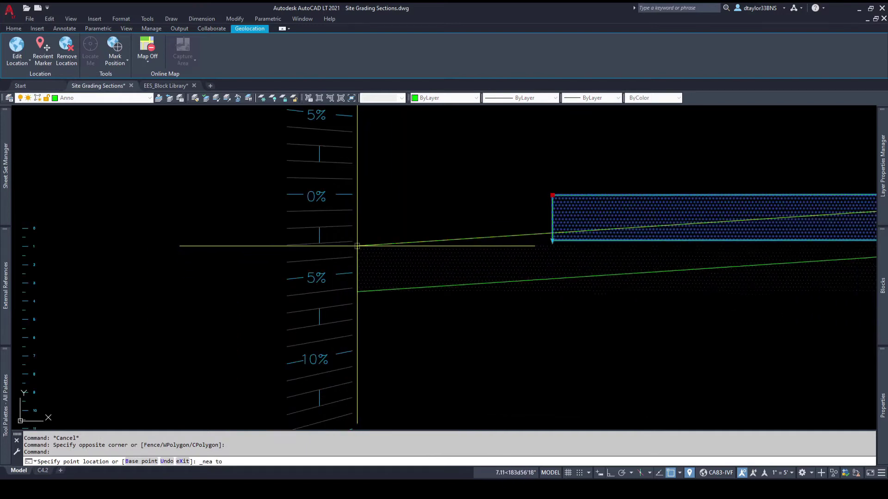
click(344, 224)
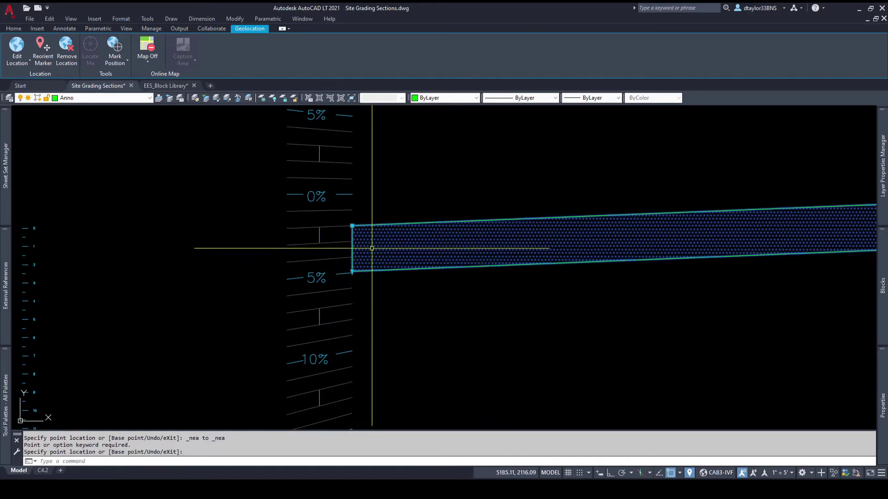
Copy the sloped pavement block directly beneath itself, from its upper to its lower corner at the curb face
scroll(411, 289, down, 5)
text(co)
key(space)
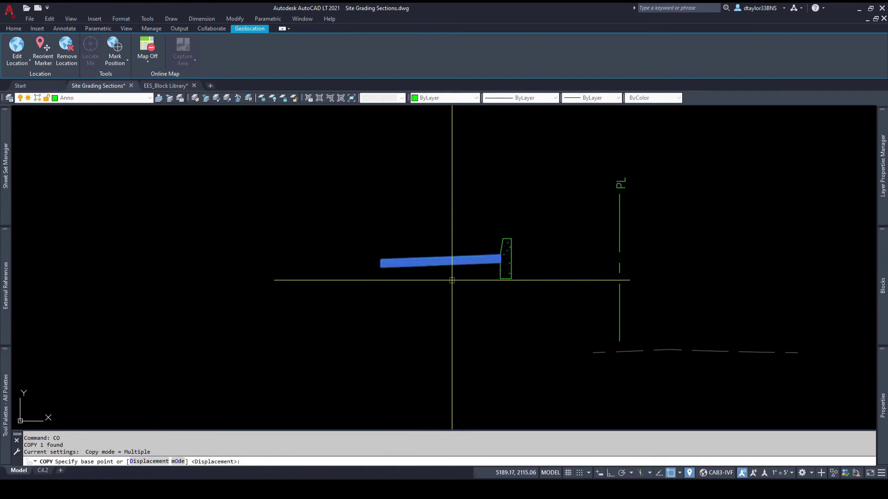
scroll(455, 278, up, 4)
text(endp)
key(space)
click(540, 224)
text(endp)
key(space)
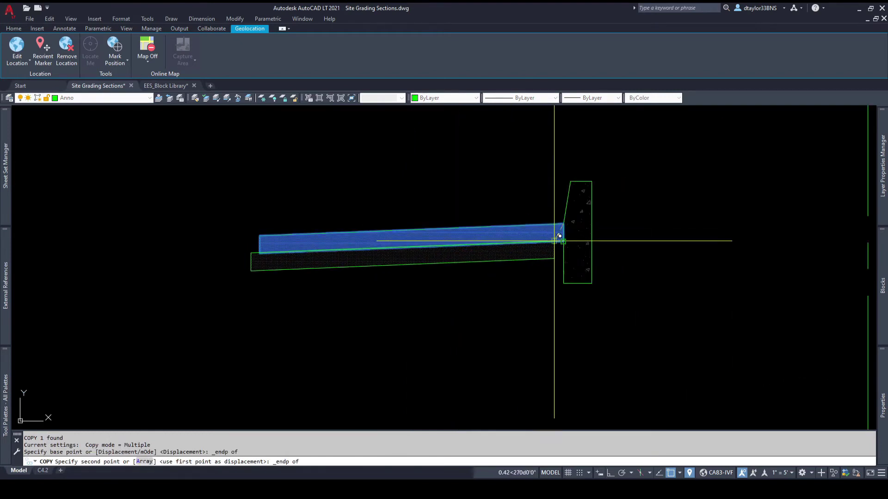
click(560, 242)
key(Escape)
Switch the lower pavement copy to the diagonally hatched base material
click(530, 258)
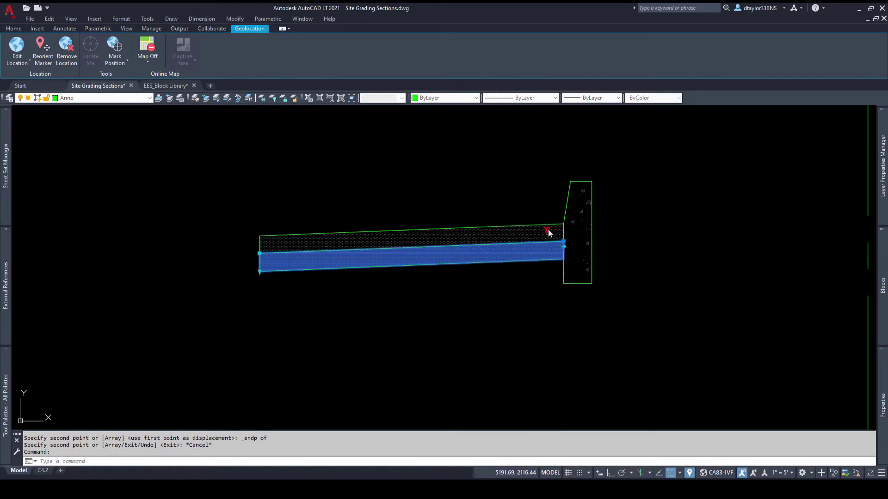
click(565, 244)
key(Escape)
scroll(365, 280, down, 4)
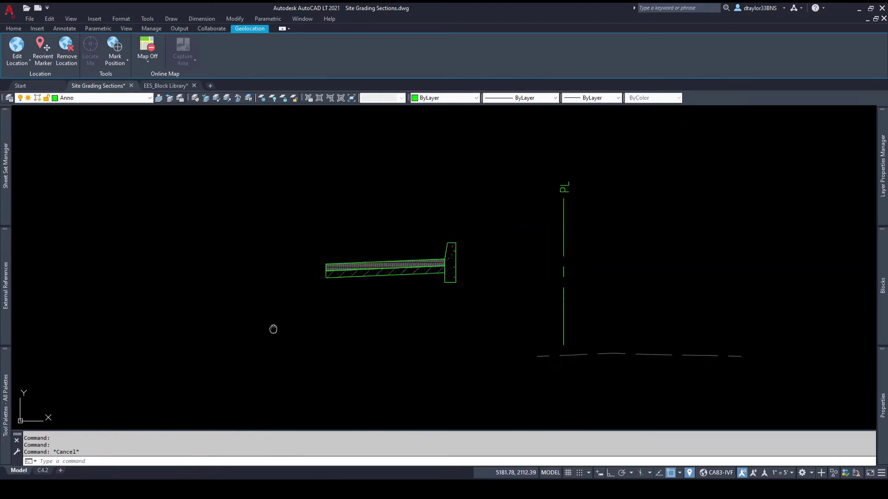
Move the vertical ruler strip so its zero point meets the base layer's upper free corner
middle_drag(273, 329, 605, 263)
click(259, 254)
click(227, 231)
click(231, 219)
scroll(672, 266, up, 4)
middle_drag(673, 266, 544, 352)
shift+right_click(518, 222)
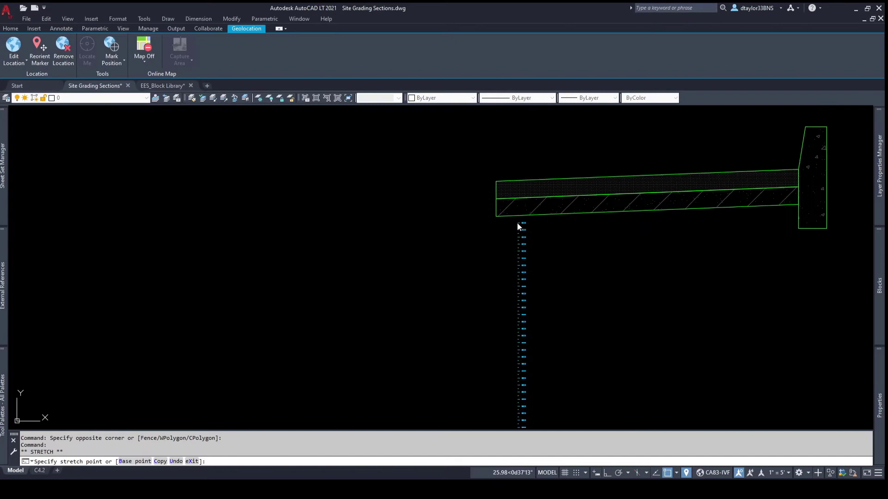
key(e)
click(498, 199)
key(Escape)
Stretch the base layer's lower edge down to the 5.5 mark of the vertical ruler strip
click(540, 214)
scroll(489, 222, up, 4)
click(511, 208)
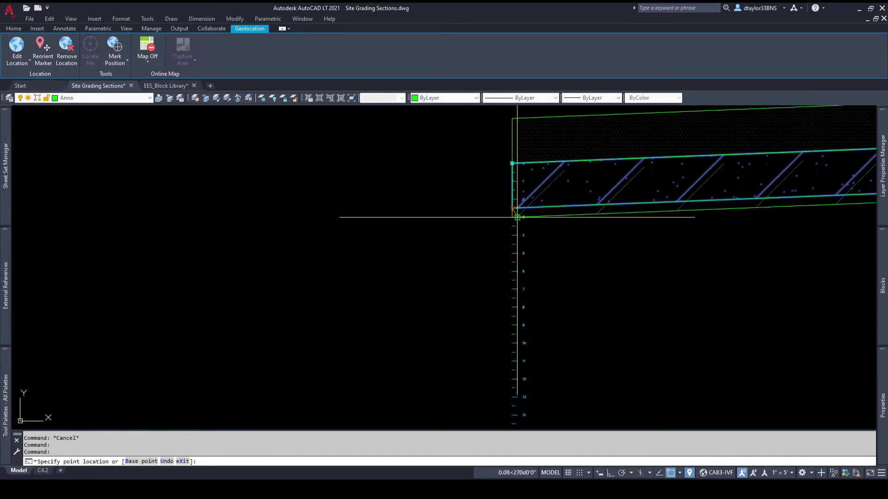
shift+right_click(516, 220)
key(e)
scroll(518, 257, up, 4)
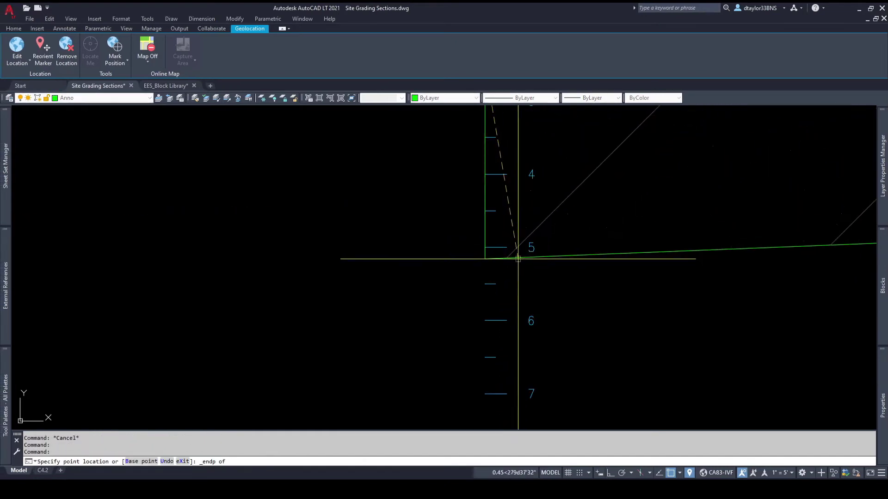
click(489, 285)
scroll(509, 284, down, 3)
scroll(508, 284, down, 1)
key(Escape)
Move the ruler strip off the base layer to the empty space beside the section
click(549, 328)
click(456, 357)
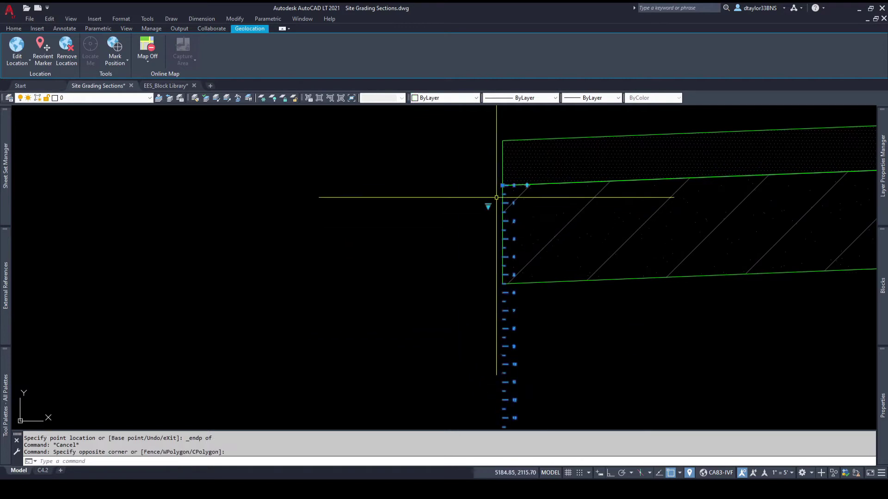
click(501, 185)
scroll(514, 205, down, 4)
click(341, 229)
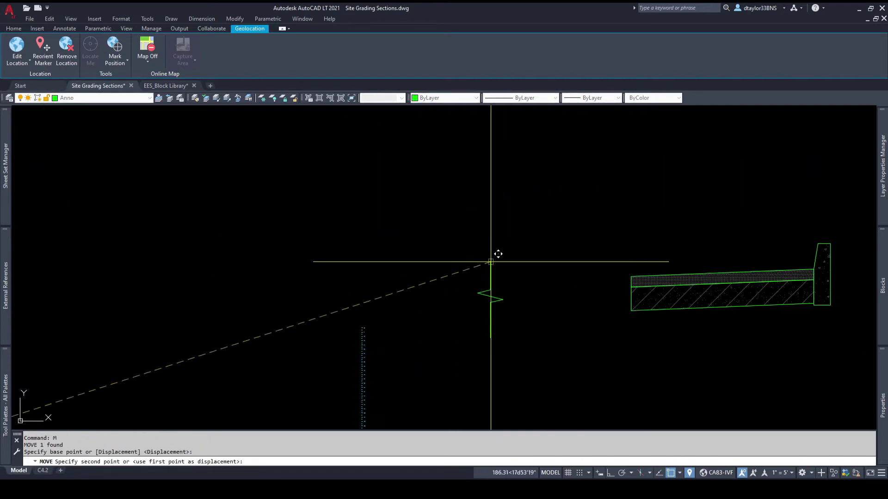
Move the break line block close to the pavement's free end and rotate it 180 degrees
click(507, 262)
key(Escape)
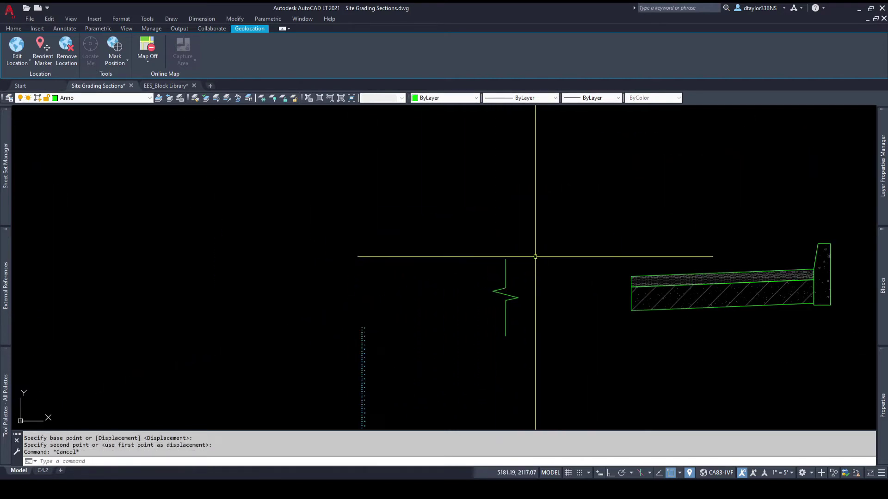
click(534, 256)
click(467, 313)
scroll(466, 314, down, 3)
scroll(517, 298, up, 5)
text(ro)
key(Return)
click(454, 310)
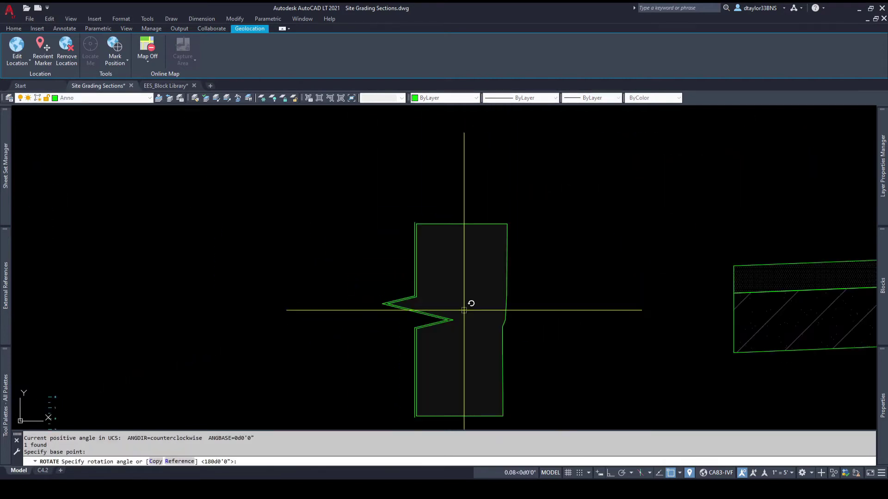
key(Return)
key(Escape)
Move the break line across the pavement and base layers at their free end
click(526, 305)
click(475, 337)
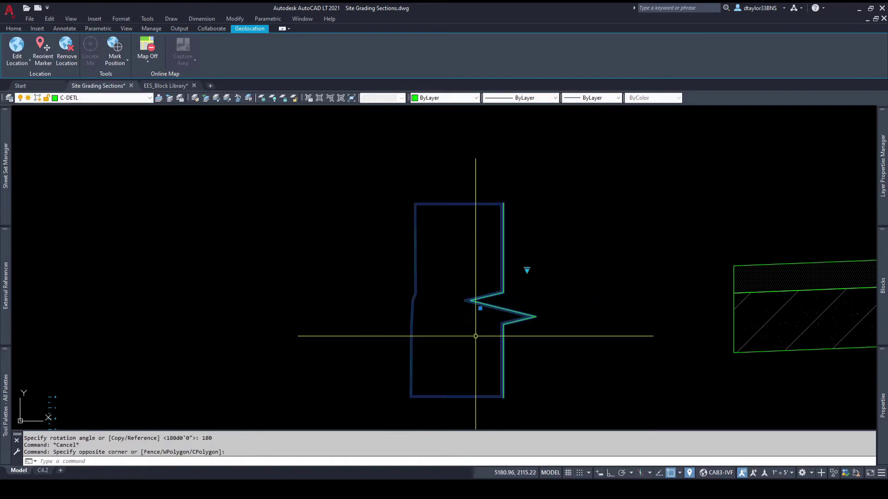
click(480, 309)
scroll(516, 322, down, 5)
middle_drag(516, 323, 421, 333)
scroll(439, 331, up, 5)
scroll(596, 324, down, 6)
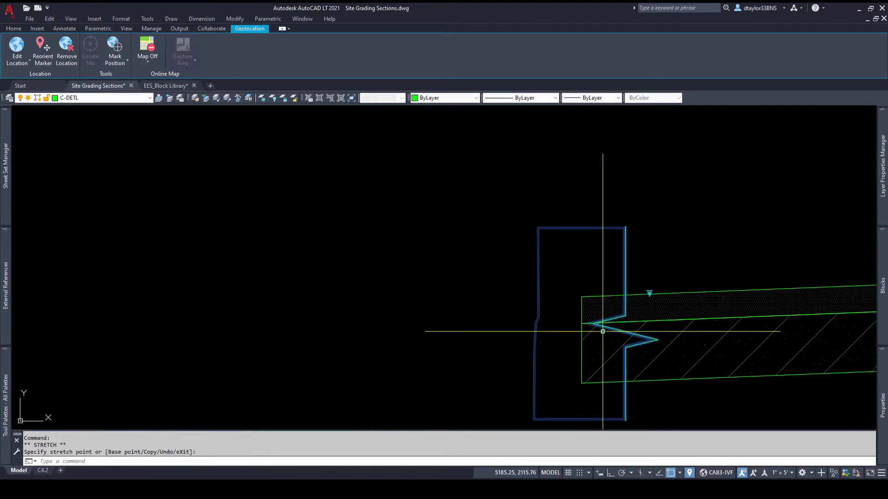
key(Escape)
key(Escape)
key(Escape)
Move the slope gauge so its base point meets the curb's upper back corner, and flip it toward the property line
scroll(463, 363, down, 4)
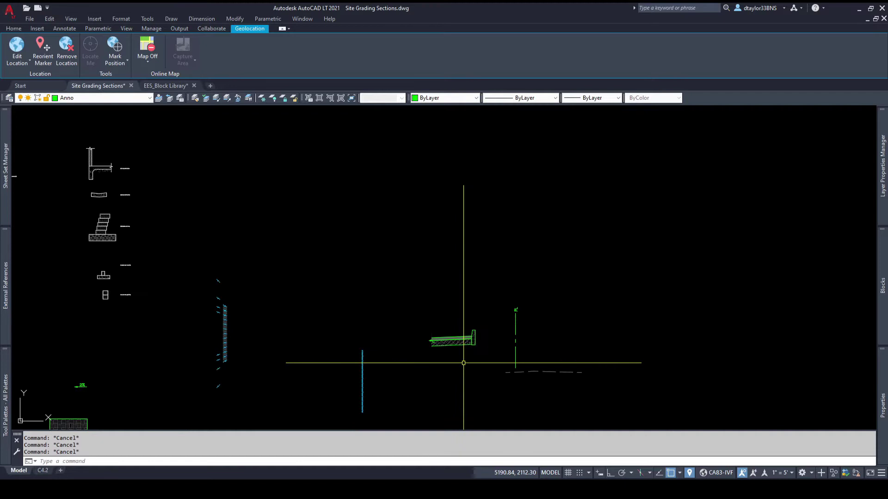
key(l)
key(Escape)
click(272, 333)
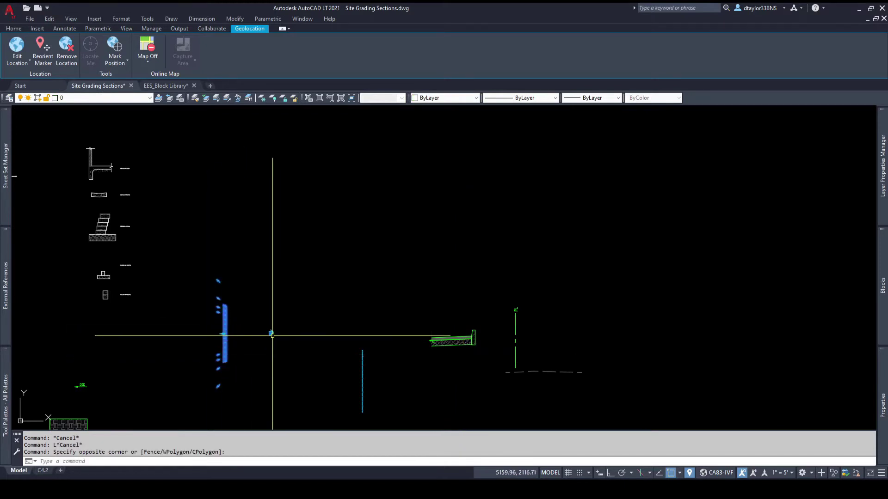
click(271, 333)
scroll(479, 335, up, 5)
click(464, 314)
click(270, 314)
key(Escape)
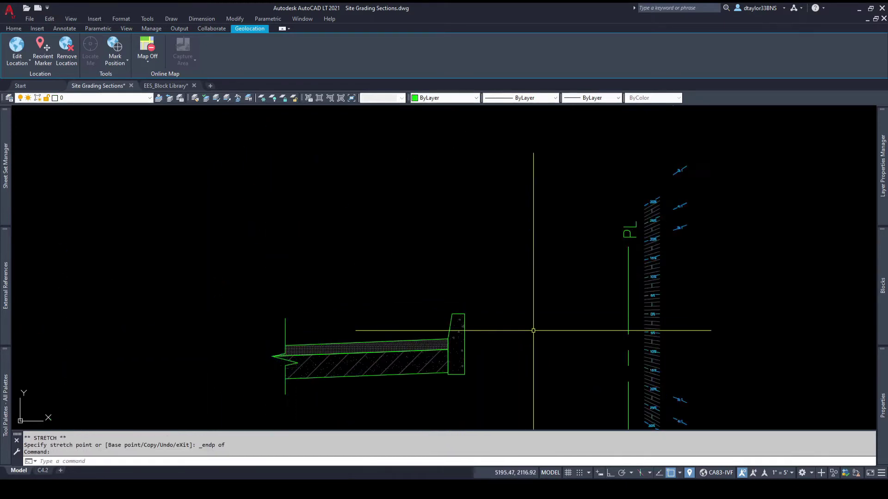
Draw a line from the curb's upper back corner to the slope gauge just above 0%, and trim it at the property line
click(465, 314)
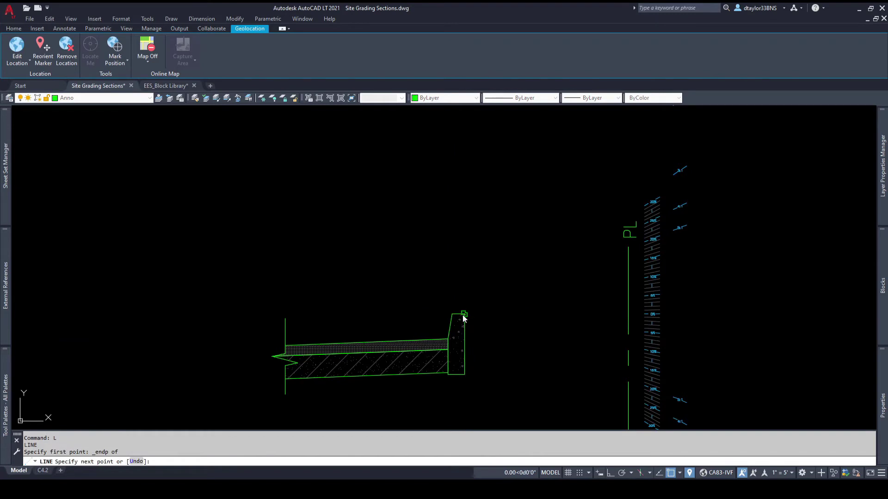
key(shift+n)
scroll(671, 324, up, 6)
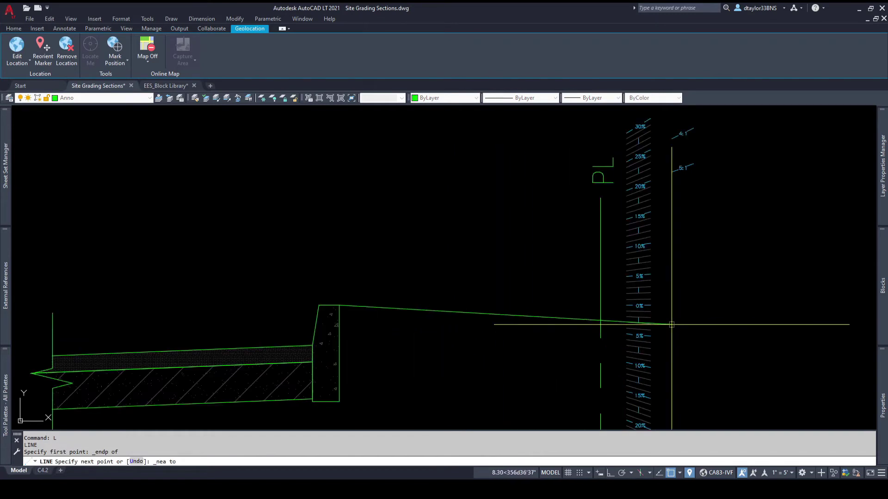
scroll(615, 287, down, 6)
click(591, 256)
key(Escape)
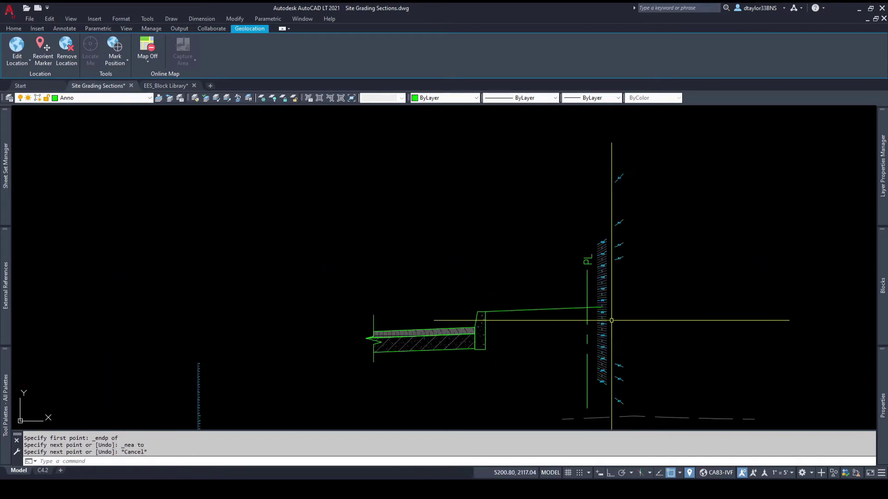
key(Escape)
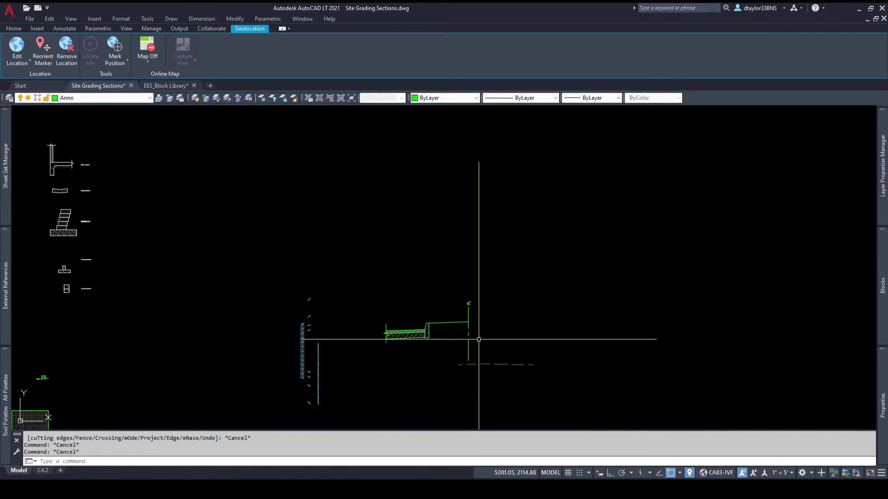
Copy the retaining wall block to the grading section, below the finished grade line and beside the property line
scroll(475, 336, up, 2)
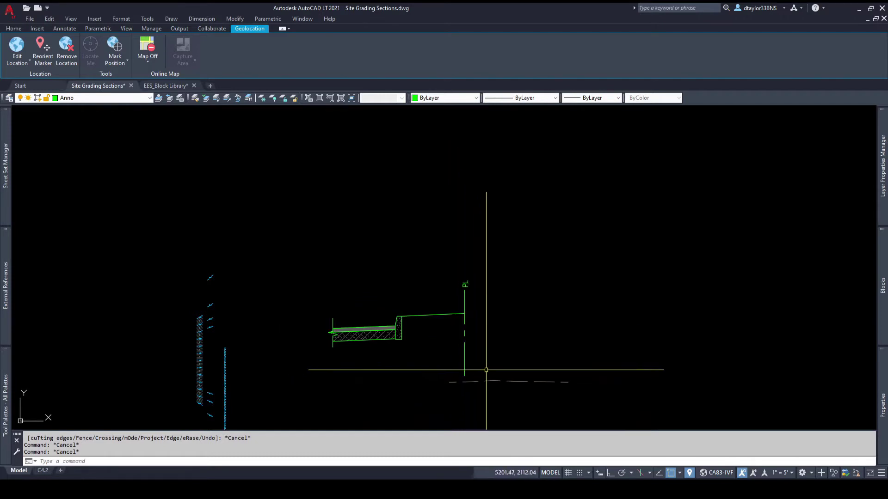
scroll(523, 342, down, 5)
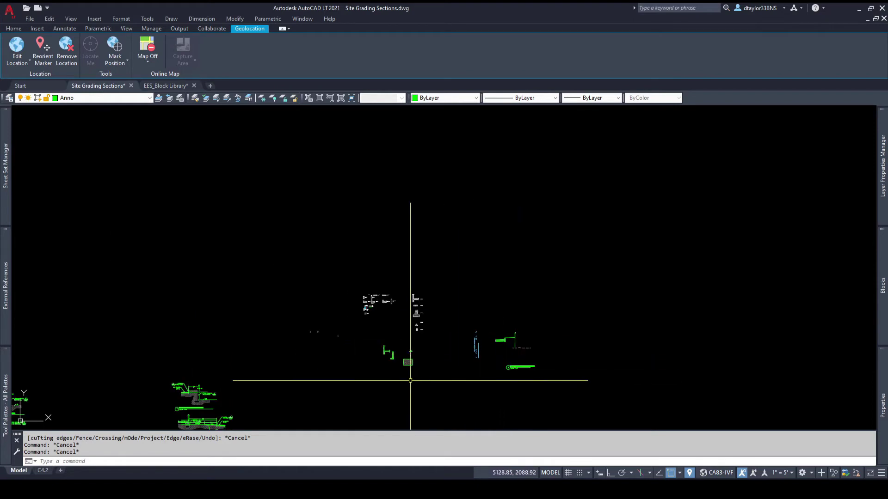
scroll(380, 342, up, 4)
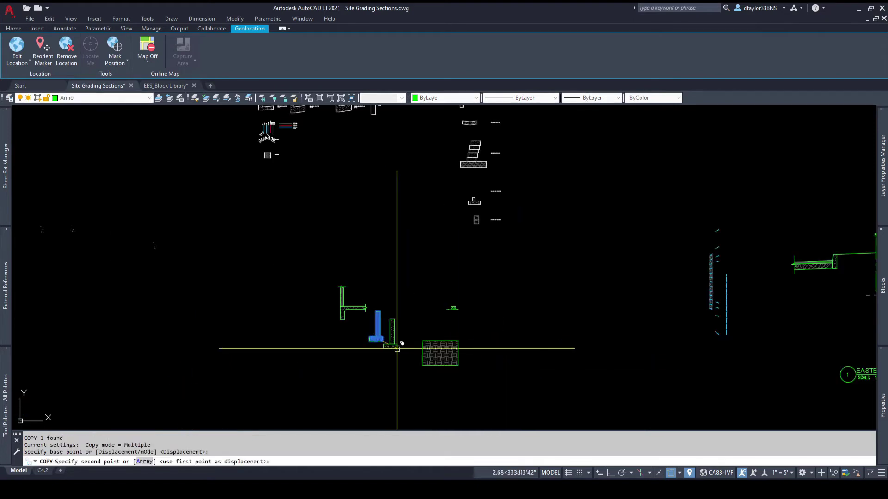
scroll(396, 349, up, 8)
key(Escape)
key(Escape)
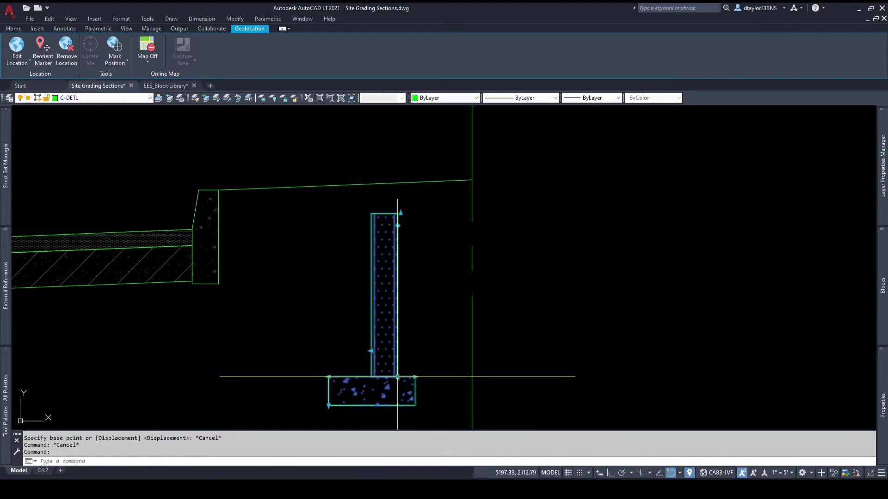
Move the wall block so the base corner of its stem lies on the property line
click(397, 377)
scroll(533, 416, down, 4)
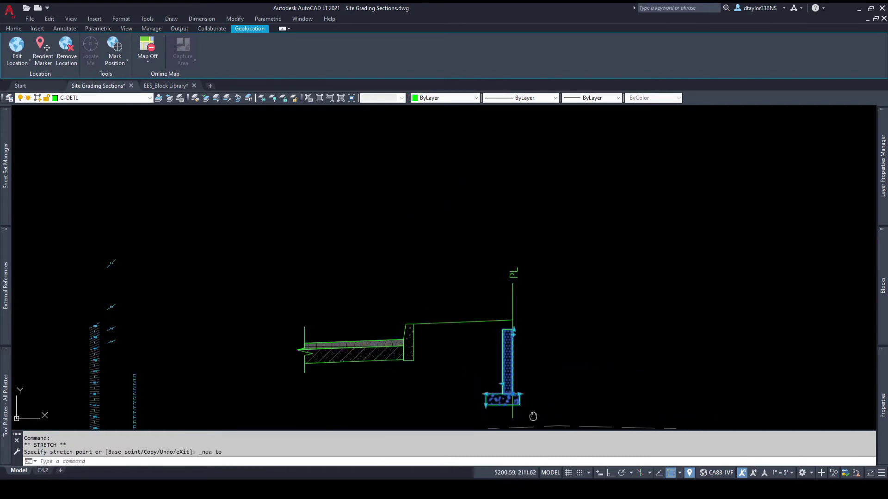
scroll(530, 418, up, 4)
key(Escape)
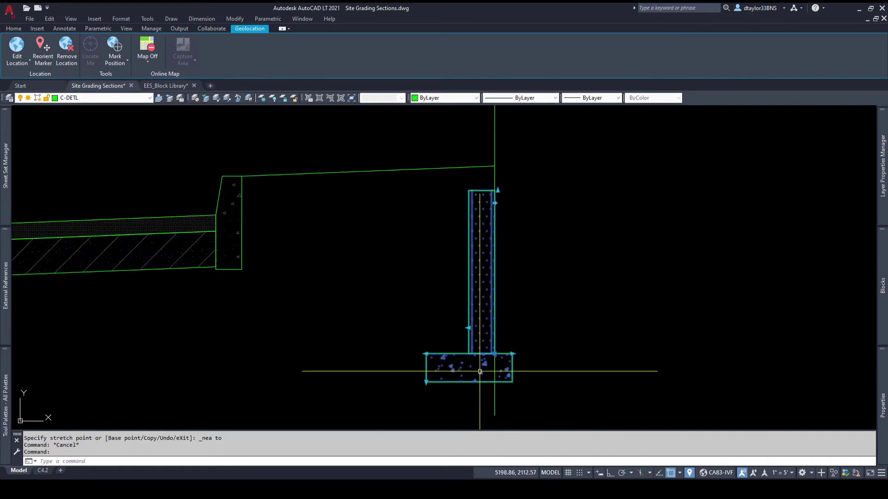
Move the wall 0.5 horizontally from the property line toward the curb, with ortho on
click(593, 350)
key(F8)
text(.5)
key(Return)
key(Escape)
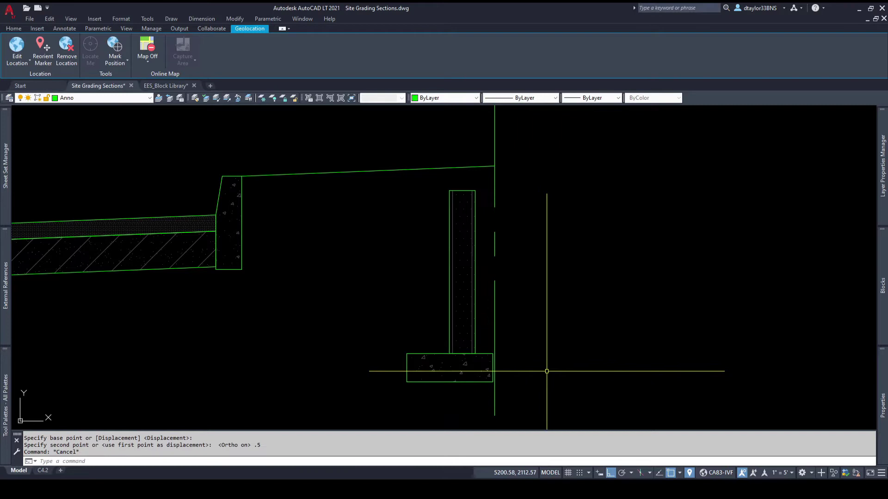
Stretch the footing's outer edge perpendicular to the property line so it ends on that line
scroll(546, 371, down, 3)
key(Escape)
scroll(443, 296, up, 6)
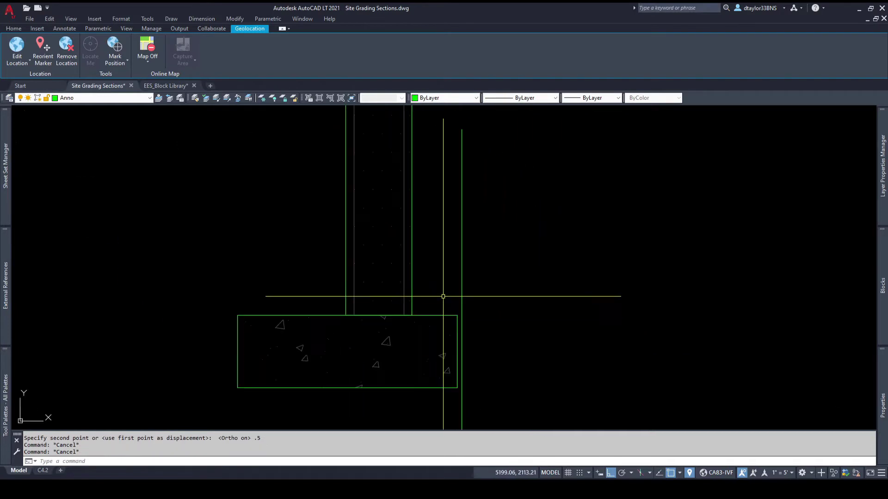
click(443, 297)
scroll(459, 310, up, 2)
click(463, 311)
shift+right_click(462, 314)
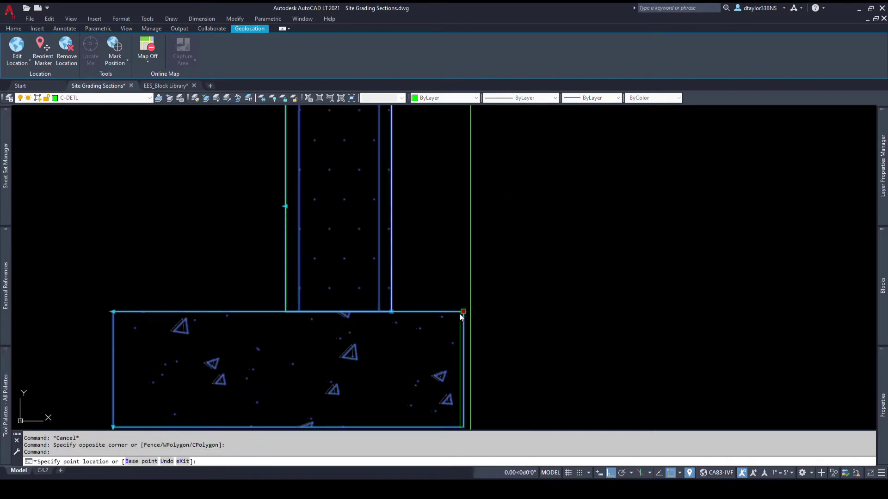
key(p)
click(475, 310)
scroll(557, 364, down, 2)
key(Escape)
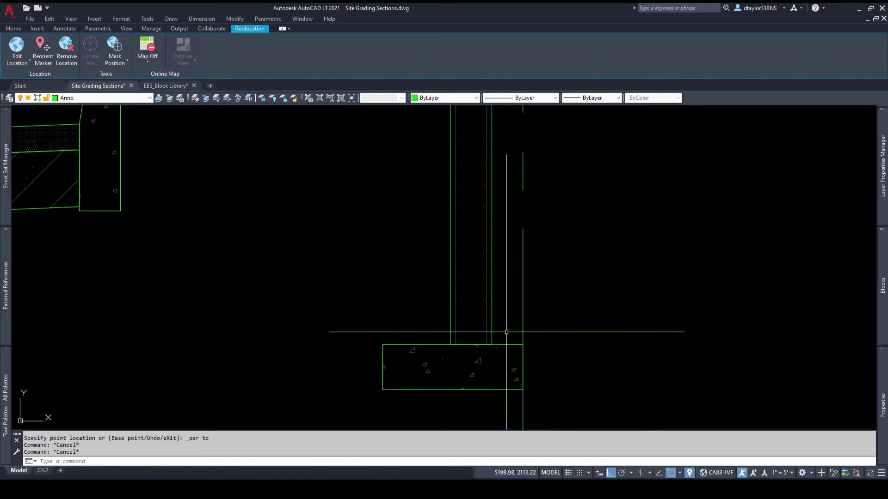
Move the wall block straight down about 2.58 so its footing sits just below the dashed grade line
scroll(506, 332, down, 3)
click(508, 331)
key(Escape)
scroll(508, 333, up, 3)
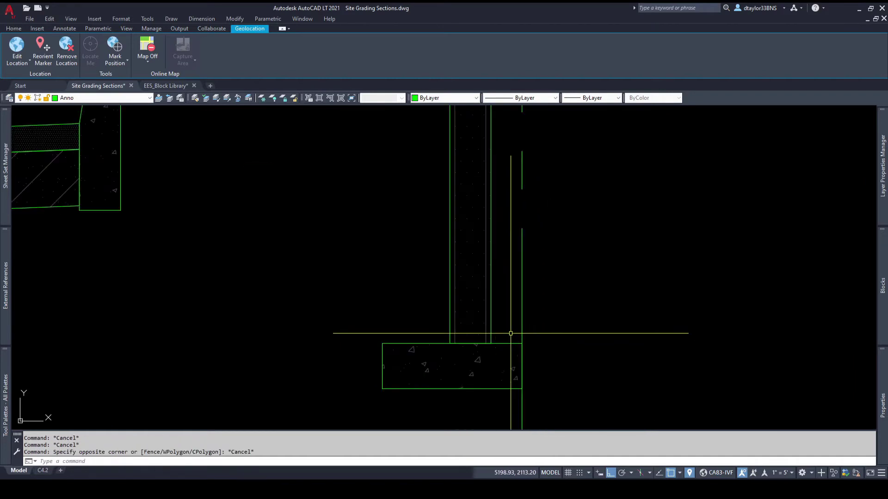
click(495, 359)
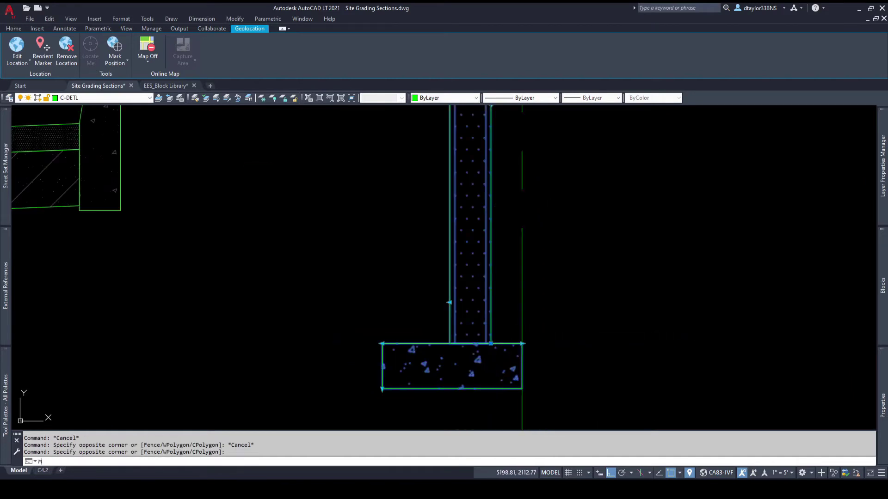
key(space)
scroll(601, 315, down, 3)
click(598, 310)
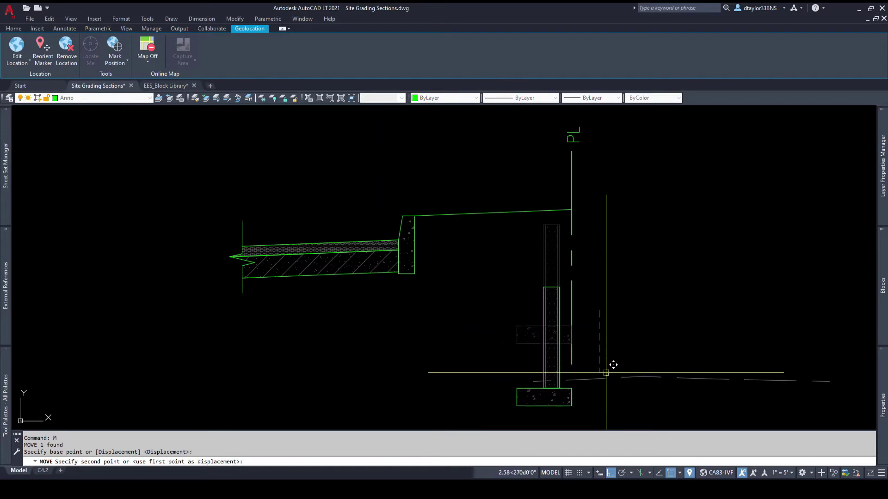
key(Escape)
key(Escape)
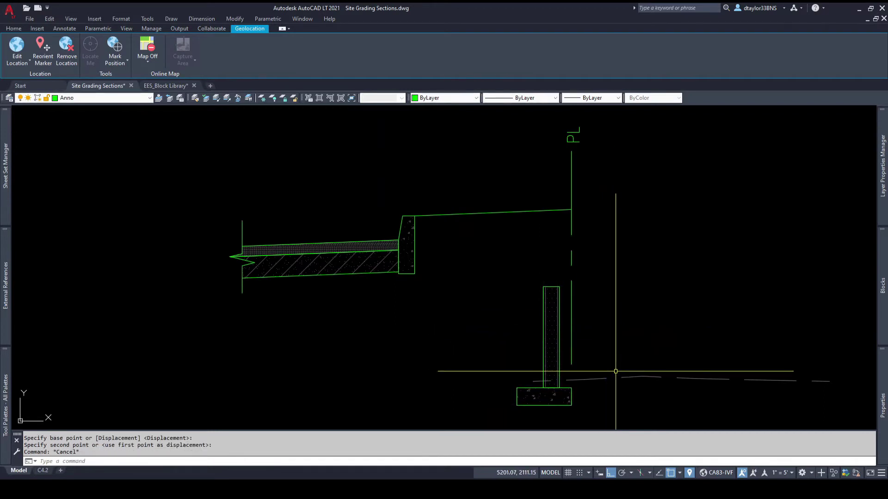
Move the vertical ruler so its zero meets the footing's upper corner on the curb side
middle_drag(590, 388, 557, 405)
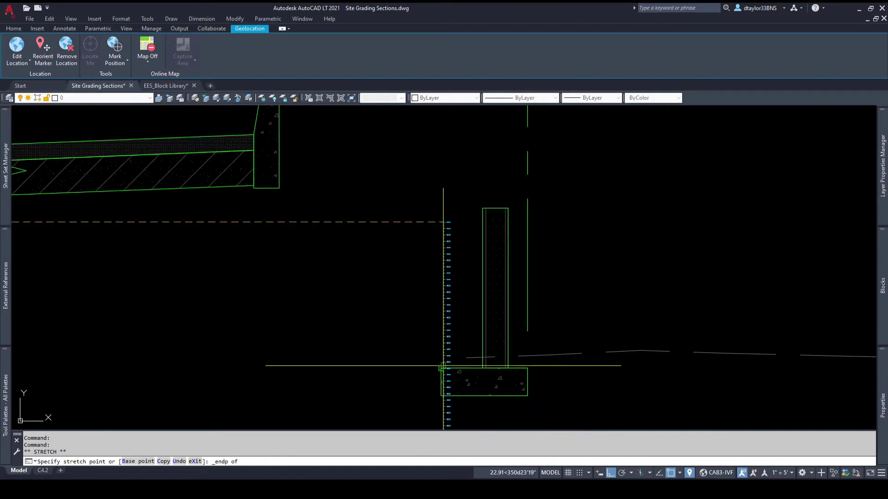
click(442, 365)
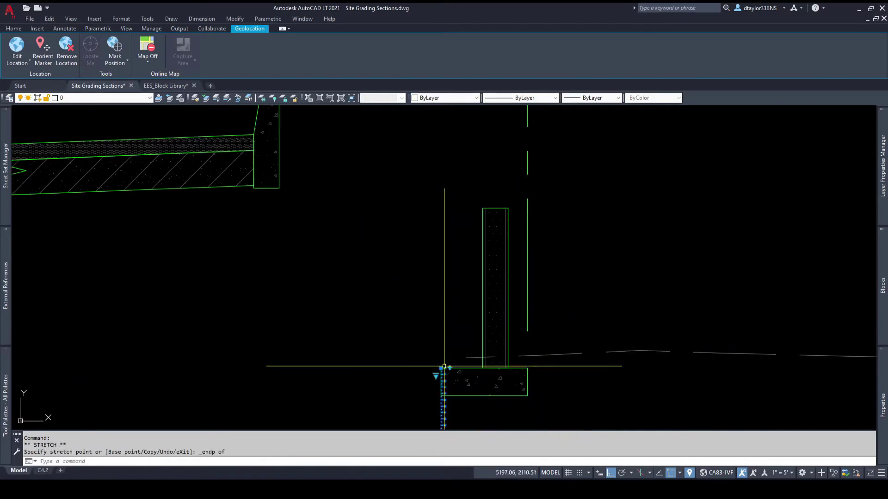
key(Escape)
key(Escape)
Stretch the footing's underside down to the ruler's 12 mark
middle_drag(490, 390, 515, 344)
click(571, 339)
click(515, 355)
scroll(459, 350, up, 3)
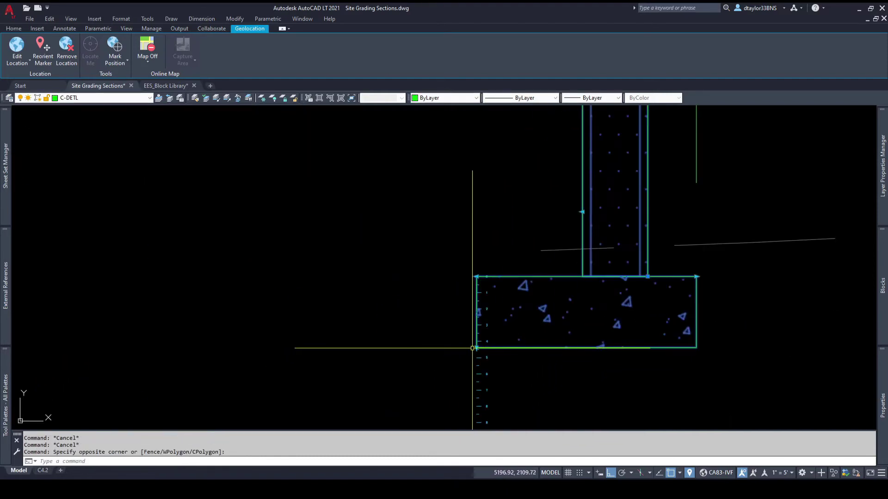
click(477, 348)
scroll(491, 373, down, 3)
middle_drag(503, 395, 507, 348)
scroll(497, 367, up, 3)
scroll(496, 364, up, 3)
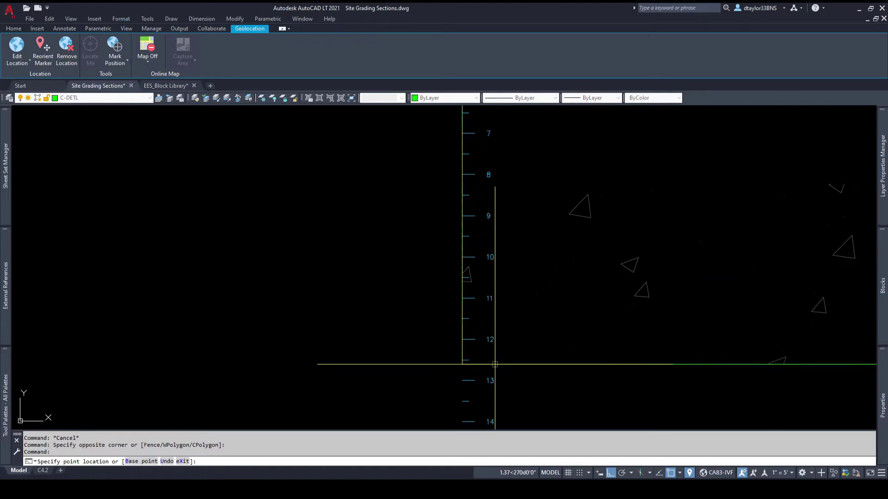
shift+right_click(495, 364)
key(e)
click(462, 340)
key(Escape)
Turn the ruler horizontal and move its zero to the footing's upper corner at the property line
scroll(507, 365, down, 3)
click(508, 366)
click(492, 375)
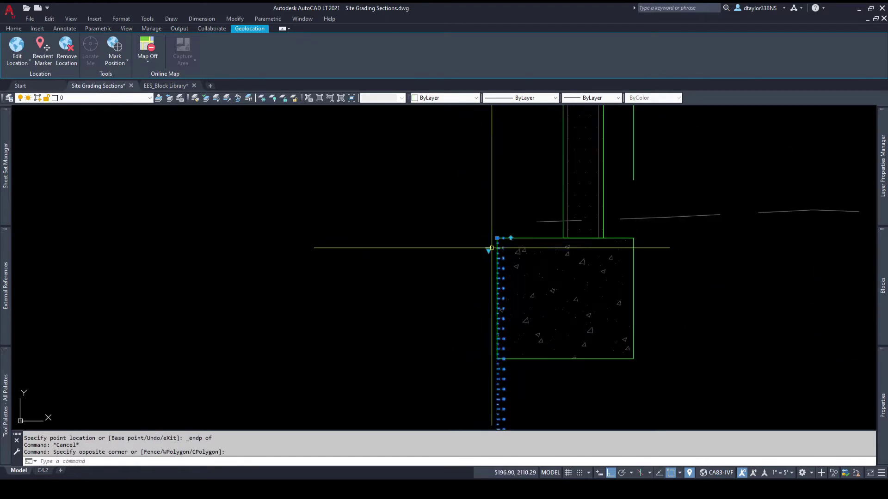
click(508, 258)
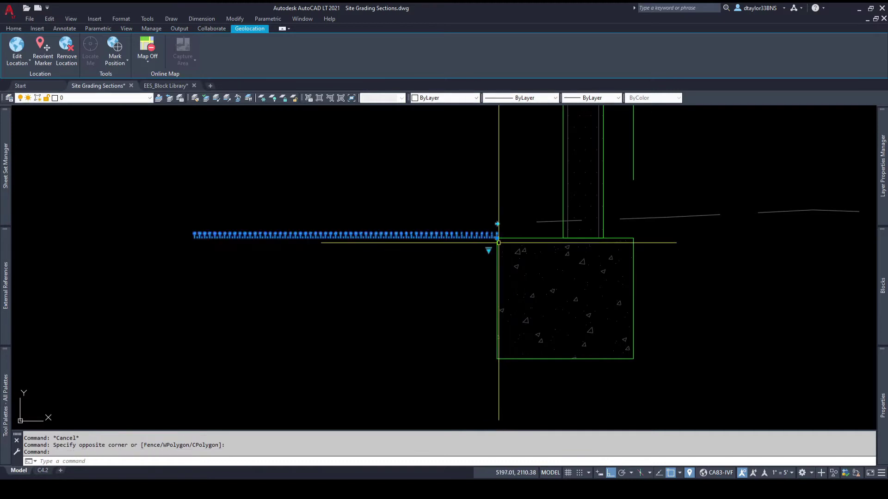
click(497, 238)
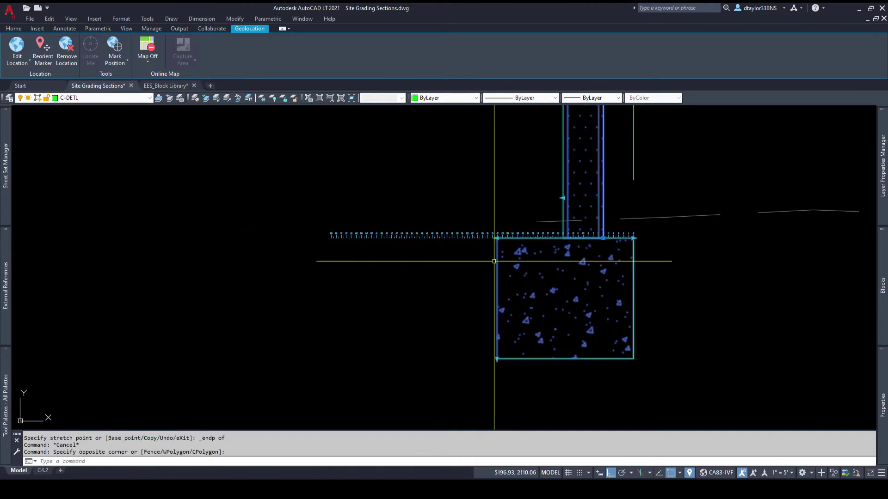
Widen the footing toward the curb to the ruler's 36 mark, and move the ruler aside
scroll(498, 252, up, 2)
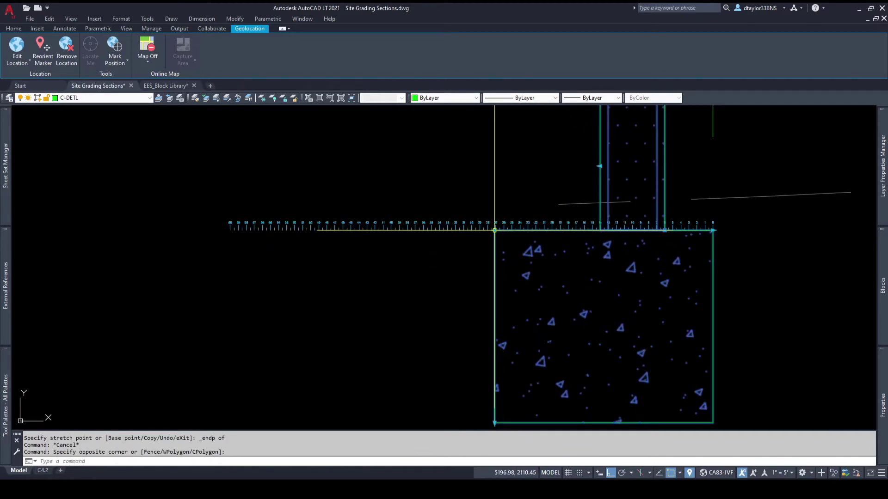
click(494, 230)
scroll(433, 231, up, 3)
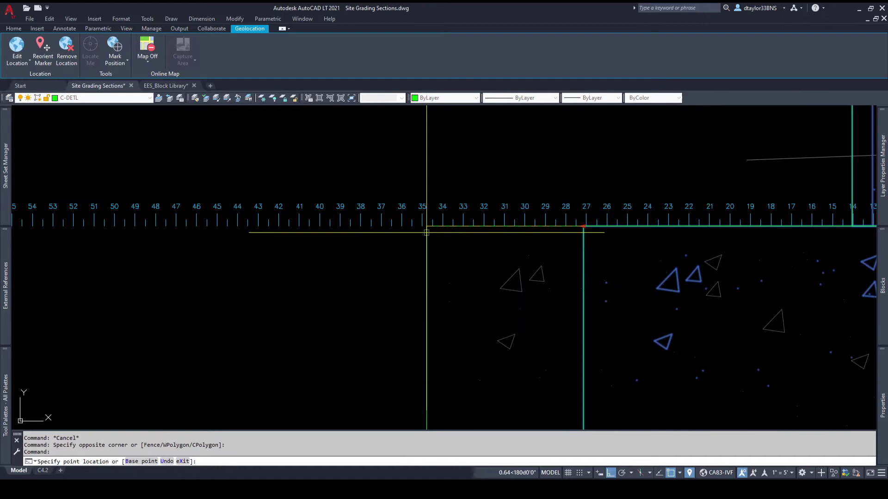
key(Escape)
scroll(400, 232, down, 5)
scroll(549, 304, up, 2)
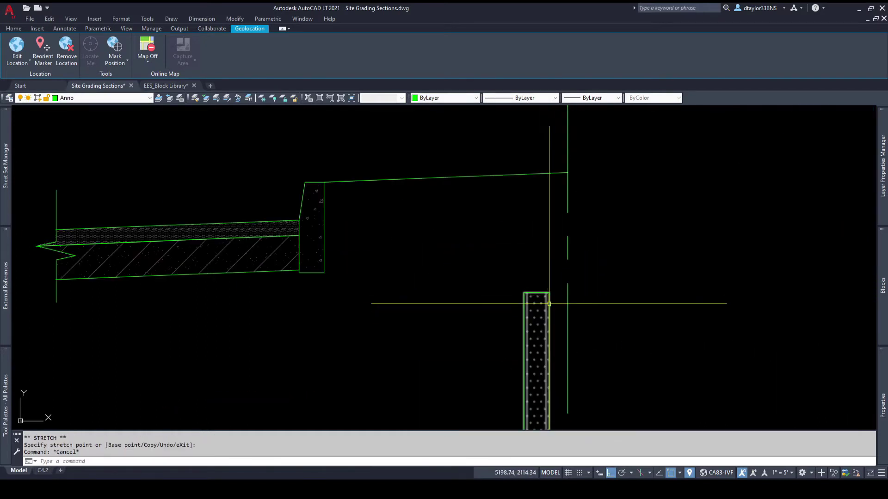
Stretch the top of the wall stem up to slightly above the finished grade line
click(542, 296)
click(513, 293)
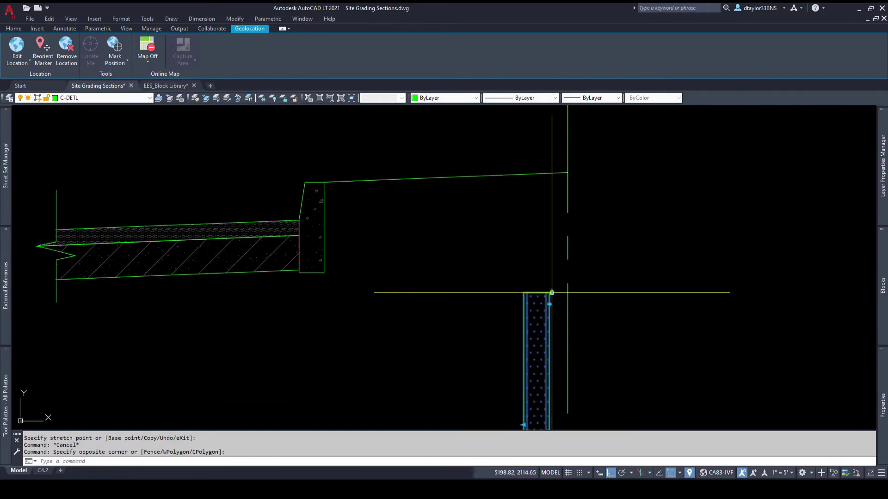
click(552, 292)
click(551, 292)
click(575, 163)
scroll(573, 190, down, 3)
key(Escape)
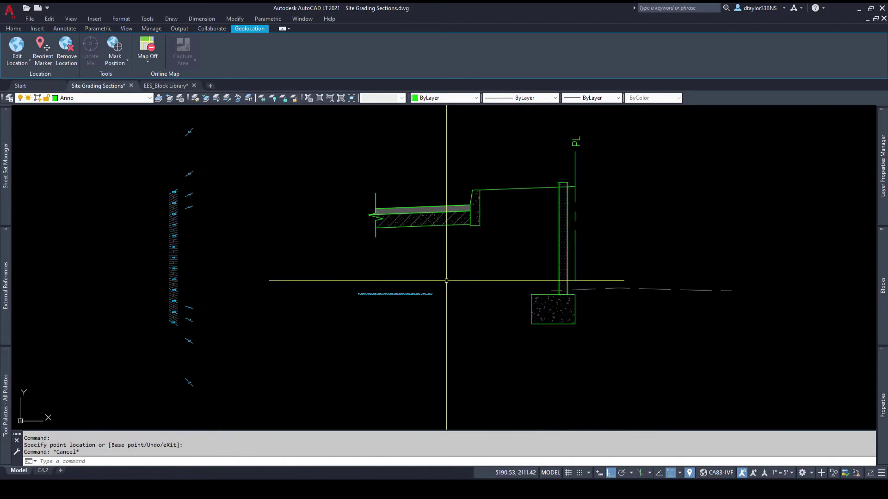
Move the ruler to the stem's base corner on the property line side and turn it upright along the wall
click(446, 281)
click(418, 301)
scroll(435, 299, up, 4)
click(430, 287)
middle_drag(776, 267, 608, 280)
key(shift+e)
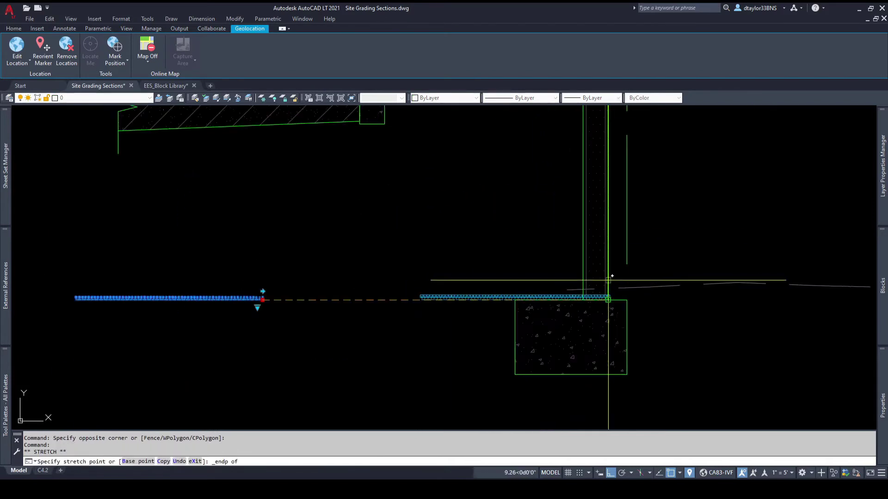
click(609, 280)
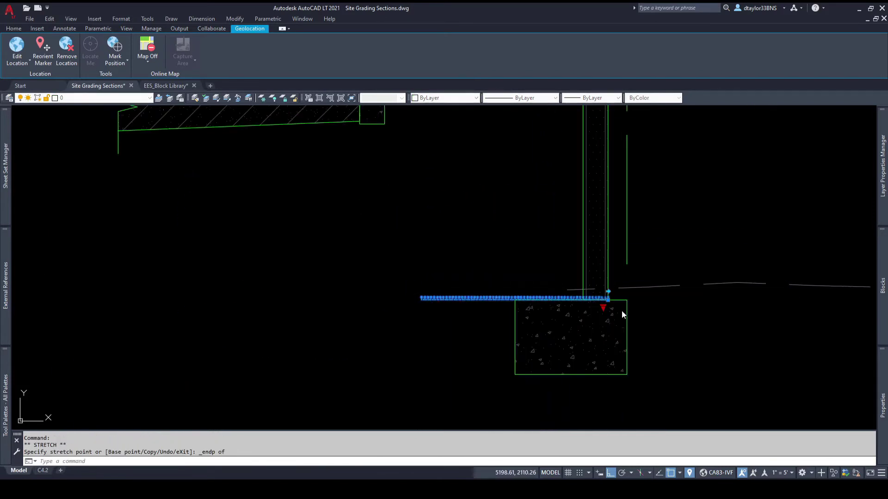
click(625, 323)
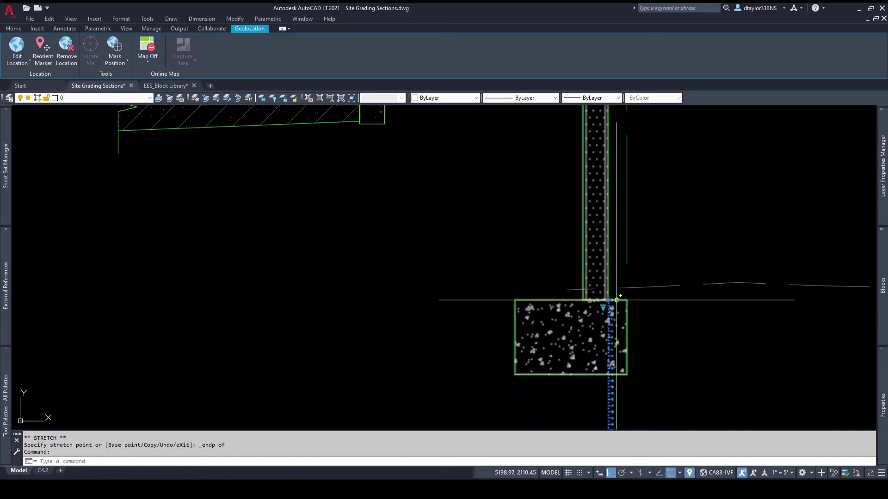
click(615, 300)
Stretch the top of the wall stem to the ruler's 48 mark
scroll(640, 291, down, 2)
middle_drag(633, 257, 598, 373)
scroll(587, 234, up, 6)
click(565, 218)
click(547, 259)
click(590, 234)
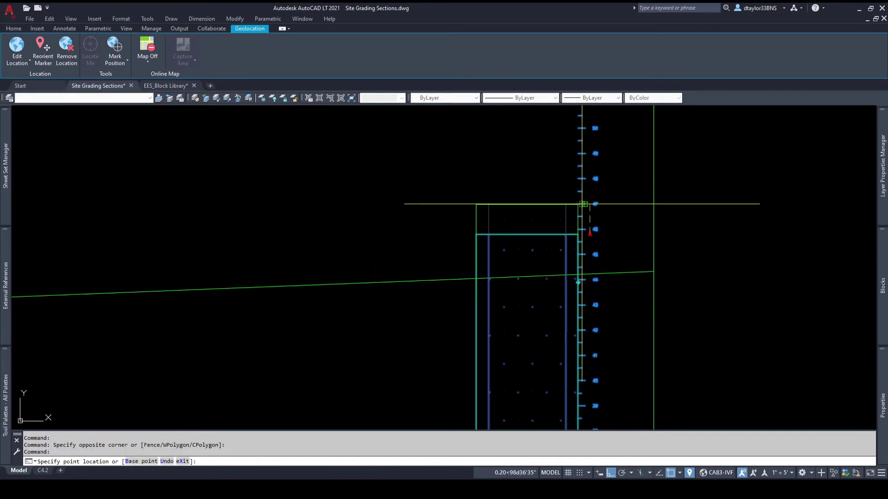
key(shift+e)
click(584, 181)
key(Escape)
Trim the finished grade line where it crosses the wall stem
scroll(583, 243, down, 4)
middle_drag(586, 220, 569, 273)
click(569, 252)
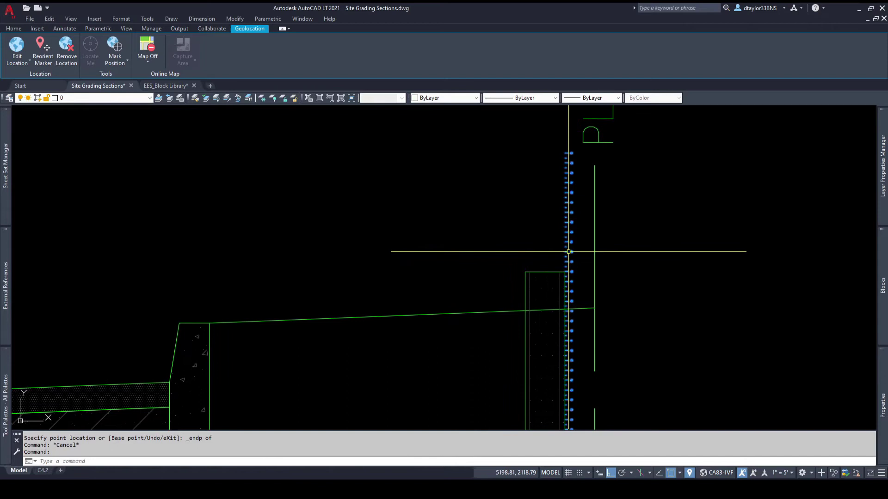
key(Escape)
scroll(511, 294, up, 2)
text(tr)
key(Return)
click(533, 314)
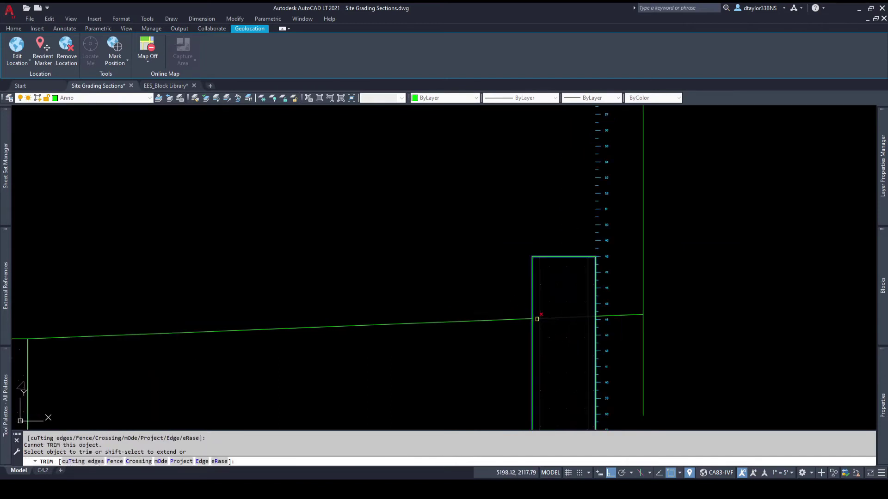
click(536, 319)
key(Escape)
Erase the leftover piece of finished grade line between the wall and the property line
click(635, 298)
click(629, 334)
text(e)
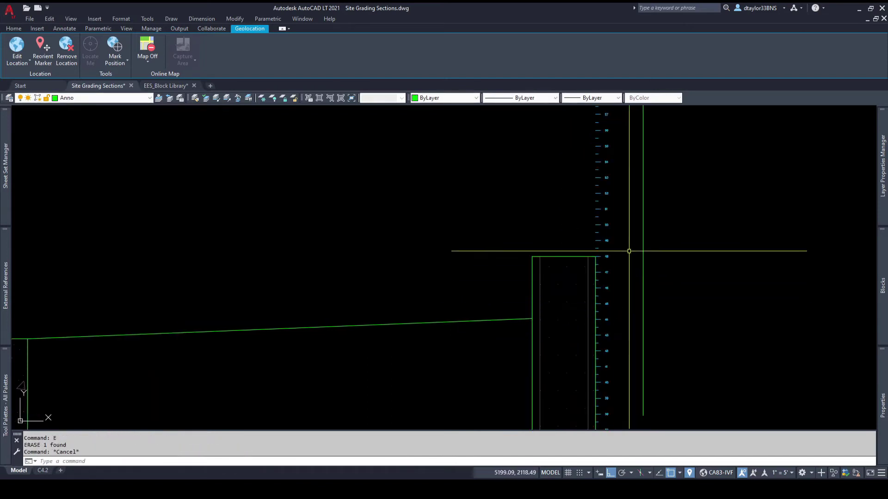
key(Escape)
Add a multileader pointing to the pavement that reads 2.5" AC OVER 5.5" AB, with its text wrapped onto two lines
scroll(419, 336, down, 3)
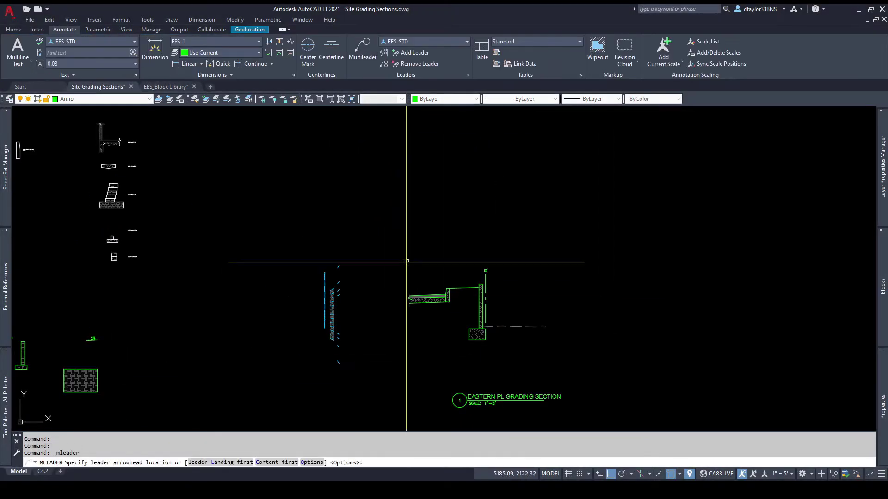
text(5.5" AB)
drag(393, 302, 284, 302)
Copy the pavement leader to the curb's top corner and shift its landing and text up clear of the original note
click(354, 337)
text(co)
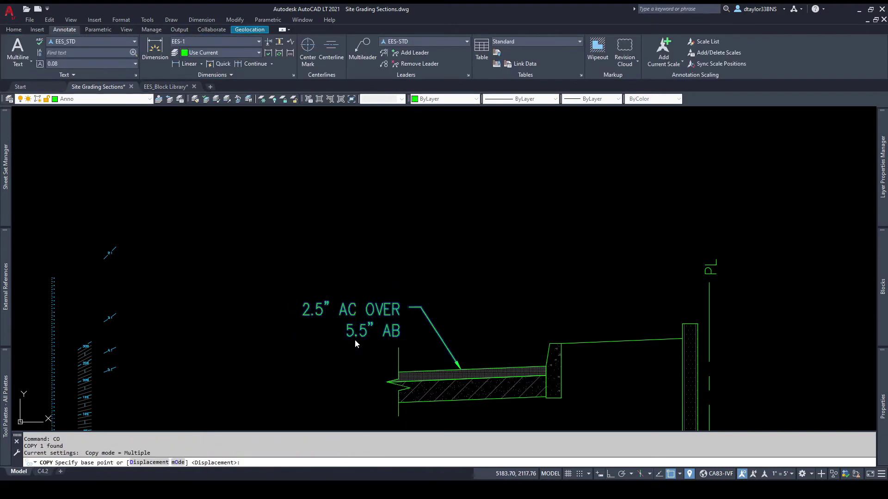
click(460, 369)
click(549, 343)
click(509, 280)
click(484, 245)
key(Escape)
Replace the copied leader's text with CONC. BARRIER CURB, wrapped onto two lines
text(ed)
key(Return)
click(408, 269)
key(Delete)
key(Delete)
key(Delete)
key(Delete)
key(Delete)
key(Delete)
key(Delete)
key(Delete)
key(Delete)
key(Delete)
key(Delete)
key(Delete)
key(Delete)
key(Delete)
key(Delete)
key(Delete)
key(Delete)
key(Delete)
key(Delete)
key(Delete)
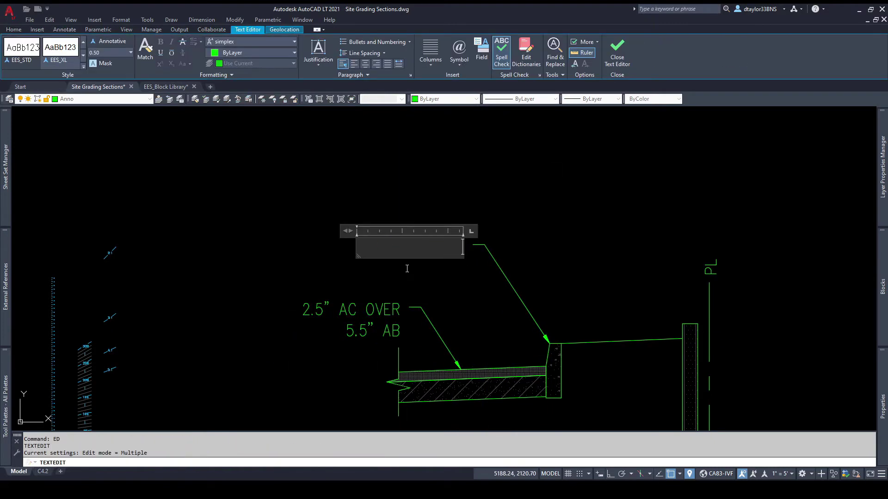
text(CONC. BARRIER CURB)
click(323, 273)
key(Escape)
Insert a detail callout bubble beside the barrier curb note
mouse_move(6, 405)
click(164, 185)
click(320, 250)
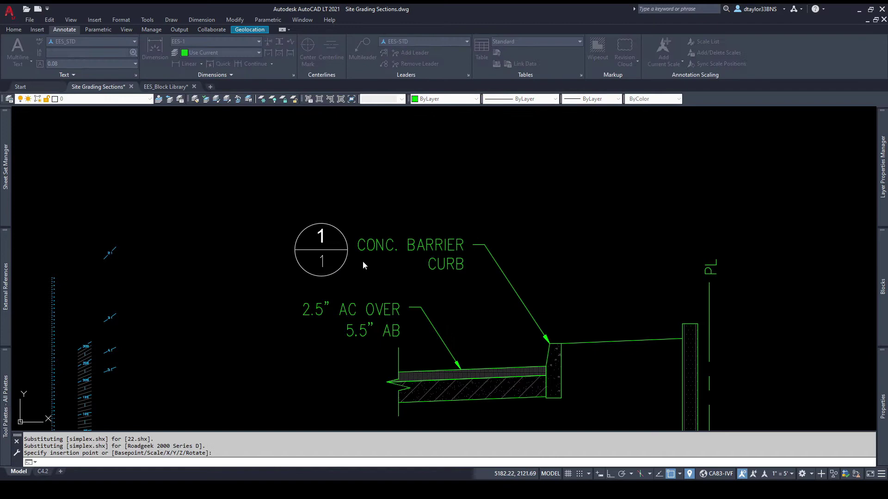
click(408, 403)
Add a multileader pointing to the retaining wall stem that reads CMU BLOCK RETAINING WALL H=4' MAX
scroll(409, 404, down, 3)
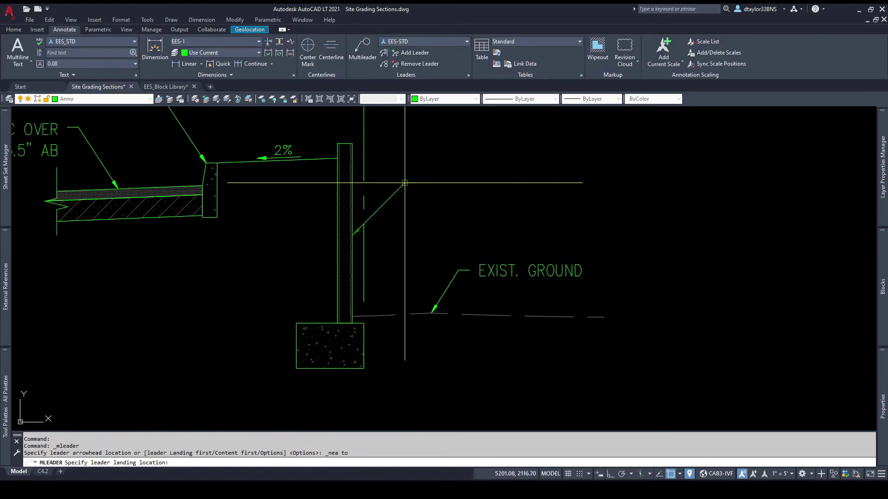
click(405, 183)
text(CMU BLOCK RETAINING WALL)
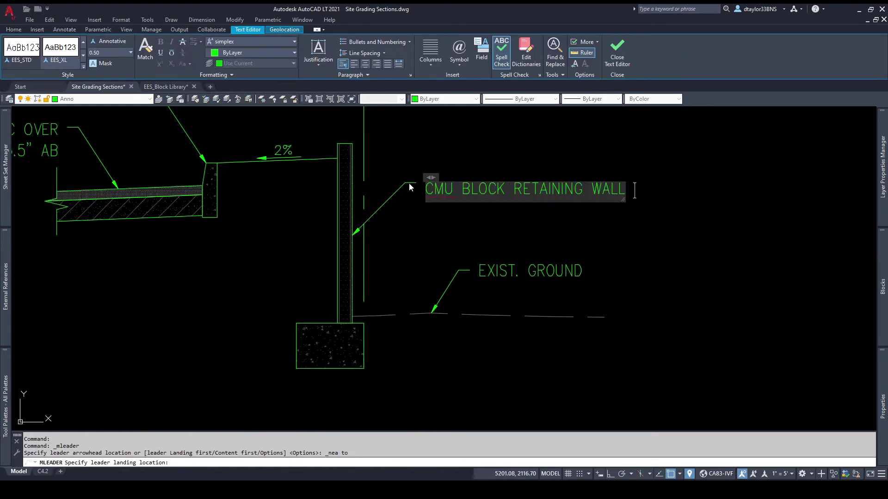
text( H=4' MAX)
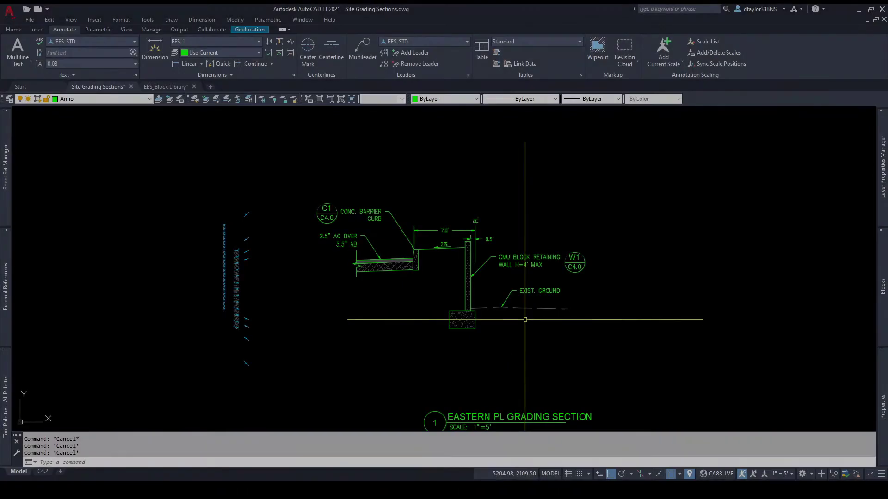
Trace a polyline along the pavement's underside, curb, finished grade, wall, footing and existing ground as the upper edge of the soil area
text(PL)
key(Return)
scroll(375, 282, up, 4)
click(328, 249)
click(463, 243)
click(463, 245)
click(478, 244)
click(478, 192)
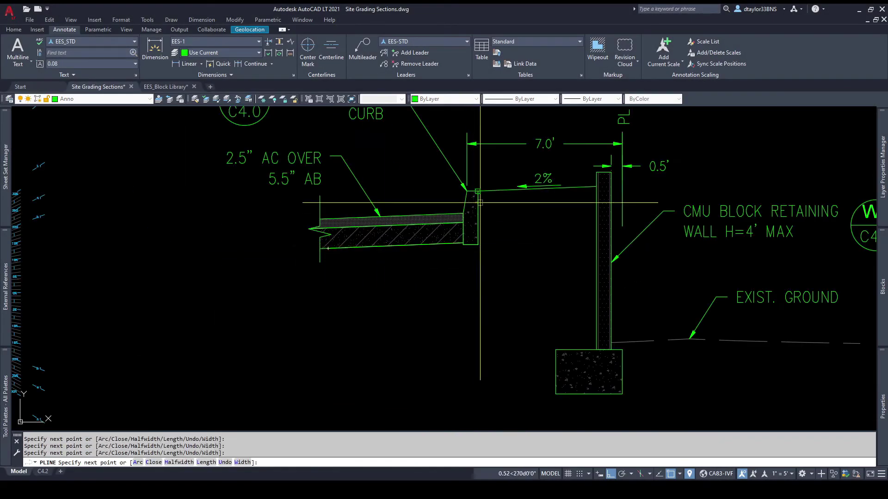
click(596, 186)
click(595, 350)
click(556, 349)
middle_drag(683, 341, 624, 355)
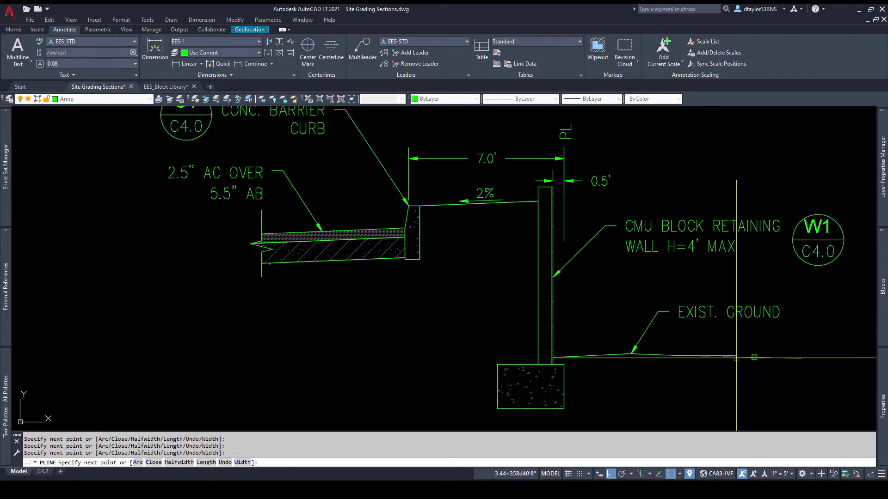
click(753, 358)
Close the soil boundary with a freehand irregular lower edge back to the pavement's base, and hatch the enclosed area
middle_drag(758, 393, 662, 280)
click(656, 327)
key(F8)
click(543, 365)
click(382, 359)
click(344, 313)
click(358, 230)
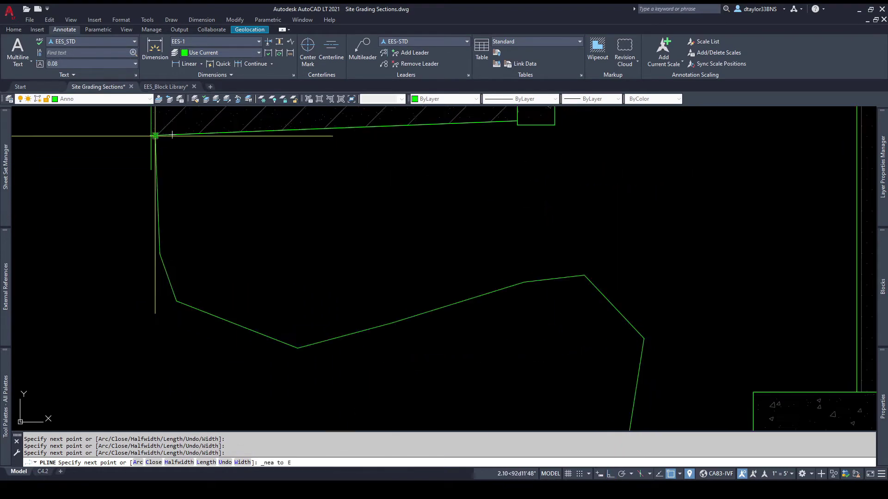
scroll(165, 137, down, 5)
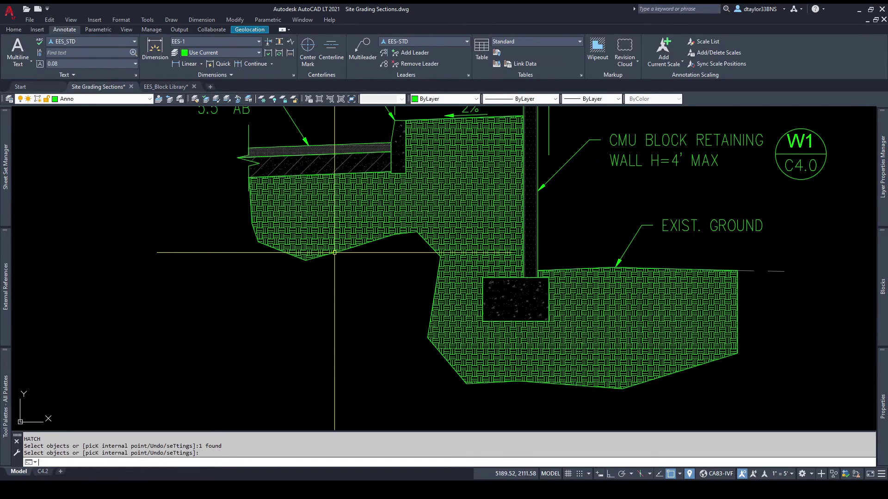
Match the soil hatch's properties to the sample earth hatch and erase its boundary polyline
scroll(358, 266, down, 6)
text(ma)
click(203, 319)
click(545, 252)
click(537, 261)
text(e)
Move the Eastern PL Grading Section title closer beneath the finished section
drag(613, 314, 597, 339)
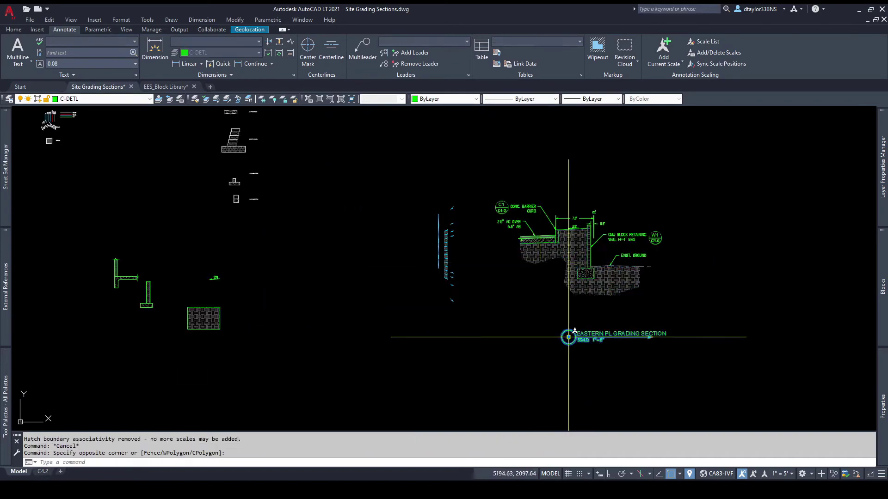
click(568, 337)
click(519, 304)
key(Escape)
key(Escape)
middle_drag(627, 301, 574, 318)
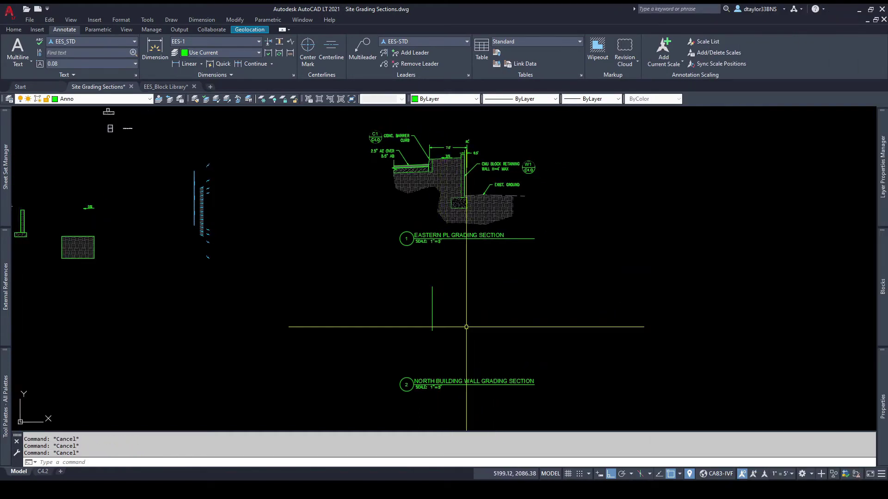
Offset the vertical line above the North Building Wall Grading Section title 18.7 to its right
key(Return)
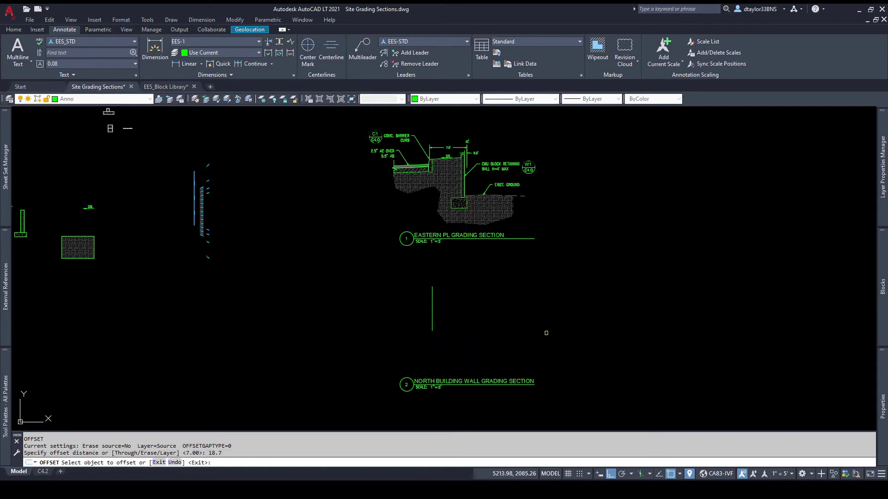
click(433, 313)
click(504, 331)
key(Escape)
middle_drag(532, 339, 462, 332)
scroll(464, 325, up, 2)
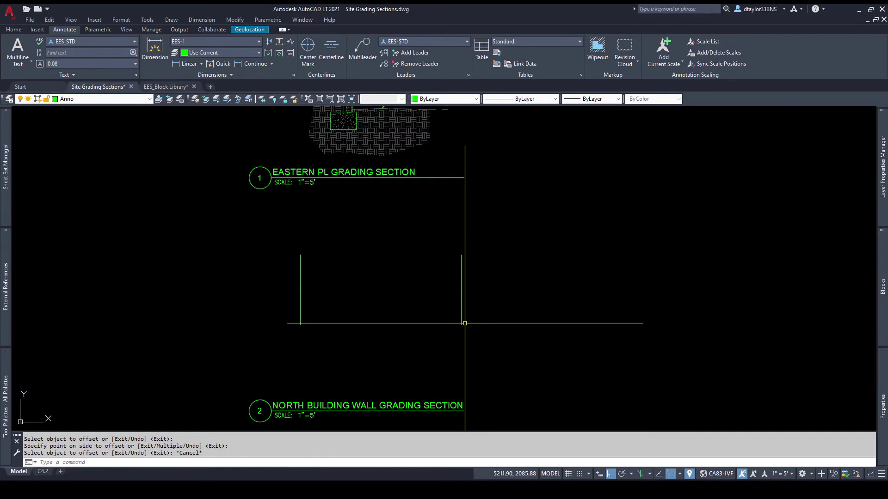
Move the building wall and slab block beside the first vertical line of the North Building Wall section
scroll(509, 319, down, 3)
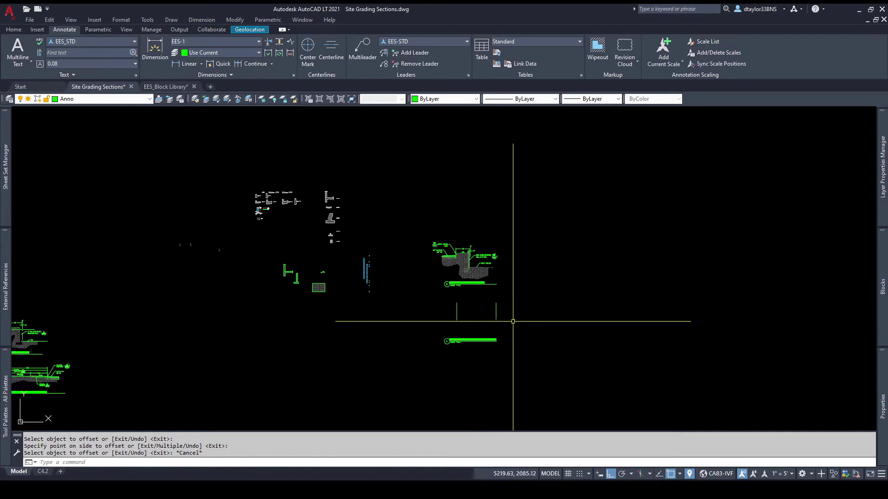
scroll(302, 268, up, 3)
scroll(224, 273, up, 1)
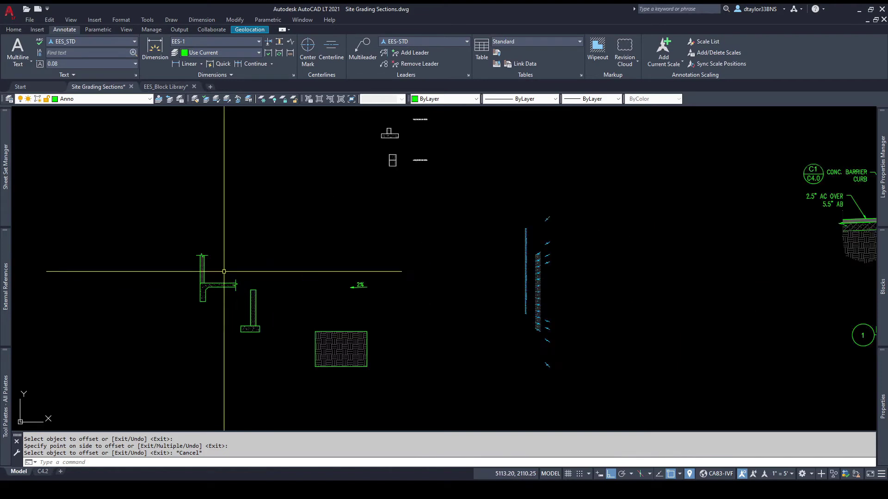
click(209, 292)
click(209, 293)
click(209, 293)
scroll(190, 360, down, 3)
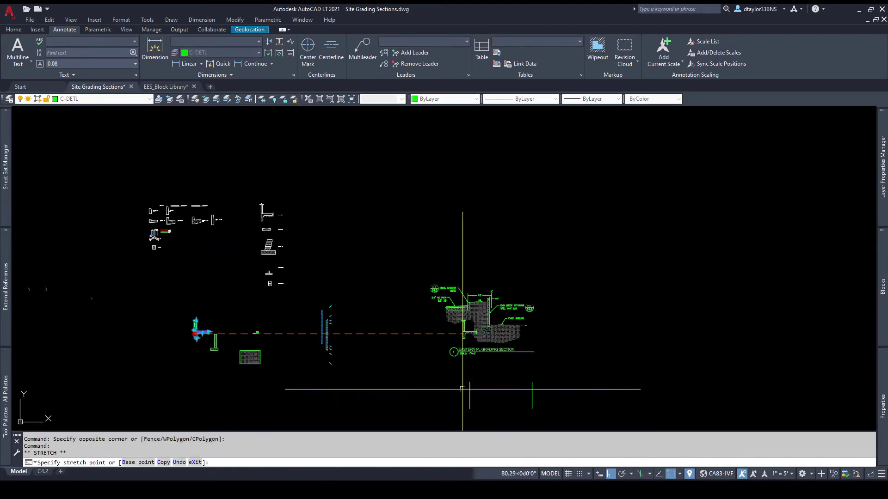
scroll(463, 390, up, 5)
key(Escape)
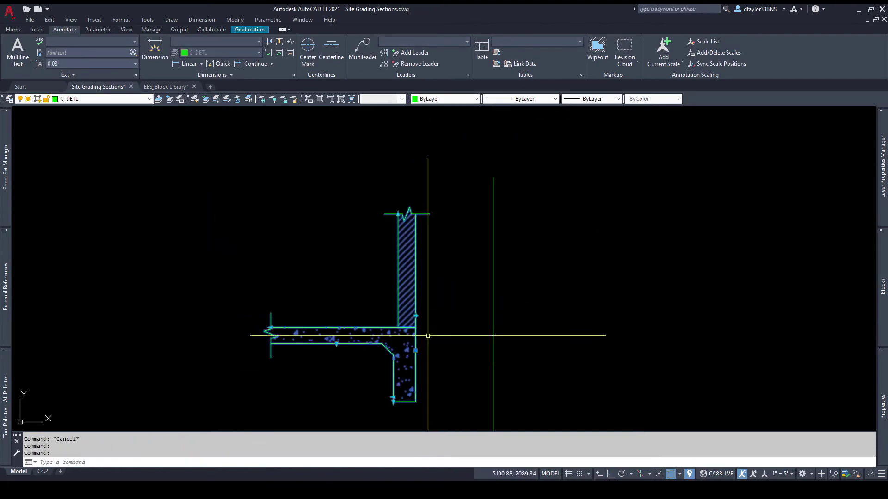
Align the outer face of the building wall block with the first vertical line
click(418, 346)
click(493, 345)
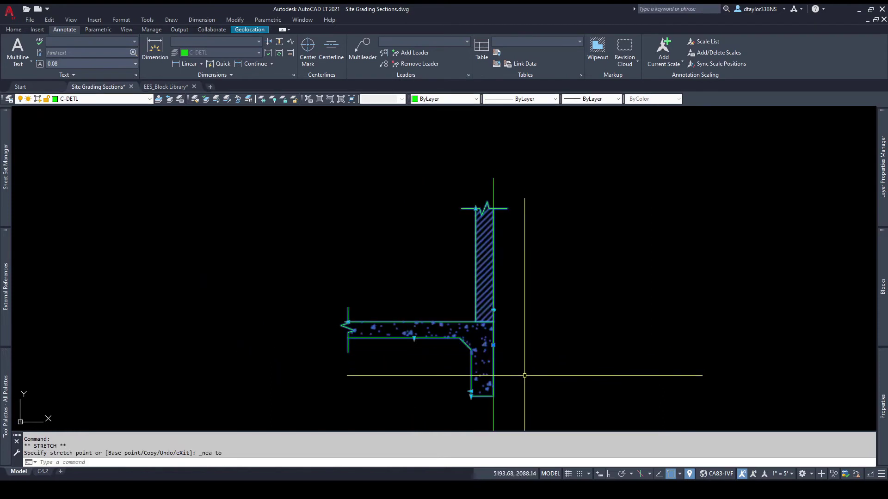
key(Escape)
key(Escape)
middle_drag(524, 375, 489, 355)
Widen the footing of the building wall block toward the slab side in two successive stretches
click(450, 386)
click(436, 369)
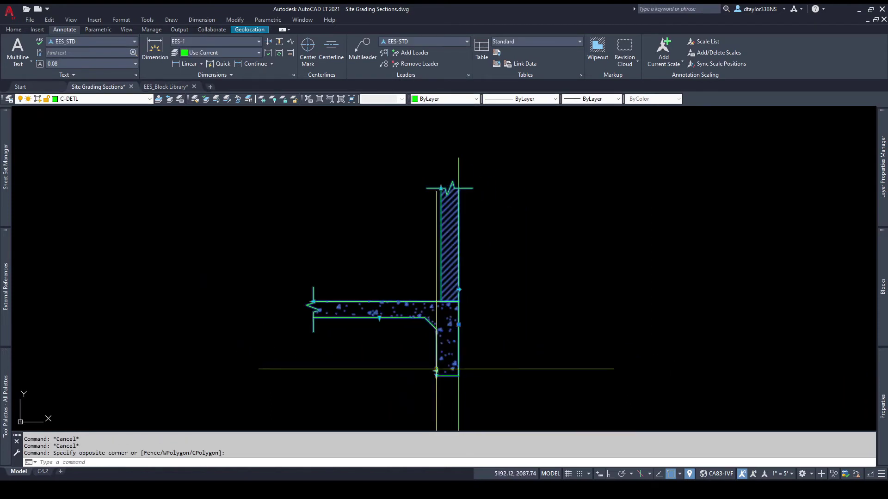
scroll(450, 382, up, 2)
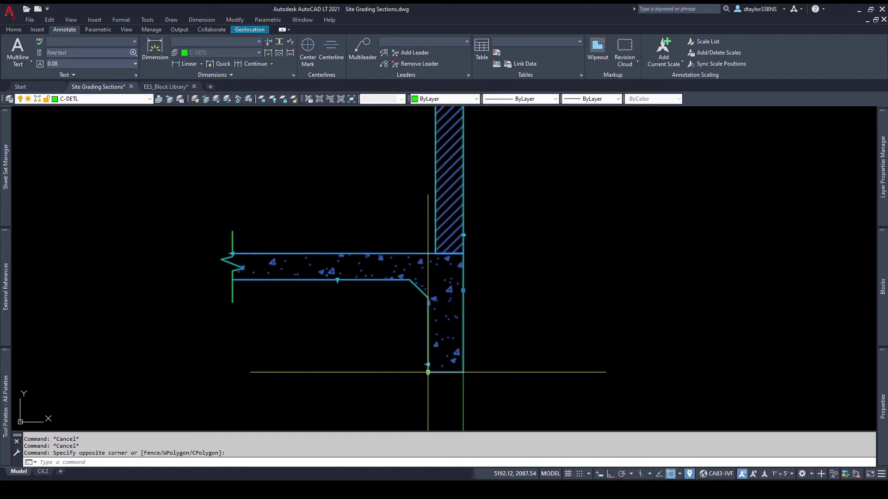
click(428, 365)
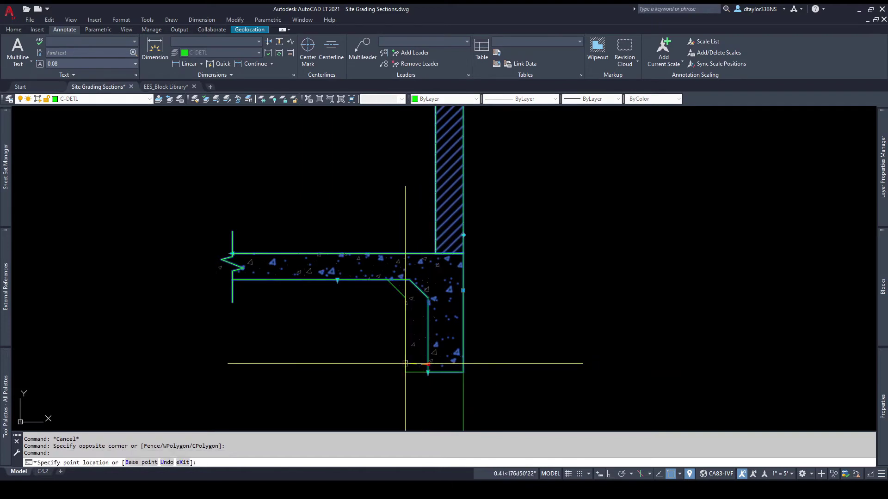
click(394, 365)
key(Escape)
key(Escape)
scroll(407, 375, down, 3)
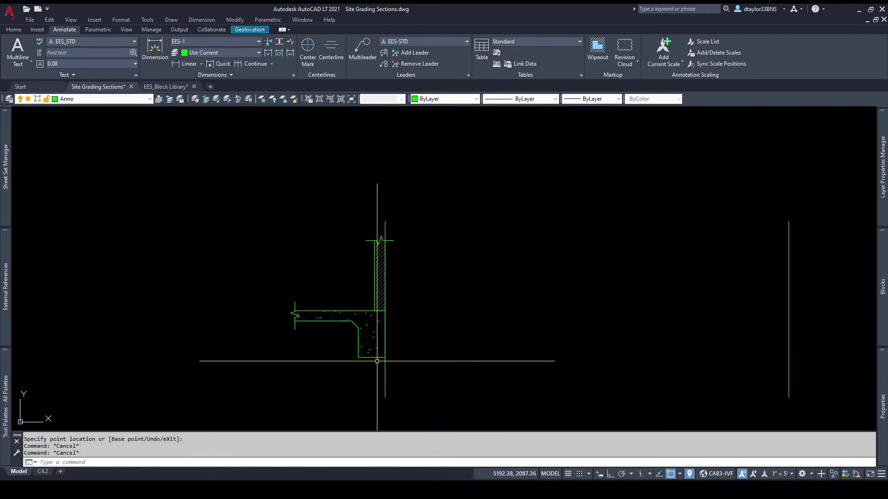
click(373, 360)
scroll(365, 358, up, 3)
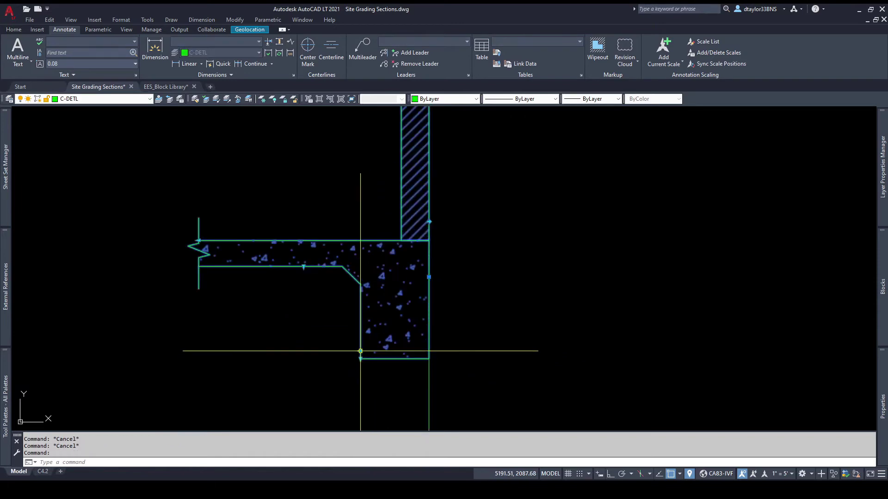
click(363, 359)
key(Escape)
key(Escape)
scroll(435, 363, down, 8)
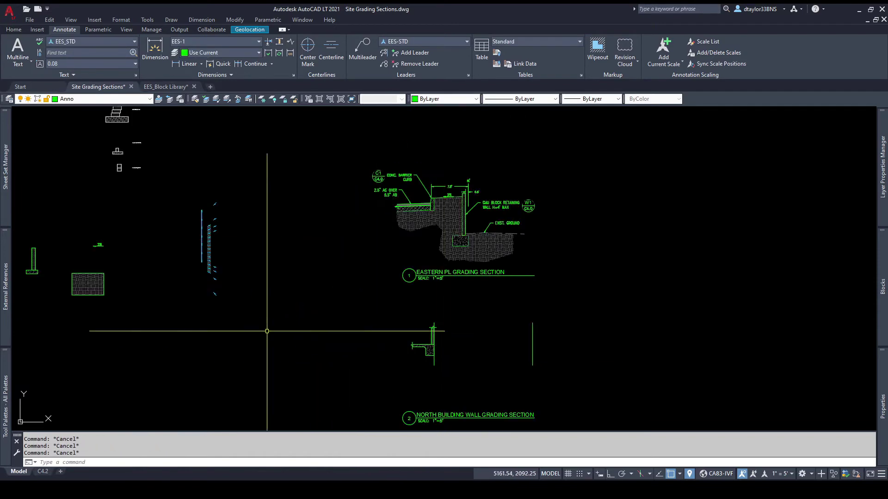
Copy the barrier curb into the North Building Wall section, flipped and with its top corner on the second vertical line
mouse_move(171, 315)
middle_down()
mouse_move(491, 378)
mouse_move(483, 405)
middle_up()
middle_drag(595, 362, 370, 358)
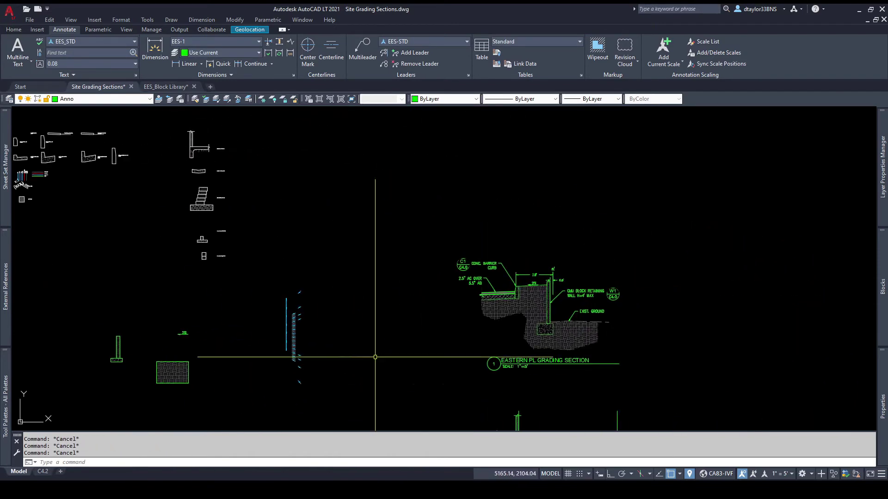
scroll(569, 299, up, 6)
click(357, 264)
text(CO)
key(Return)
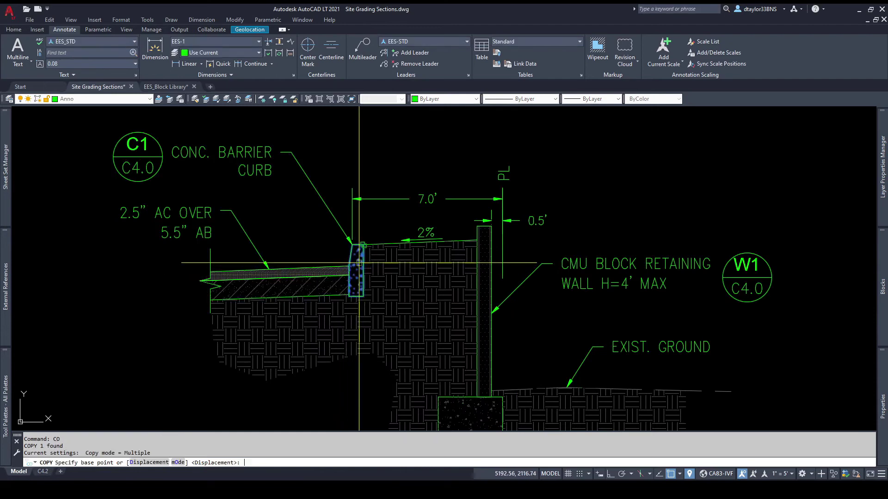
scroll(365, 262, down, 7)
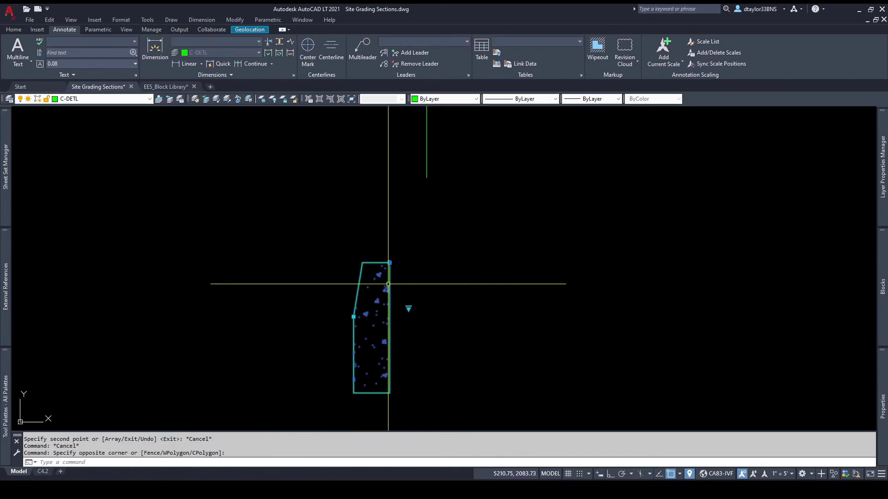
scroll(387, 272, up, 4)
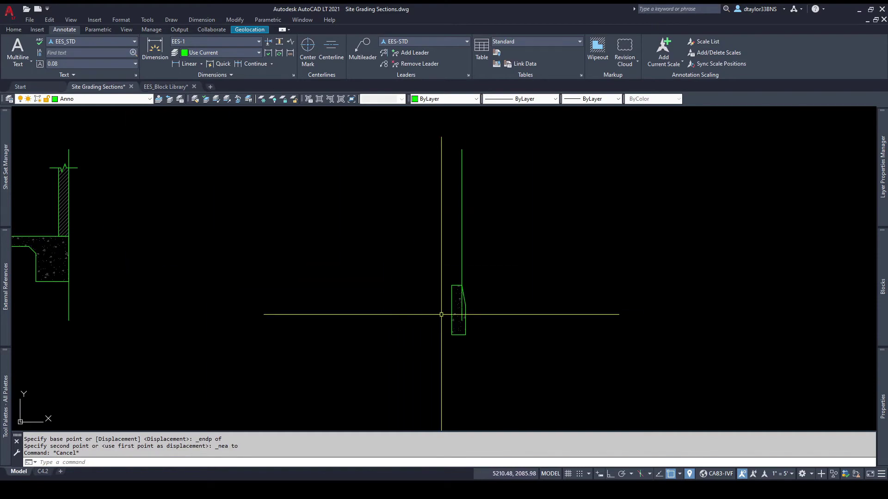
key(Escape)
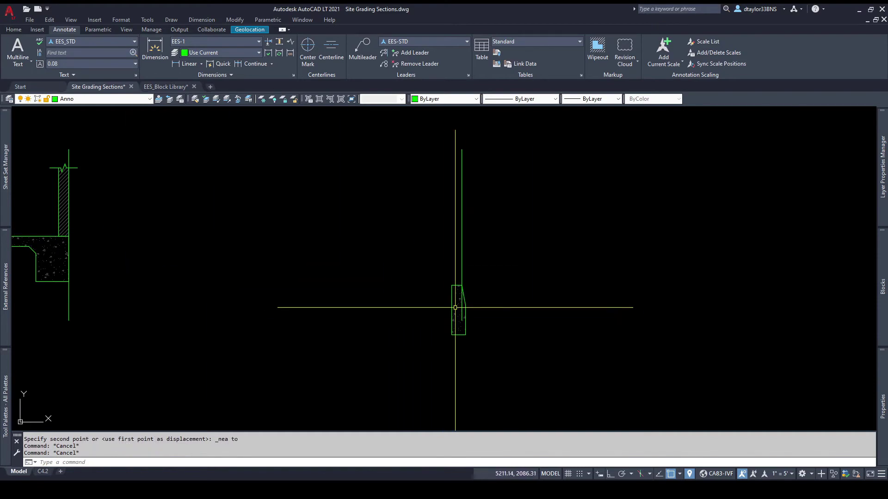
Copy the AC and AB pavement layers from the Eastern PL section to the curb in the North Building Wall section
scroll(455, 308, down, 4)
middle_drag(412, 269, 464, 364)
scroll(335, 150, up, 8)
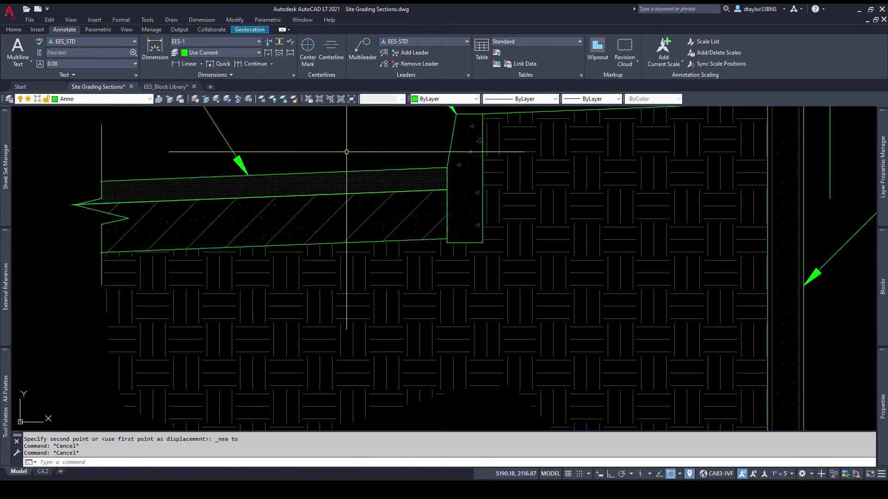
click(334, 218)
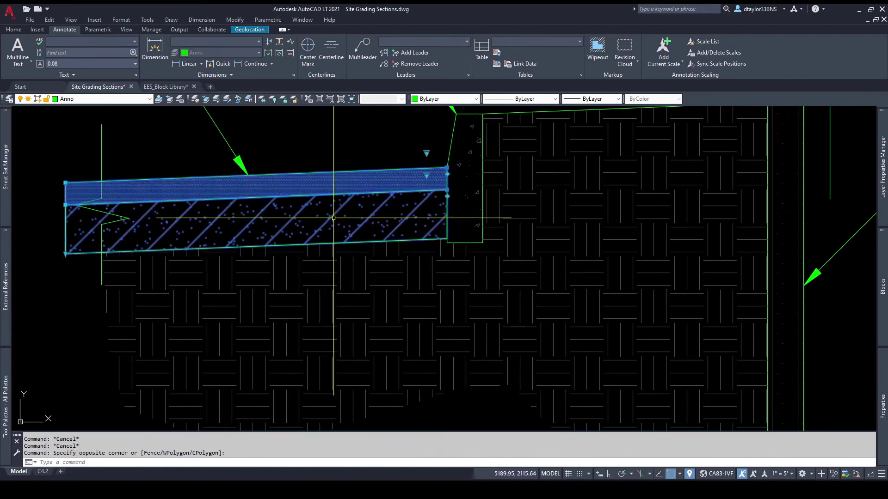
text(co)
key(Return)
click(446, 190)
scroll(447, 189, down, 8)
scroll(307, 222, up, 4)
click(337, 247)
key(Escape)
click(334, 207)
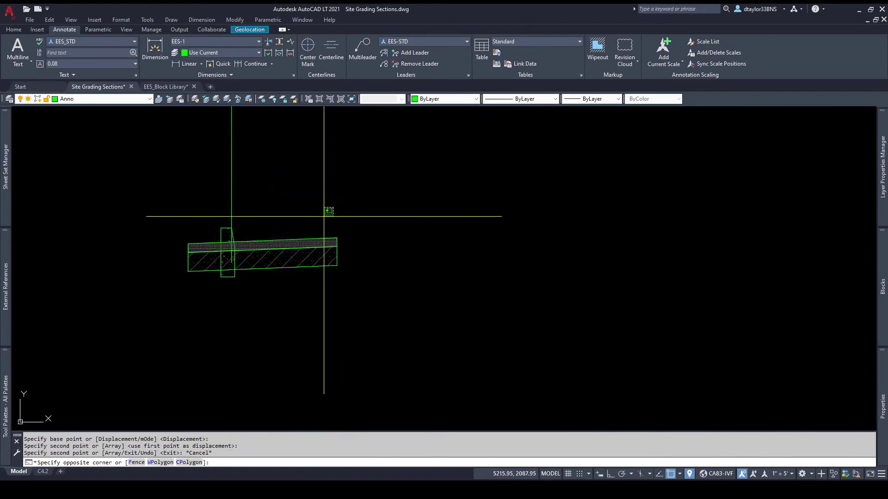
key(Escape)
Flip the copied AC layer horizontally about its upper end
click(305, 242)
scroll(343, 243, up, 4)
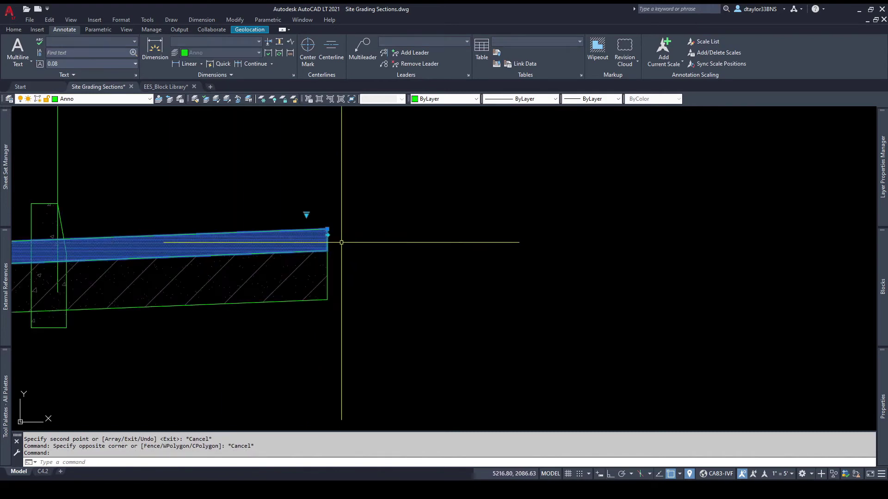
click(328, 236)
scroll(327, 235, down, 4)
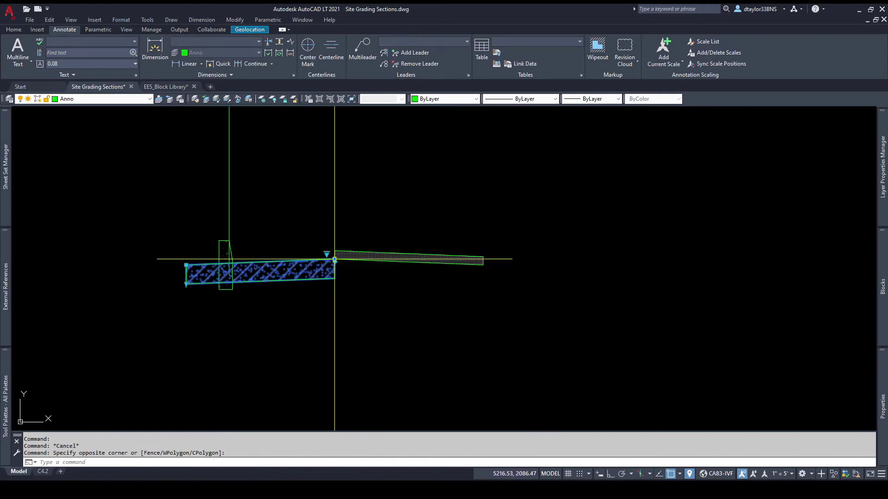
Move the copied AB layer down clear of the curb and bring the AC layer close beside the curb's top
click(329, 253)
click(315, 356)
key(Escape)
click(363, 230)
click(339, 266)
scroll(609, 234, up, 5)
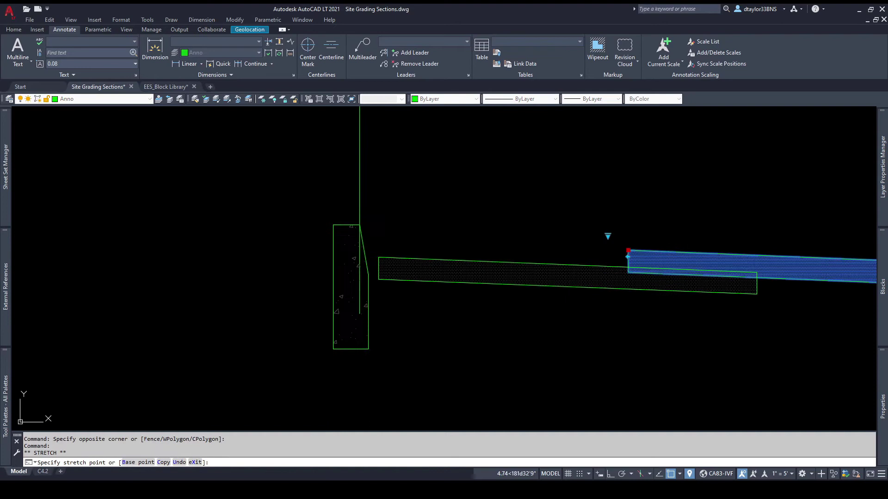
click(775, 251)
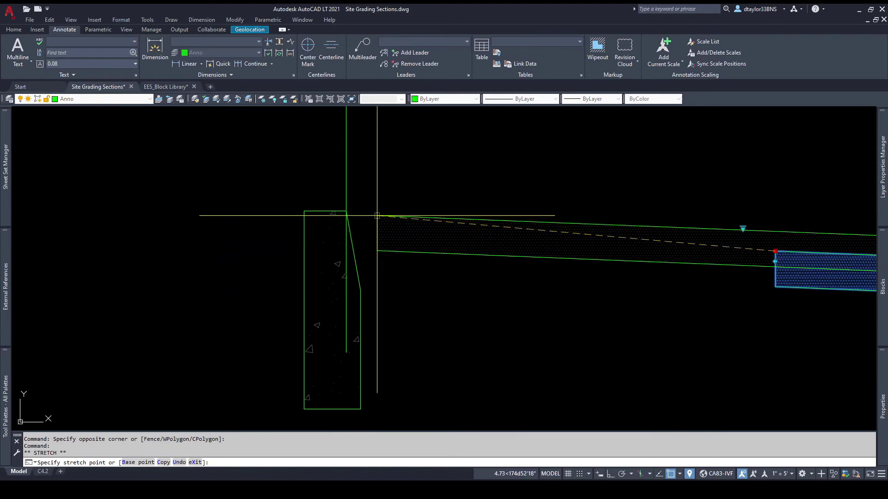
click(383, 215)
key(Escape)
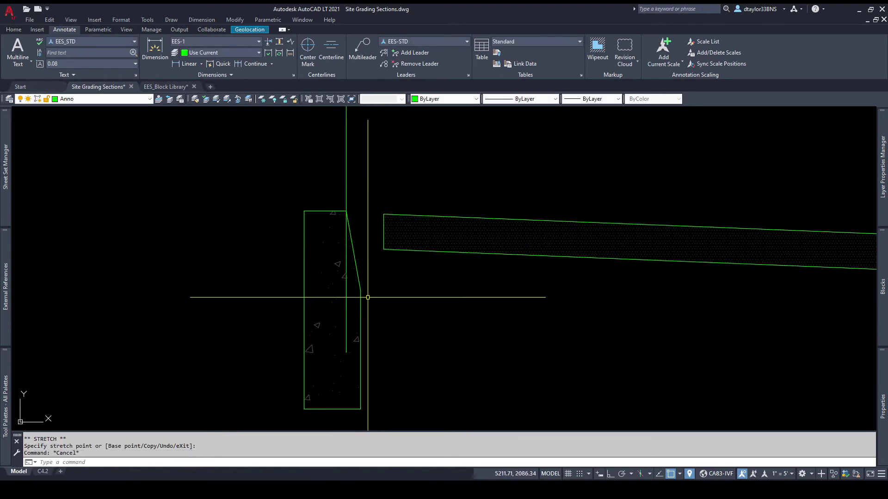
Stretch the curb's sloped face perpendicular to the vertical line so the face is plumb, then restore the block's concrete hatch
click(360, 290)
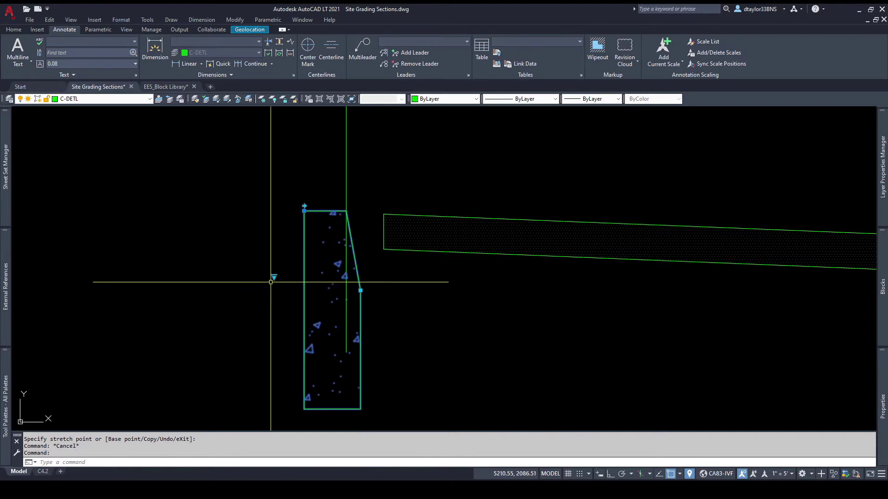
key(Escape)
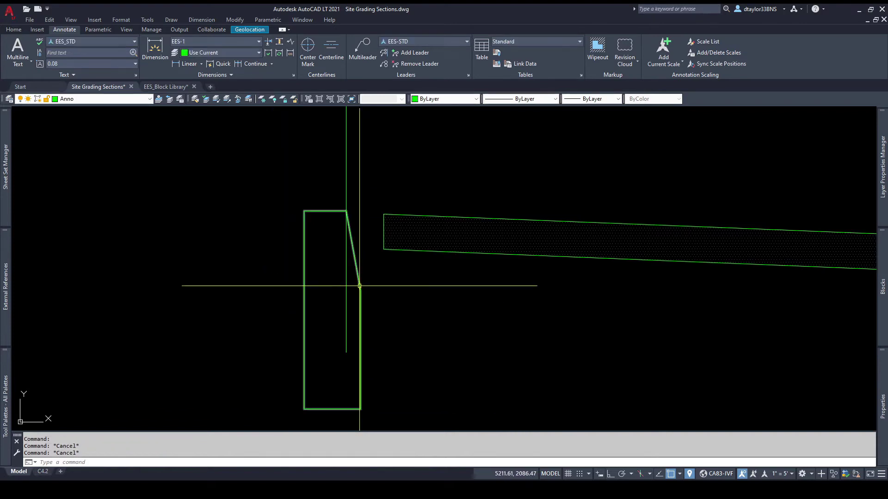
click(359, 287)
scroll(359, 286, up, 4)
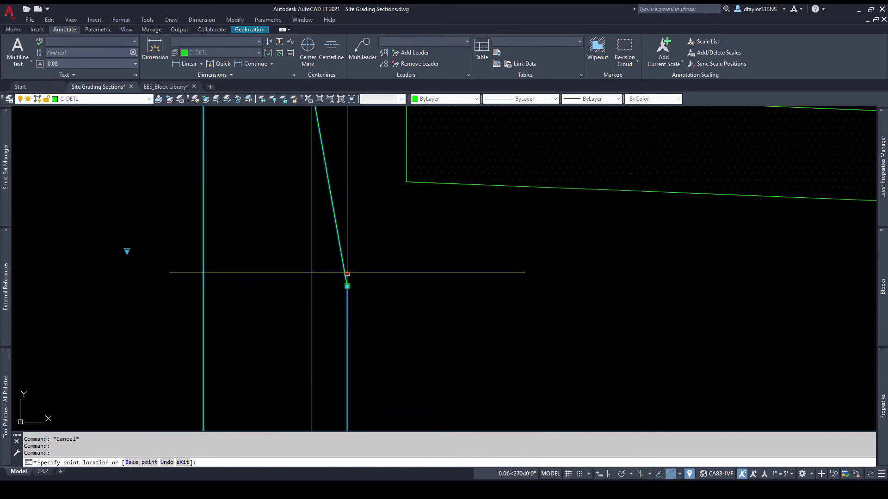
key(p)
click(320, 264)
scroll(386, 324, down, 4)
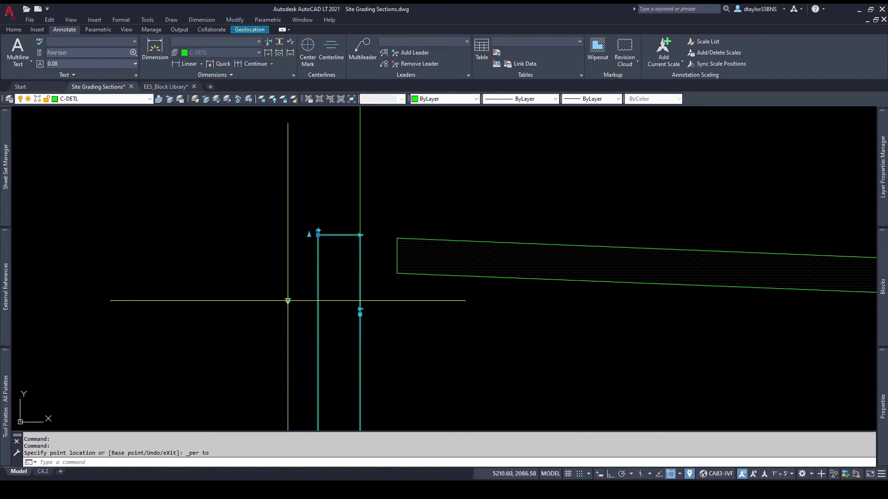
click(313, 322)
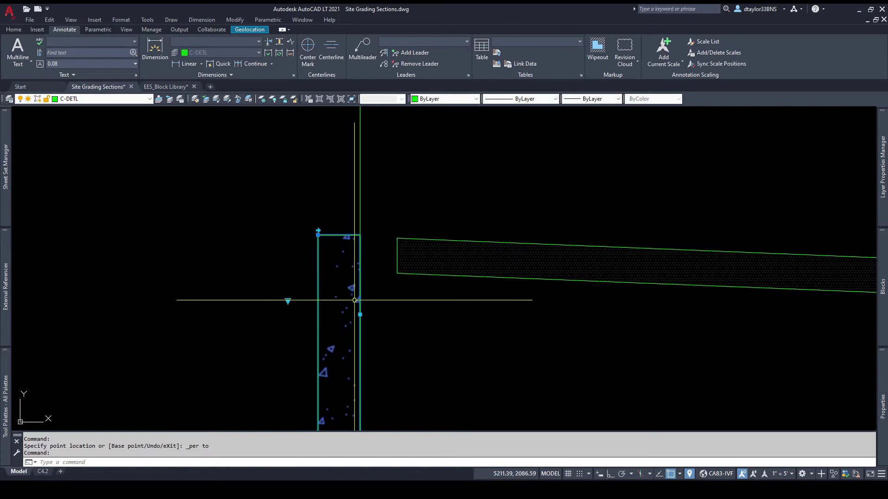
key(Escape)
key(Escape)
Move the AC layer so its upper end corner snaps to the curb's top corner at the vertical line
click(421, 288)
click(405, 269)
text(m)
key(Return)
shift+right_click(405, 269)
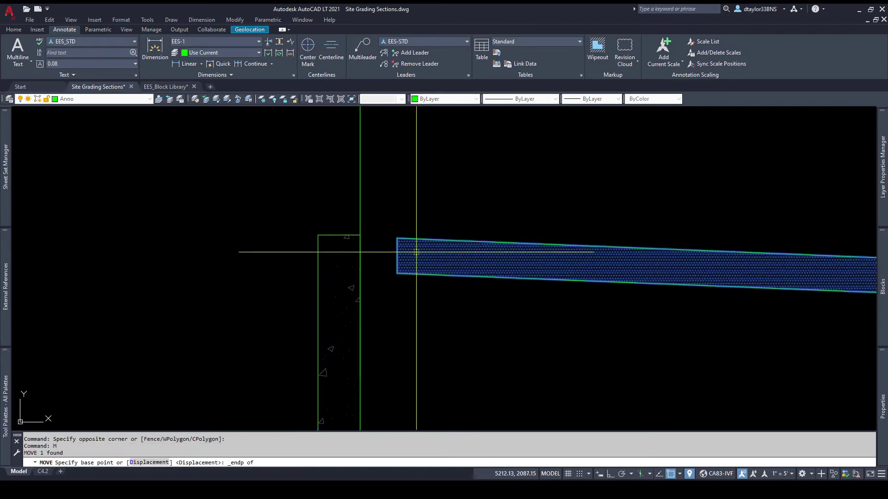
click(398, 240)
shift+right_click(369, 232)
key(Escape)
Move the vertical ruler block from beside the Eastern PL section so its zero sits on the AC layer's free upper corner
scroll(364, 245, down, 5)
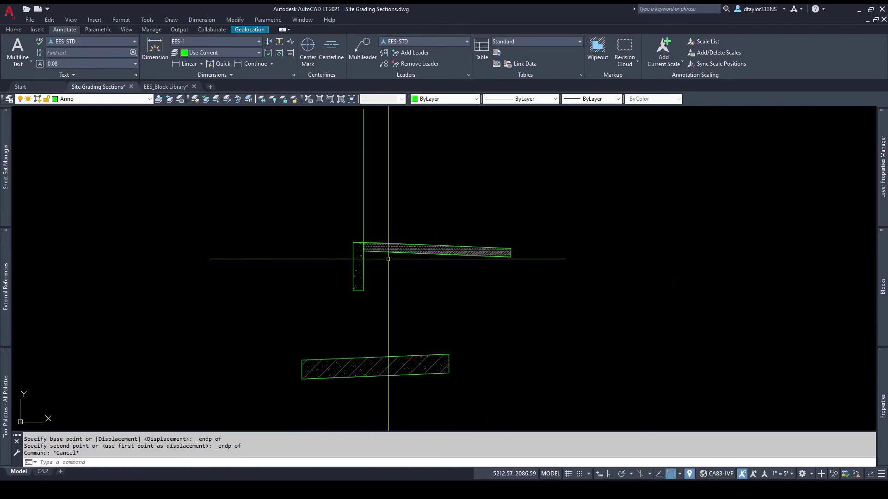
key(Escape)
scroll(375, 260, down, 4)
scroll(408, 262, up, 1)
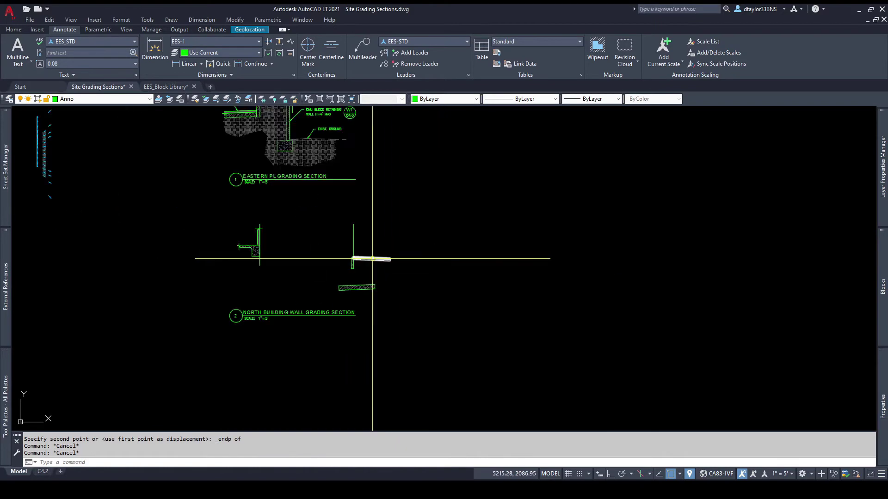
scroll(350, 259, up, 2)
scroll(372, 262, down, 4)
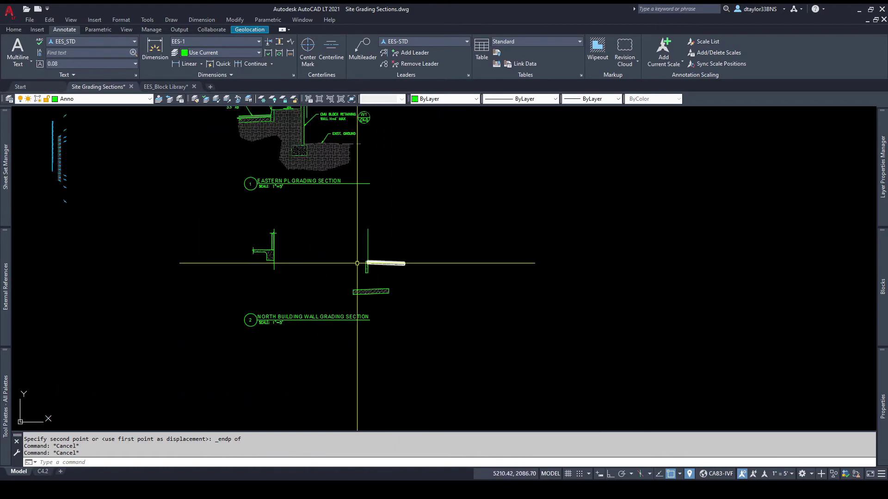
middle_drag(124, 216, 311, 272)
scroll(249, 240, up, 4)
click(223, 194)
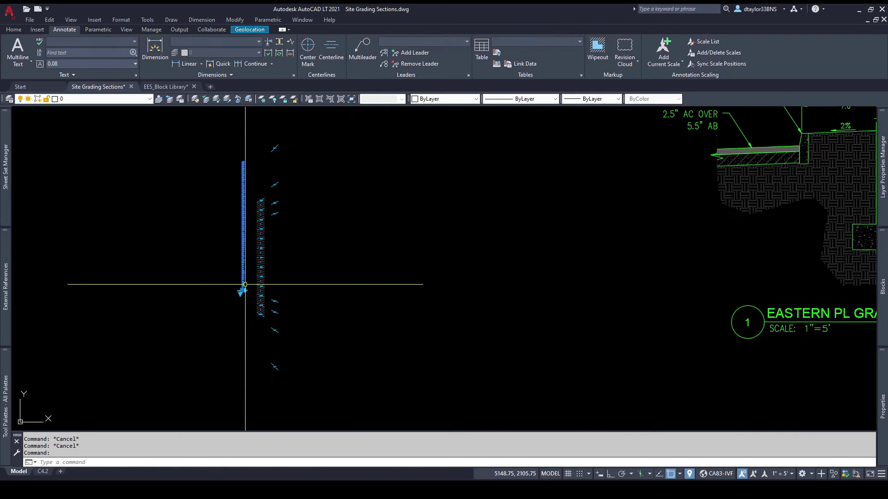
click(242, 292)
scroll(505, 383, down, 4)
middle_drag(519, 386, 144, 240)
scroll(330, 288, up, 6)
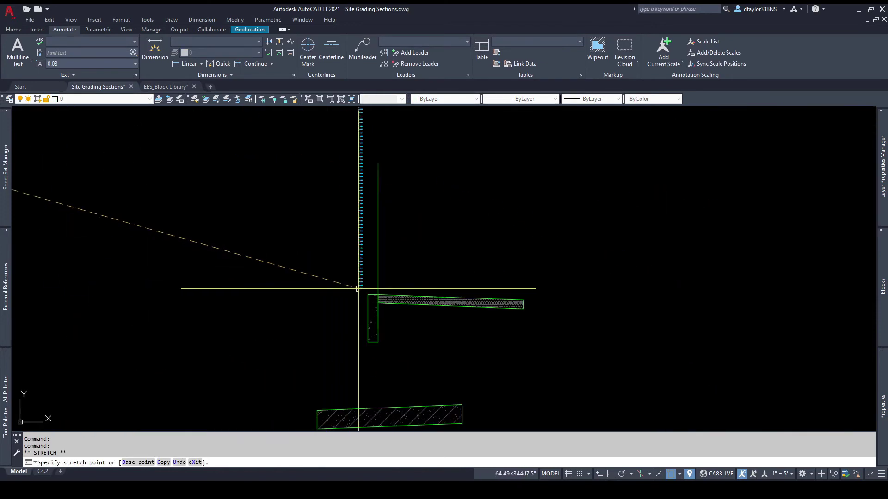
scroll(359, 289, up, 2)
shift+right_click(359, 289)
click(386, 290)
click(620, 308)
key(Escape)
Stretch the AC layer's thickness to the ruler's 4-inch mark
scroll(599, 318, up, 6)
click(644, 349)
click(636, 326)
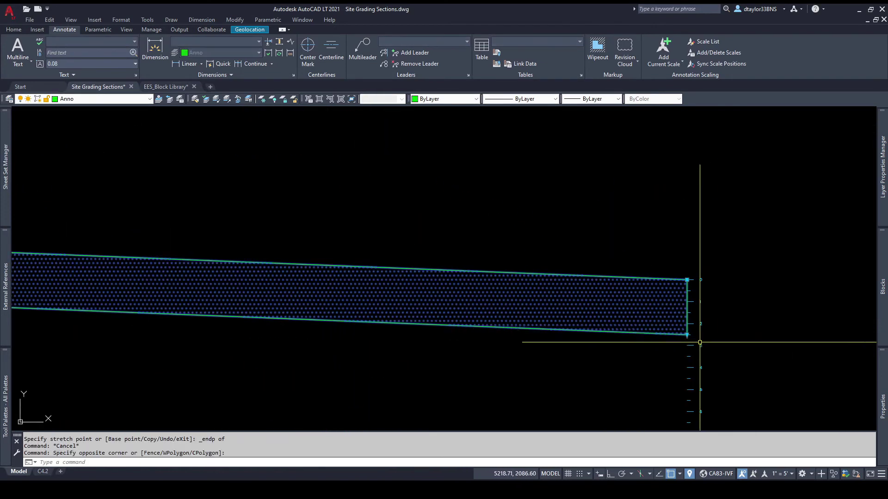
scroll(758, 361, up, 4)
click(577, 292)
scroll(576, 292, down, 2)
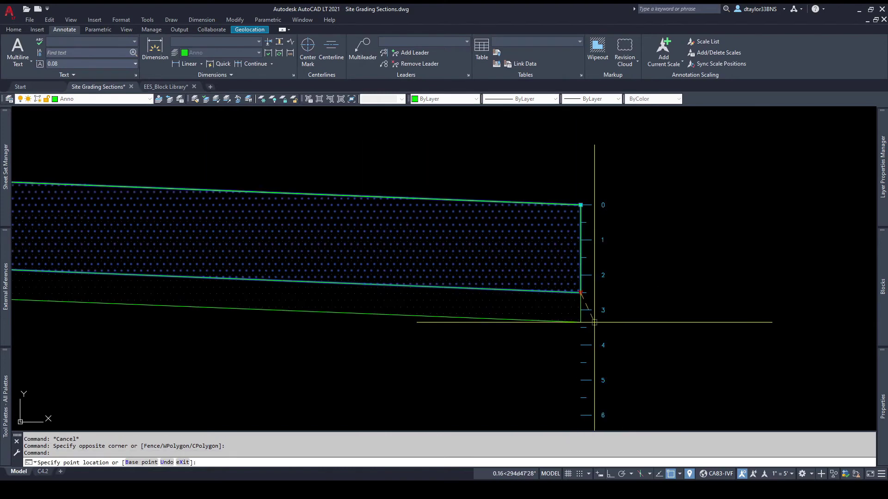
key(Escape)
Move the ruler block away from the AC layer to the open area beyond the pavement end
scroll(621, 367, down, 4)
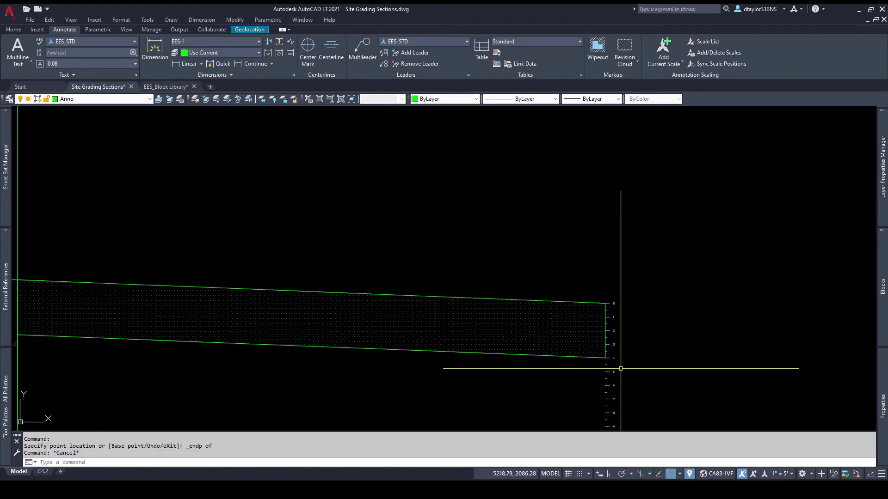
middle_drag(621, 368, 589, 347)
key(Escape)
click(591, 344)
click(569, 360)
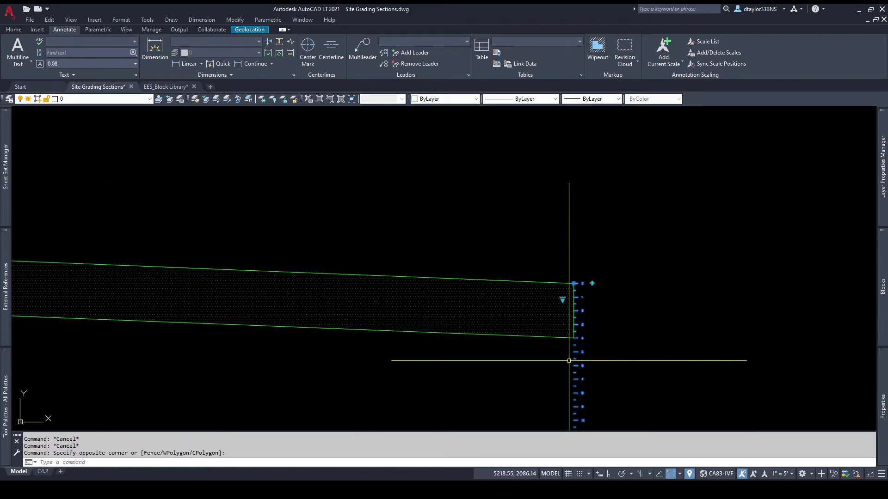
click(573, 284)
scroll(644, 281, down, 4)
click(645, 280)
key(Escape)
Flip the AB layer horizontally and move its upper corner to the AC layer's lower corner at the curb
scroll(644, 281, down, 2)
middle_drag(644, 281, 532, 310)
click(439, 405)
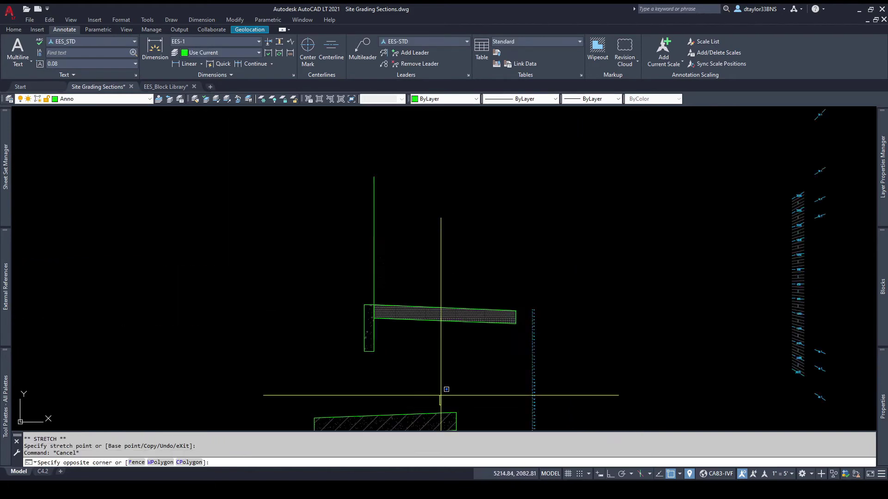
click(414, 369)
middle_drag(414, 369, 428, 326)
click(365, 358)
click(345, 376)
click(470, 371)
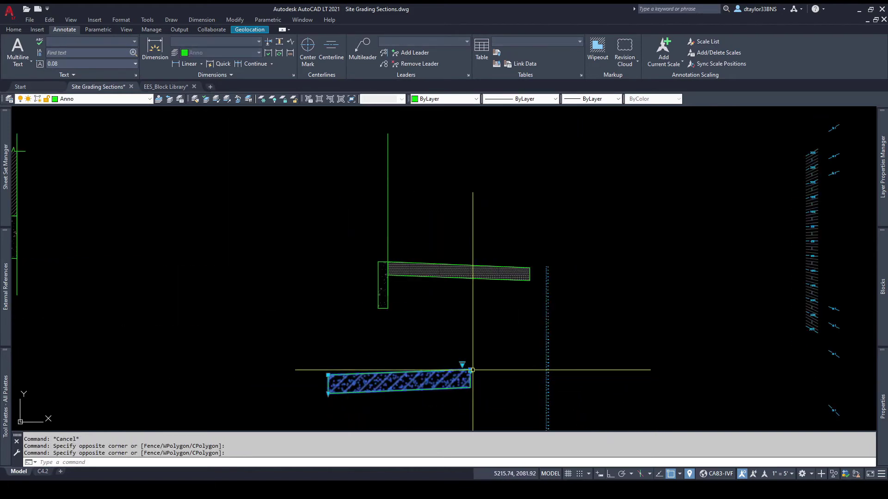
scroll(425, 303, up, 2)
click(367, 261)
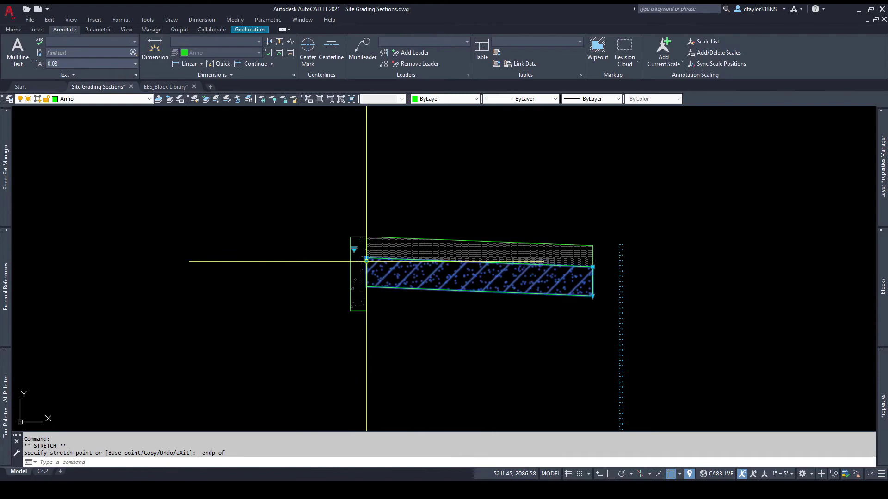
Move the ruler block so its zero sits on the AB layer's upper corner at the pavement's free end
key(Escape)
click(621, 275)
click(620, 244)
scroll(609, 252, up, 2)
click(566, 292)
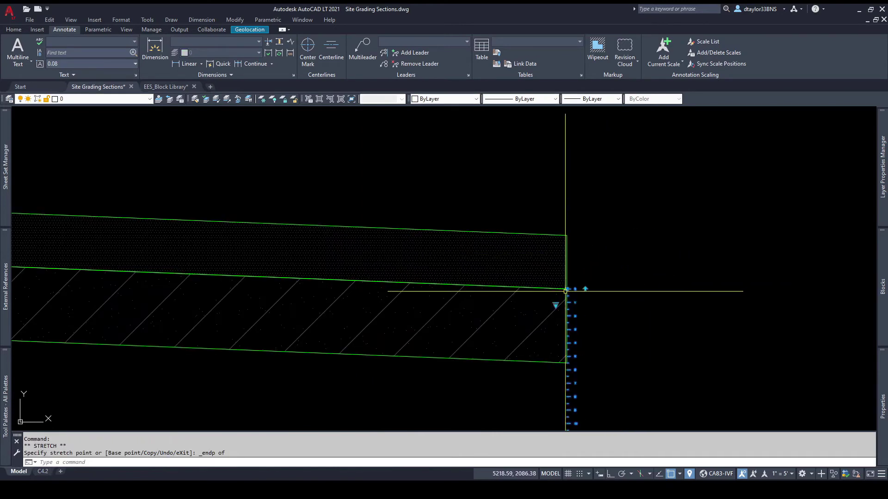
key(Escape)
Stretch the AB layer's thickness along the ruler to about 8 inches, snapping to a ruler mark's endpoint
click(509, 360)
click(504, 371)
click(567, 371)
click(567, 364)
middle_drag(601, 385, 589, 321)
scroll(574, 323, up, 2)
shift+right_click(564, 328)
key(e)
click(545, 334)
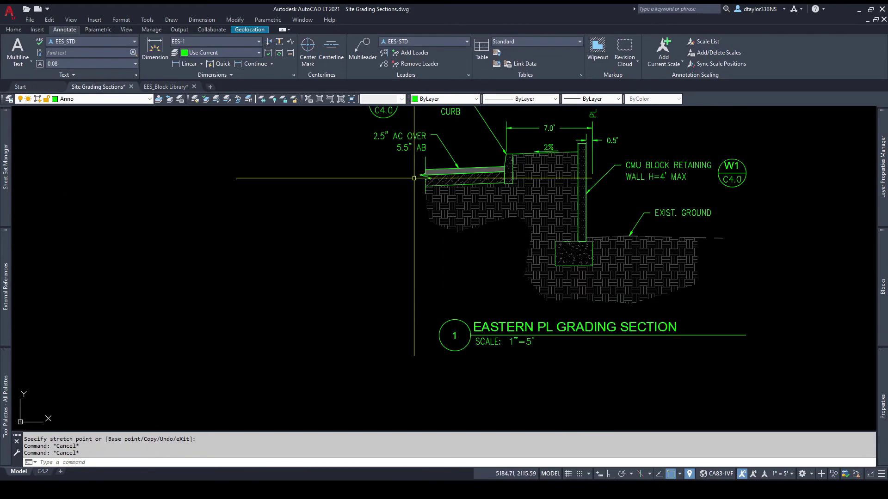
Copy the break line from the end of the Eastern PL pavement to the North Building Wall section
click(425, 169)
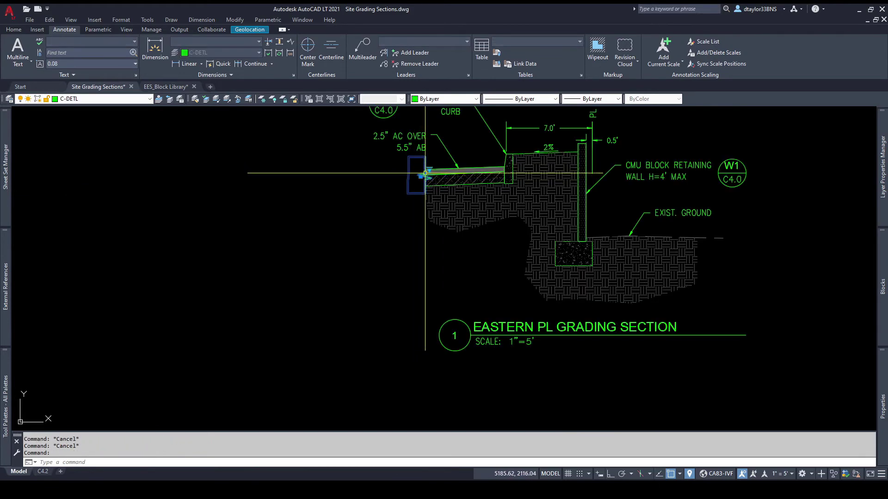
key(Return)
click(397, 180)
scroll(453, 273, down, 4)
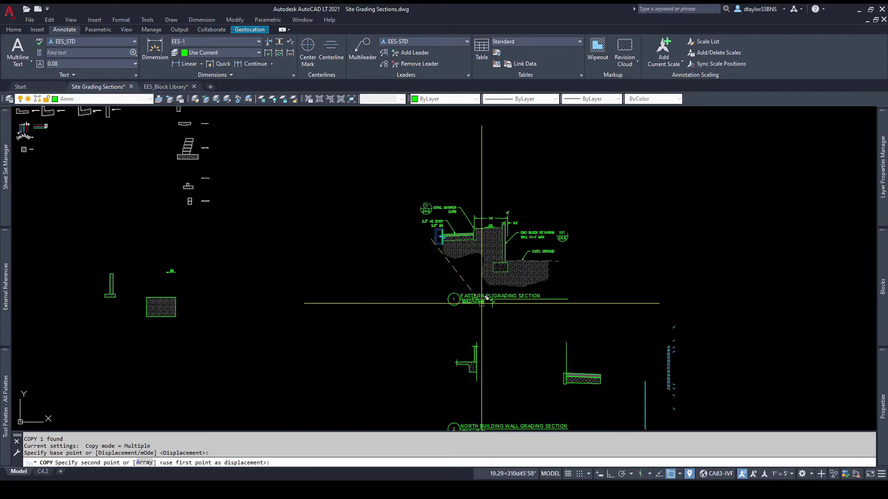
middle_drag(557, 360, 455, 304)
scroll(455, 304, up, 4)
scroll(457, 309, up, 2)
click(539, 329)
Move the copied break line onto the free end of the North Building Wall section's AC and AB layers
scroll(566, 328, up, 4)
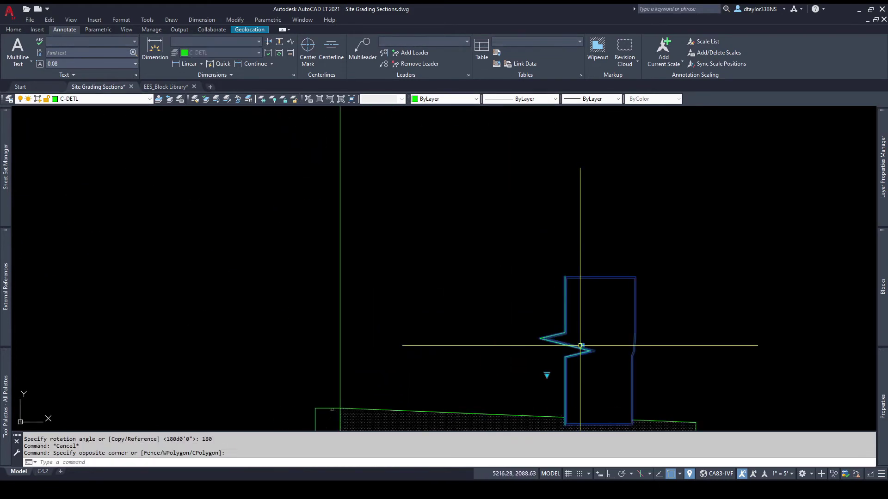
click(581, 346)
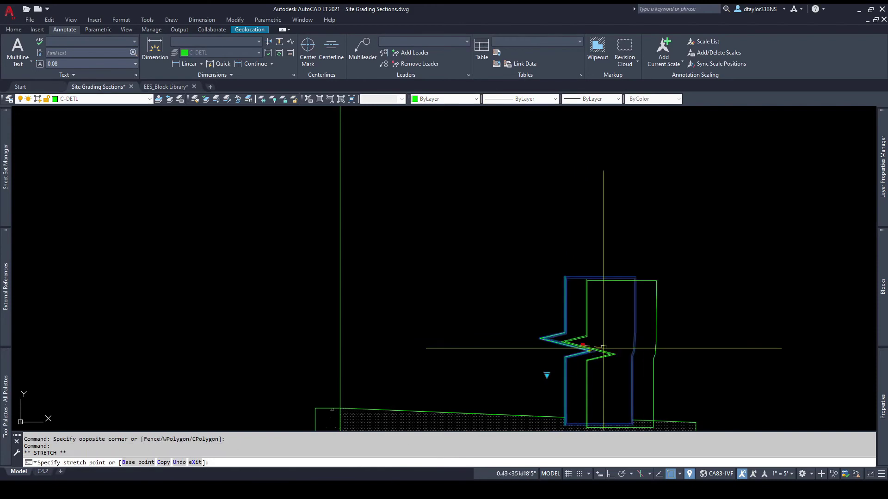
scroll(626, 355, down, 4)
middle_drag(628, 356, 579, 308)
scroll(580, 308, up, 3)
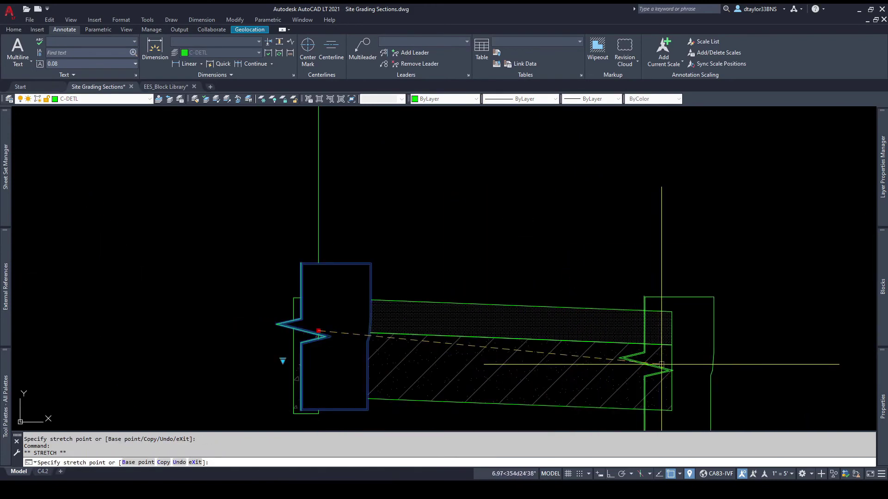
click(703, 381)
scroll(704, 381, down, 4)
middle_drag(703, 380, 562, 291)
key(Escape)
Draw a horizontal construction line from the curb's top corner past the building wall footing with Ortho on
scroll(529, 407, down, 2)
text(l)
key(Return)
click(454, 315)
key(F8)
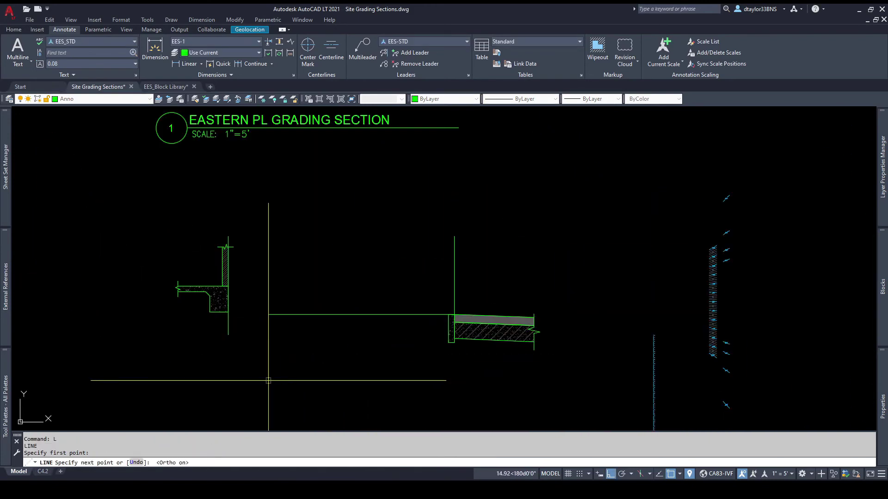
key(Escape)
key(Escape)
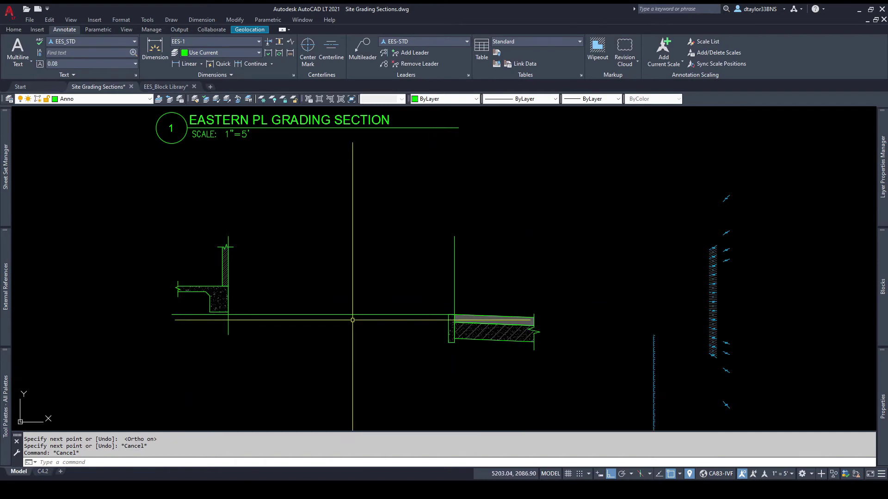
Offset the horizontal construction line upward by 2.4
text(o)
key(Return)
text(2.4)
key(Return)
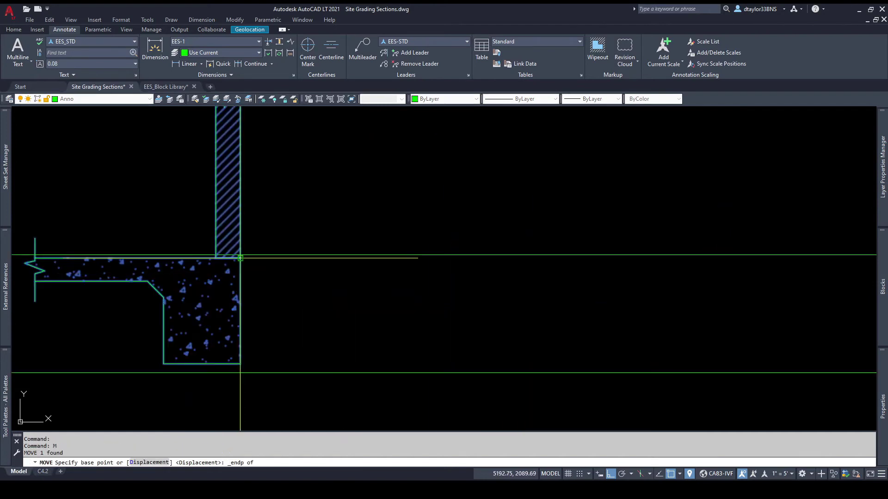
Move the building wall block from its floor-level outer corner perpendicular to the upper construction line
click(240, 258)
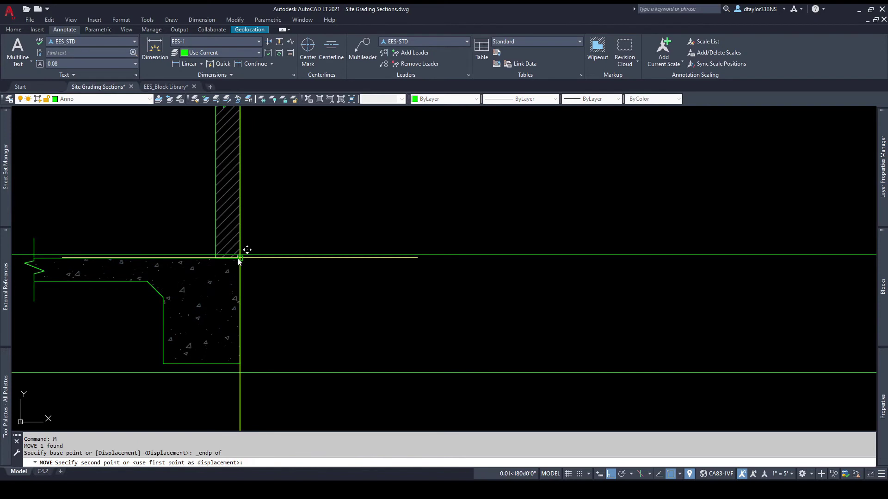
shift+right_click(239, 259)
key(p)
click(248, 254)
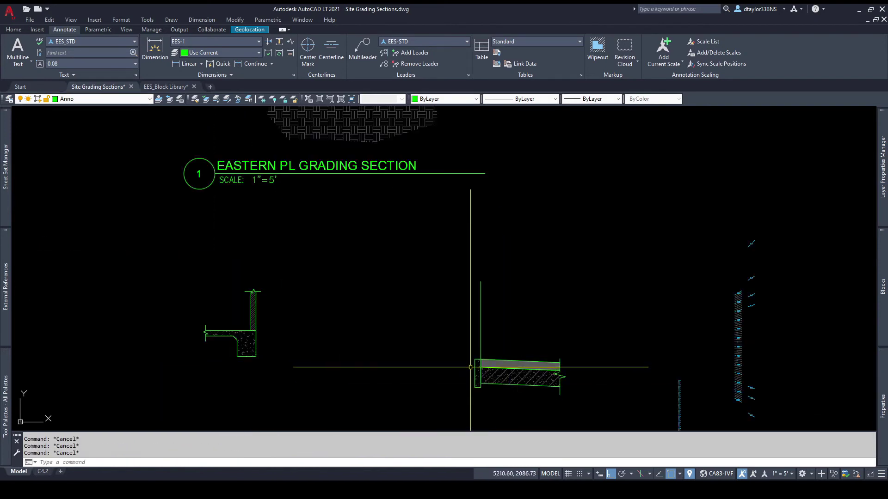
Copy the AC pavement block horizontally to the open area between the building wall and the curb
scroll(470, 351, up, 3)
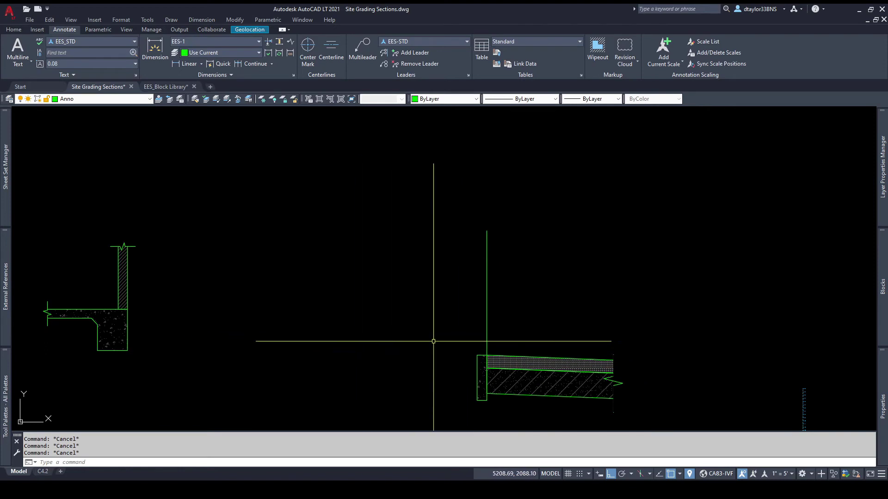
click(503, 361)
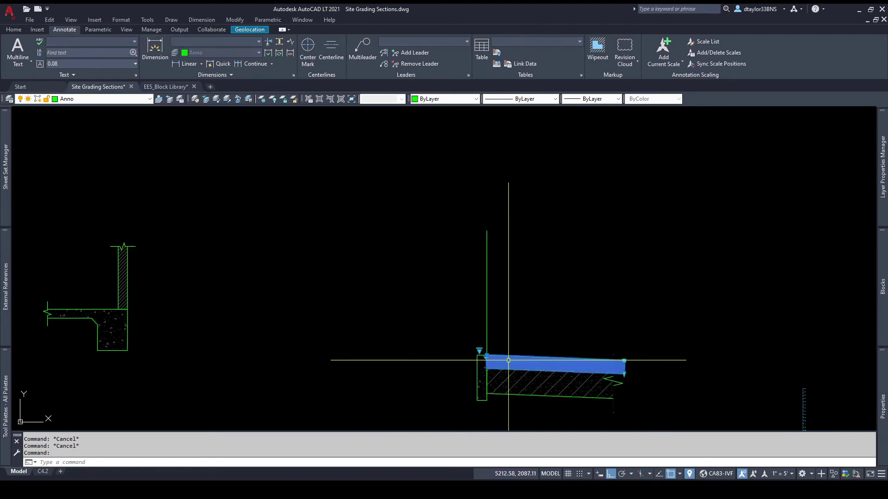
click(486, 356)
click(231, 311)
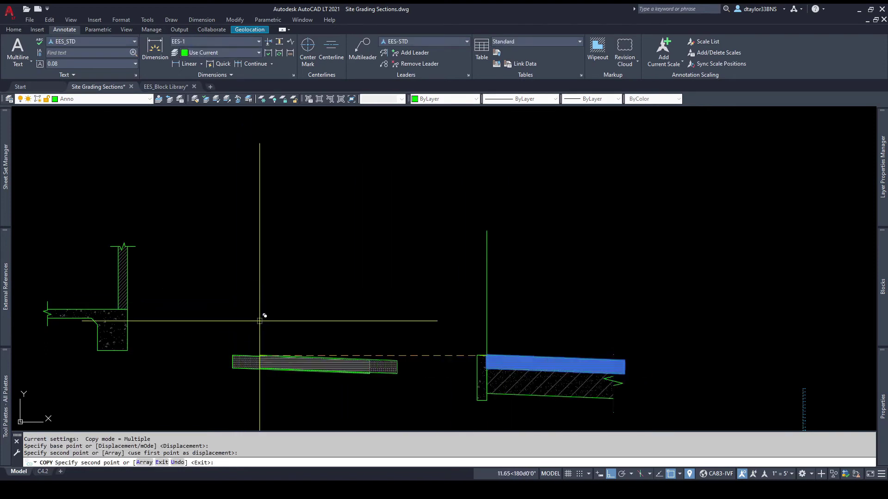
key(Escape)
Switch the copied pavement block to concrete and attach it to the curb's outer top corner, flipped toward the building wall
click(330, 341)
click(282, 391)
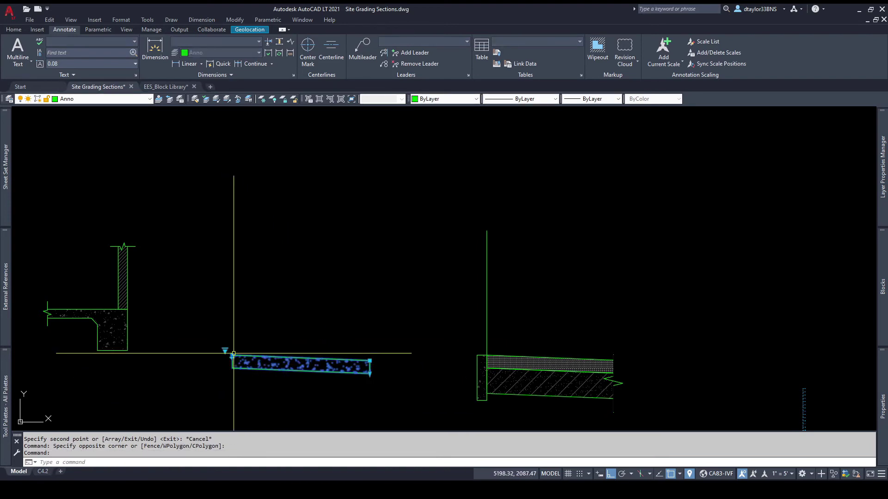
click(233, 354)
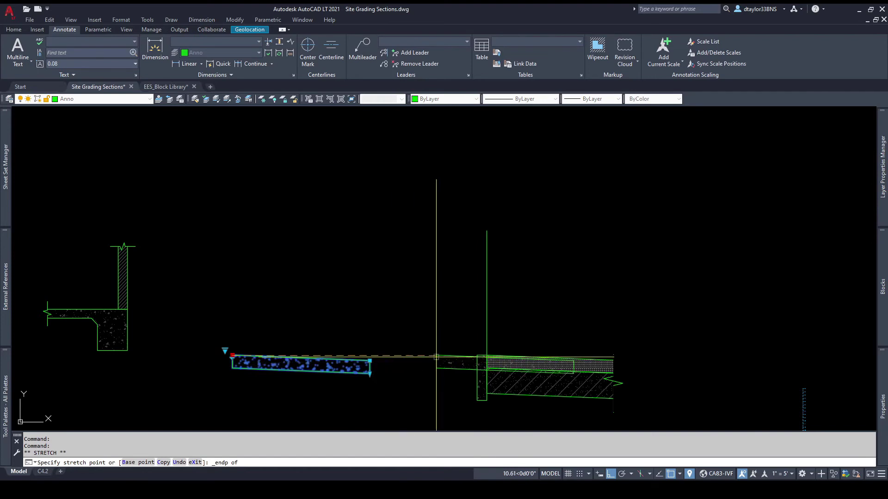
click(477, 356)
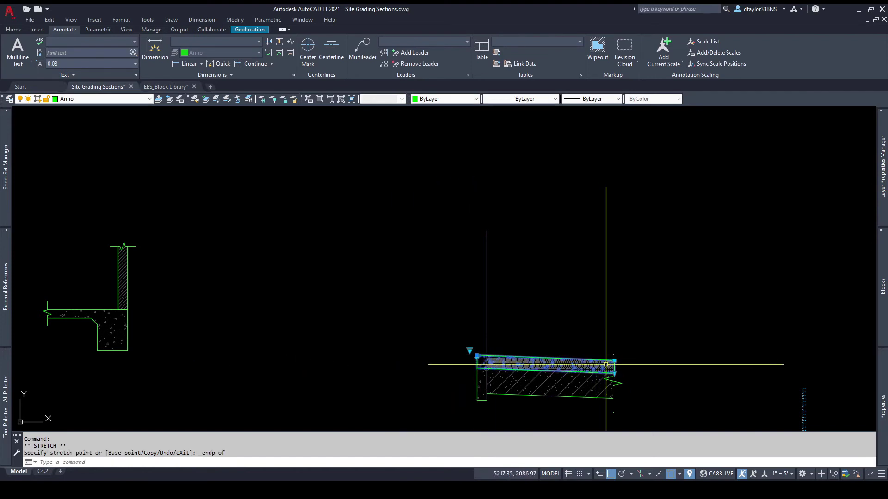
scroll(461, 361, up, 4)
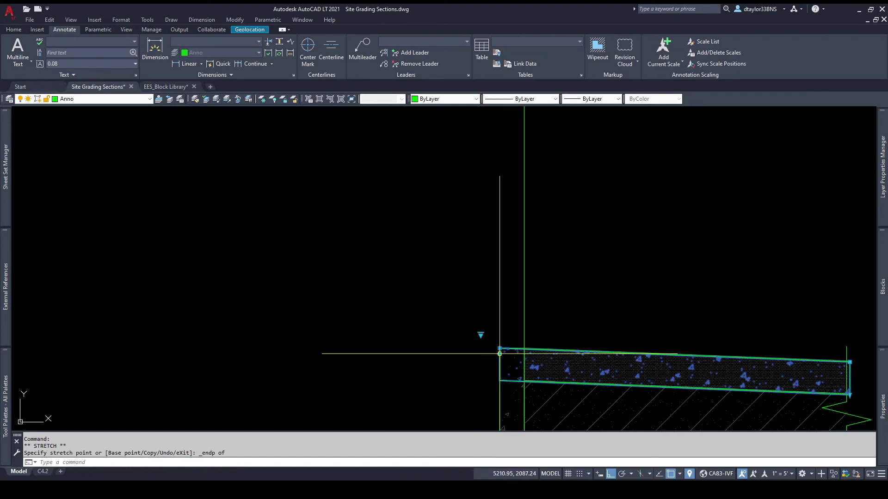
scroll(500, 353, down, 6)
scroll(323, 340, up, 6)
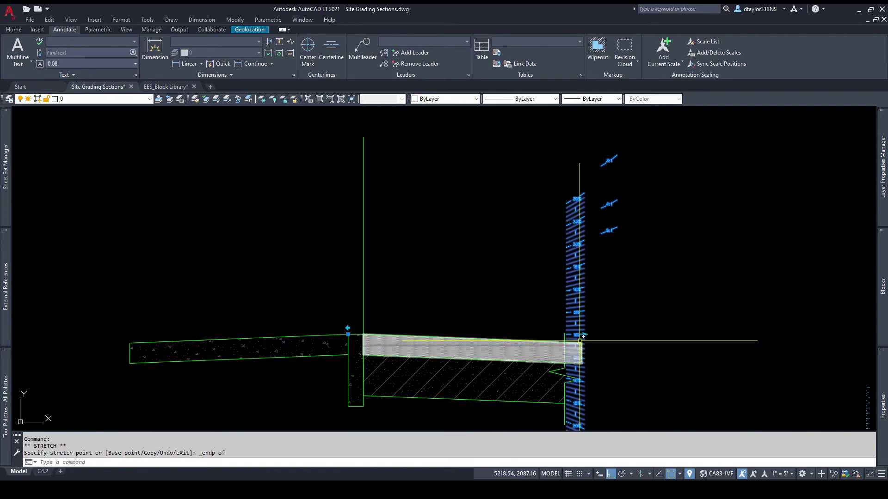
Flip the slope scale at the curb's outer top corner so it reads on the sidewalk side
click(348, 328)
middle_drag(225, 366, 372, 378)
key(Escape)
key(Escape)
Tilt the concrete sidewalk's free end up to a 1.5% slope against the slope scale, with Ortho off
click(377, 345)
click(327, 365)
scroll(324, 367, up, 2)
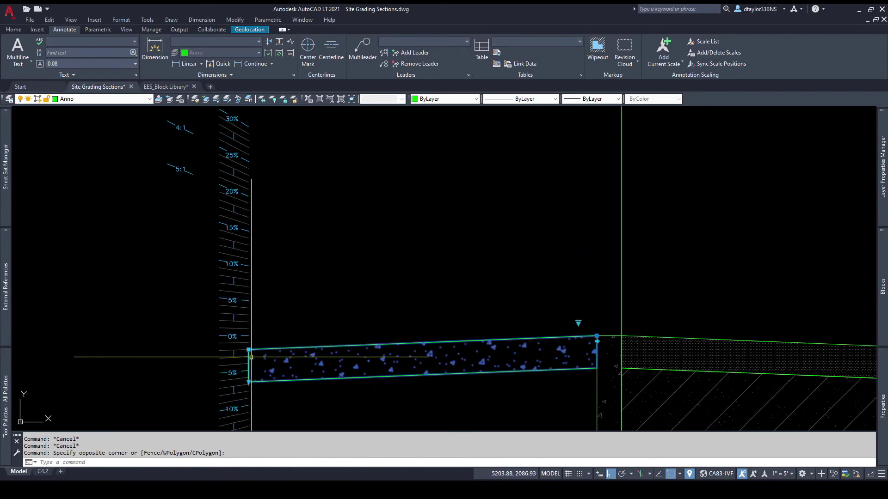
click(249, 350)
scroll(245, 342, up, 8)
click(253, 303)
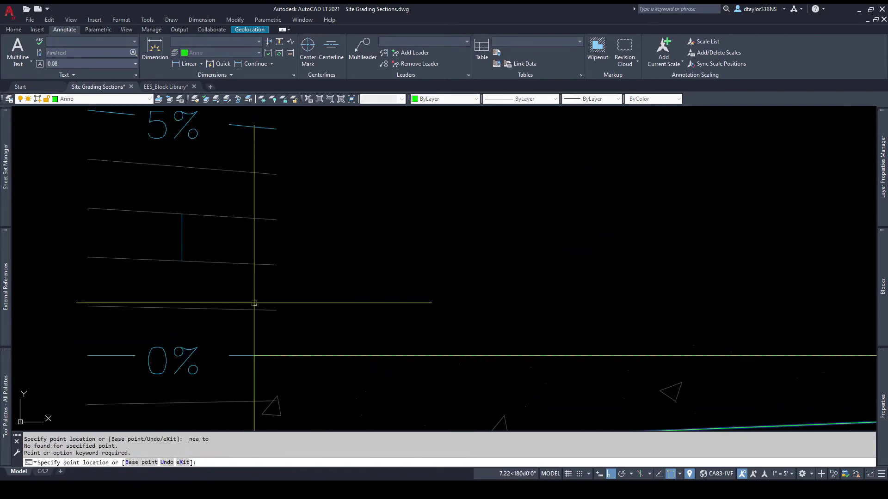
key(F8)
click(249, 309)
Move the slope scale clear of the sidewalk and try the graduated scale block at the curb's top corner
scroll(319, 319, down, 6)
key(Escape)
click(318, 319)
click(299, 339)
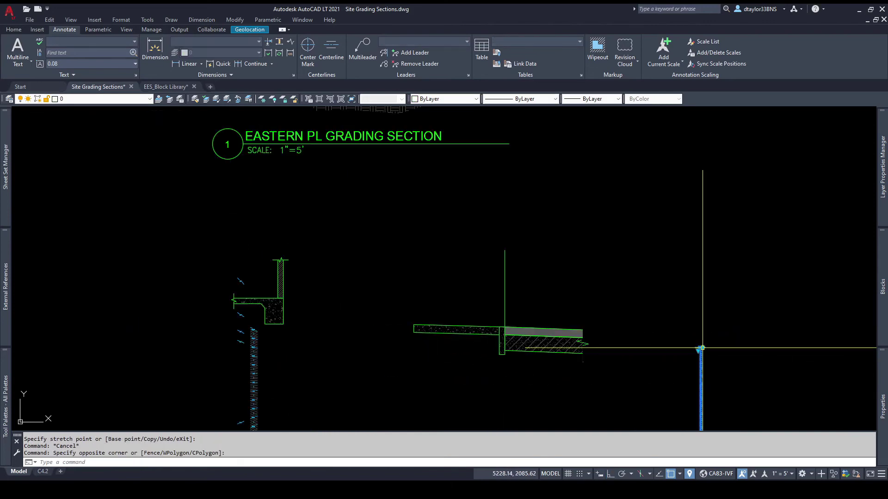
scroll(481, 326, up, 5)
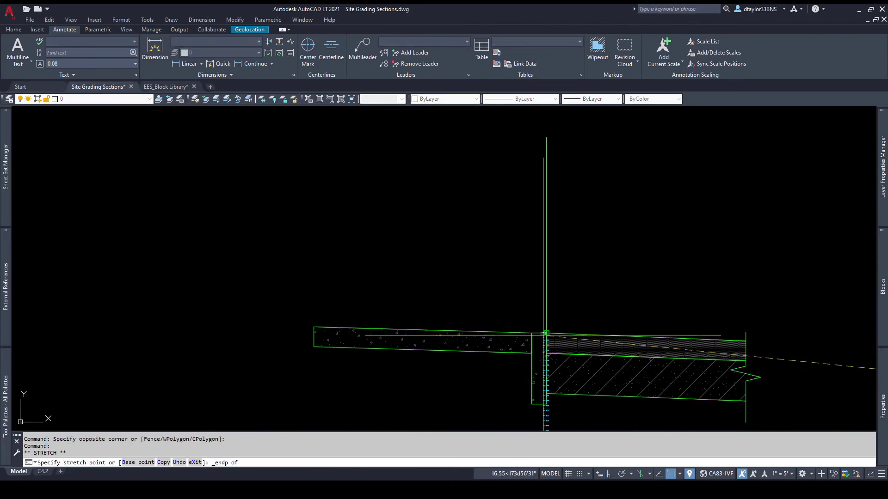
key(Escape)
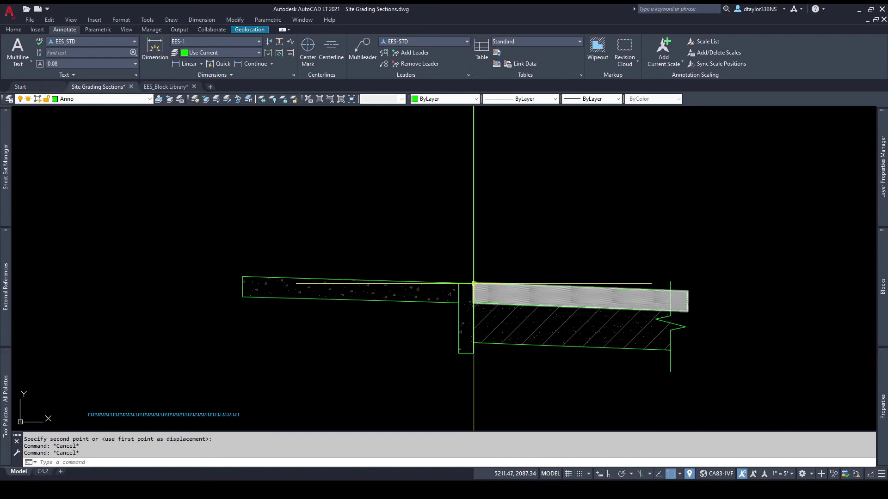
Offset the vertical construction line at the curb by 8 toward the building wall
text(o)
key(Return)
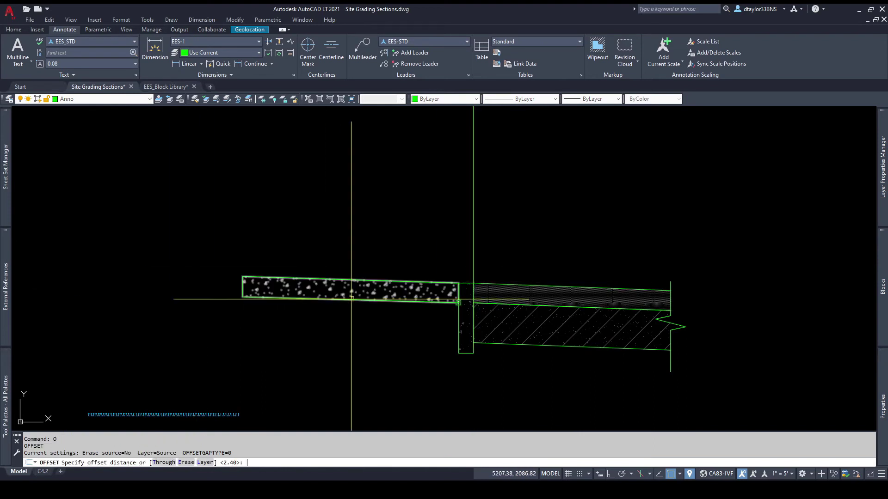
key(Return)
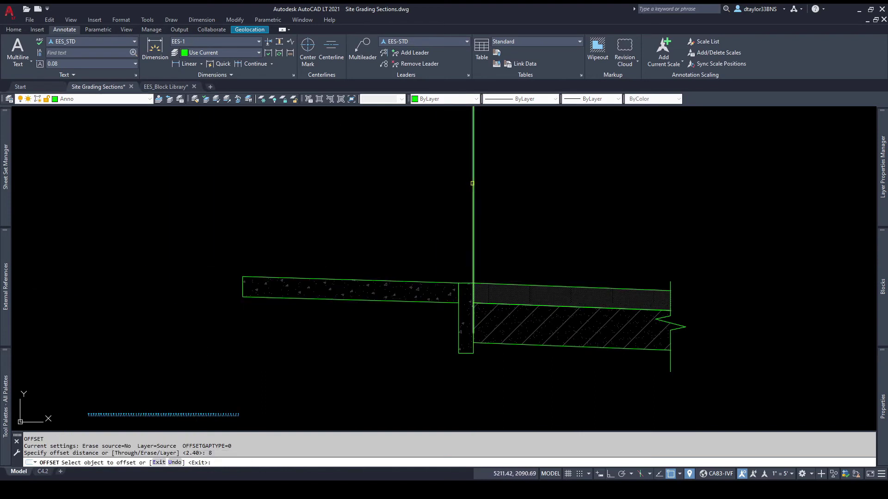
click(472, 183)
click(378, 189)
key(Escape)
Stretch the sidewalk's free end to its intersection with the offset line and erase that line
click(313, 269)
click(256, 285)
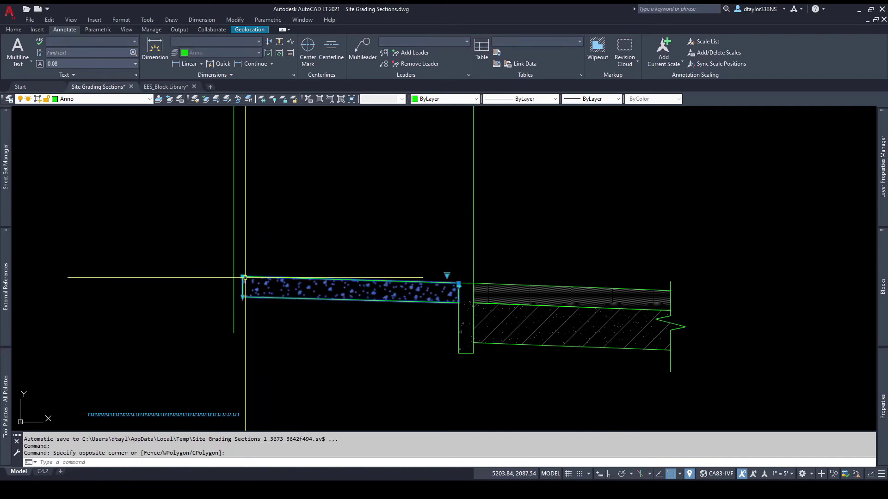
click(243, 277)
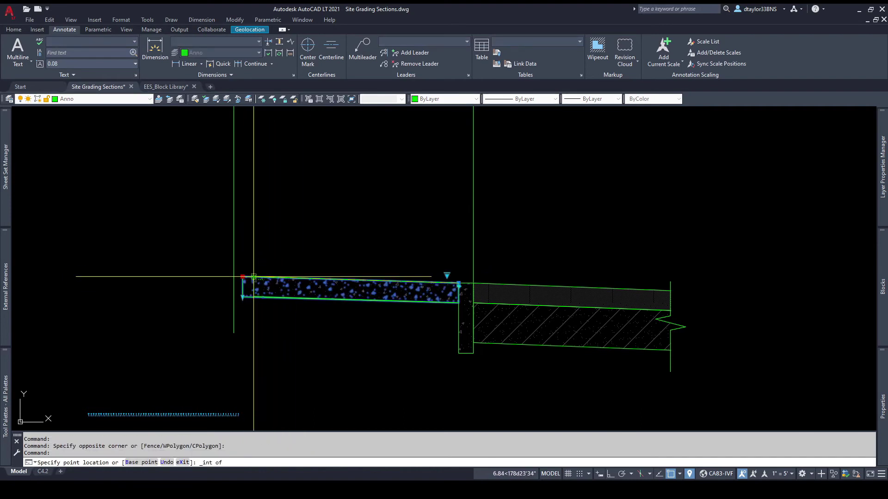
click(253, 276)
click(234, 262)
key(Escape)
Copy the 2% slope label from the Eastern PL grading section to just above the concrete sidewalk
scroll(286, 351, down, 2)
scroll(266, 360, down, 3)
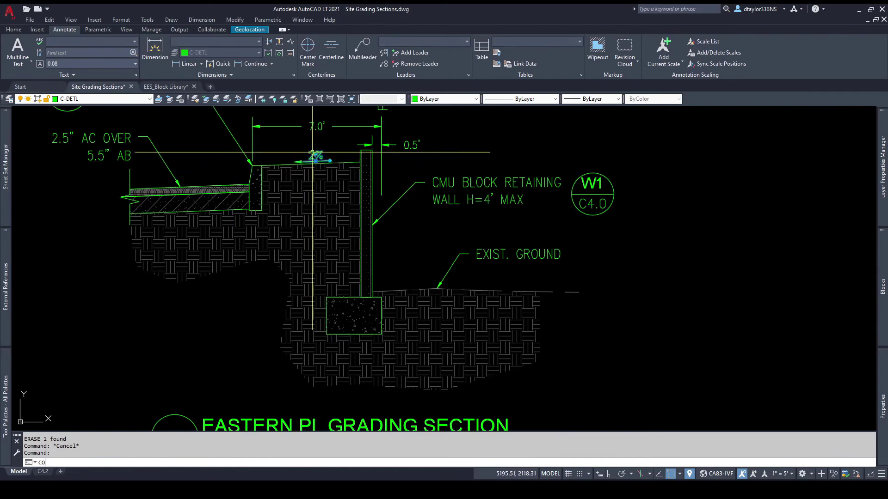
click(313, 154)
scroll(422, 303, down, 2)
middle_drag(451, 356, 348, 182)
scroll(387, 402, up, 5)
click(377, 214)
key(Escape)
Flip and rotate the copied slope label to follow the sidewalk toward the curb, and set its text to 1.5%
click(399, 192)
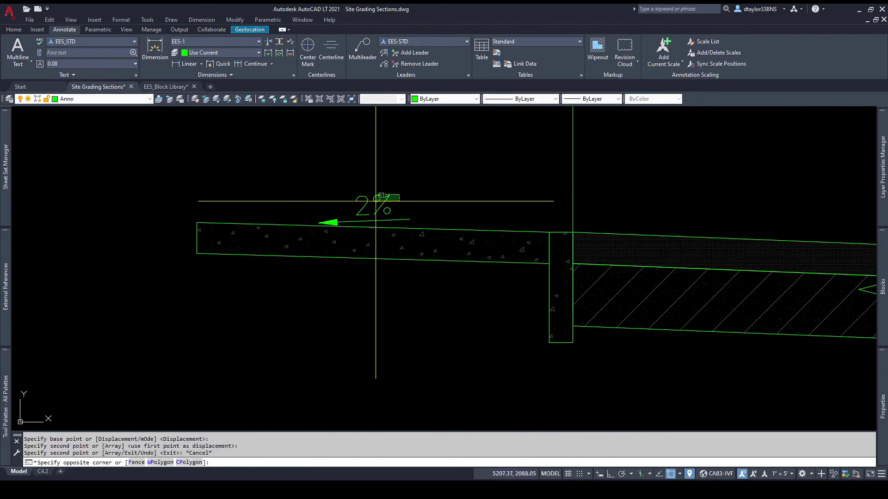
click(366, 210)
scroll(381, 235, up, 2)
click(360, 156)
click(273, 201)
scroll(255, 185, up, 2)
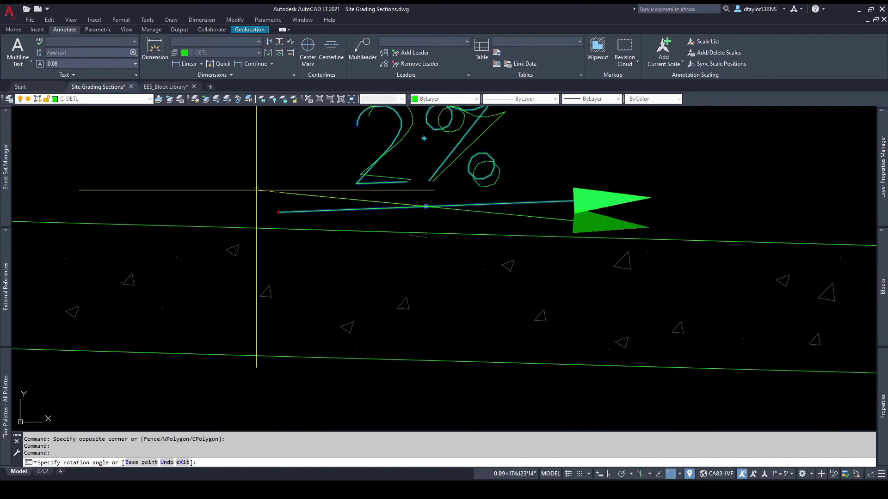
click(258, 202)
scroll(330, 215, down, 2)
text(ed)
click(344, 172)
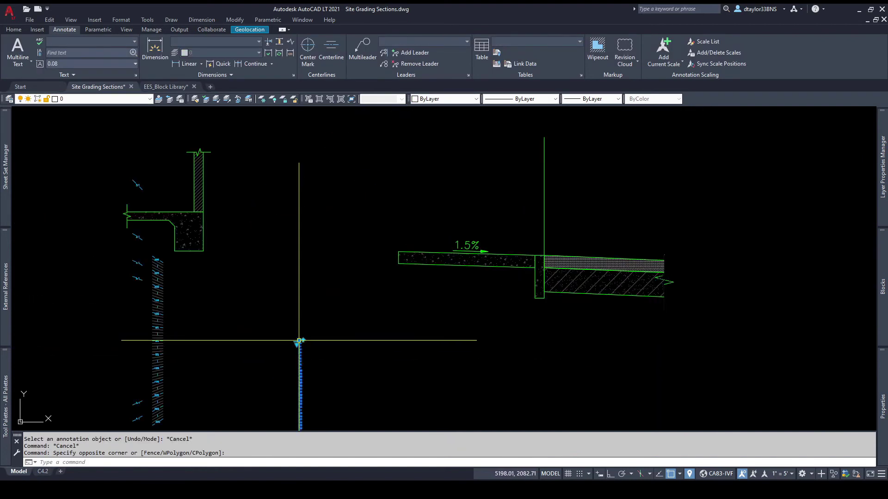
Place the graduated scale at the wall's floor-level outer corner and draw a line from its 8 mark to the sidewalk's top end
click(299, 340)
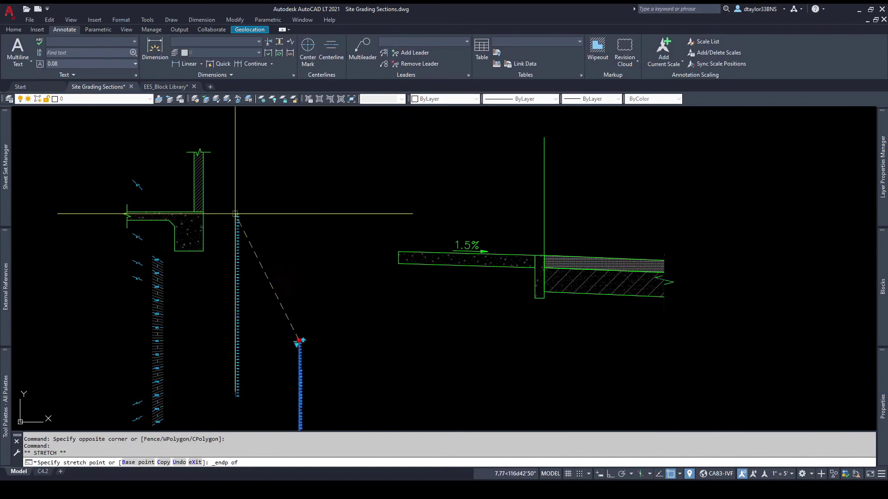
click(203, 212)
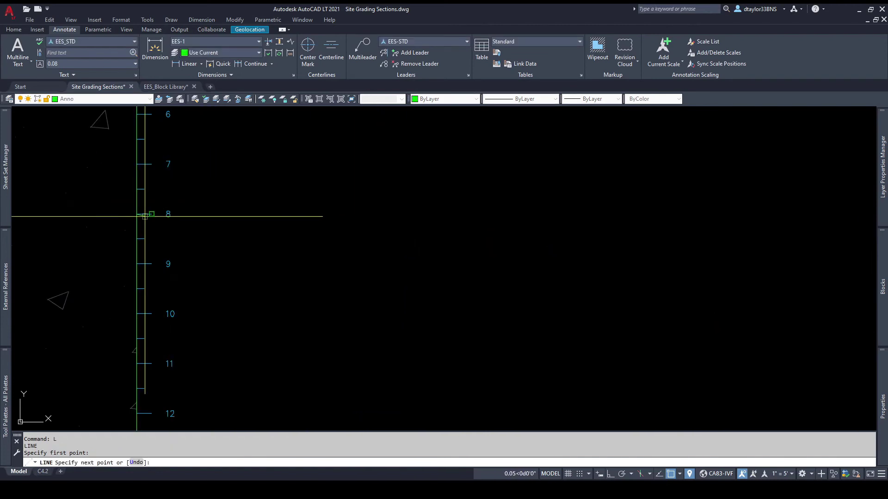
scroll(144, 216, down, 2)
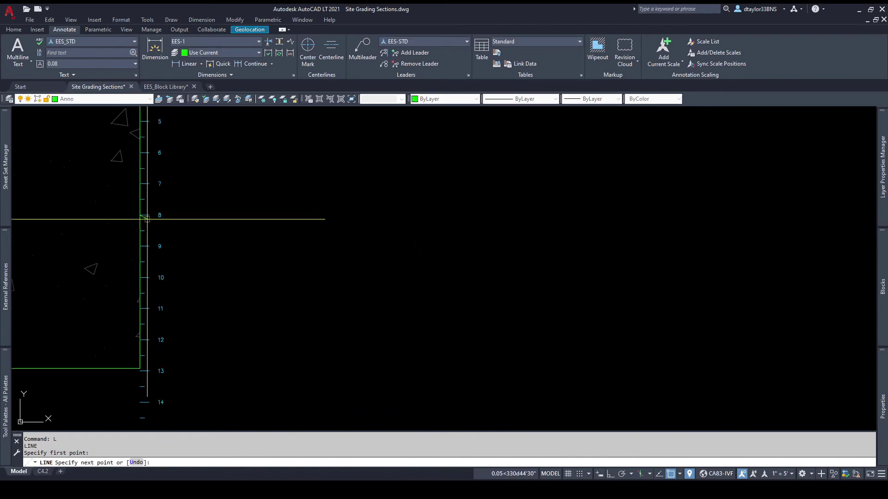
scroll(146, 217, down, 3)
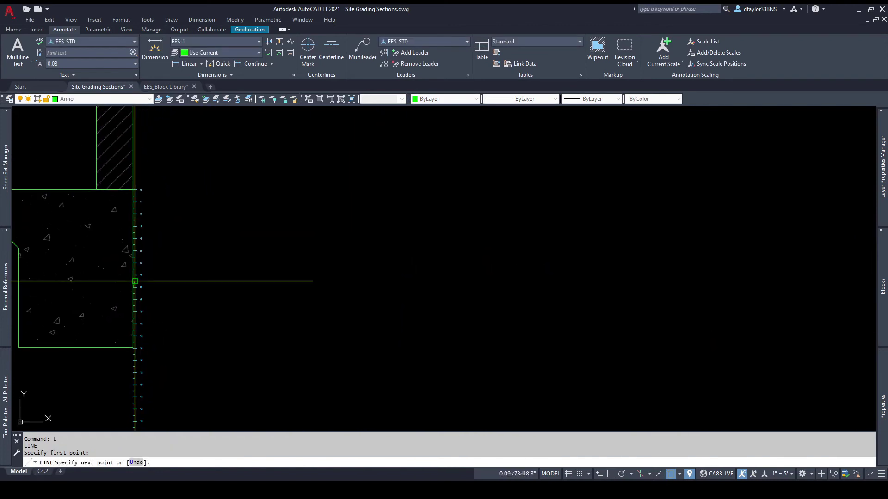
scroll(135, 281, down, 1)
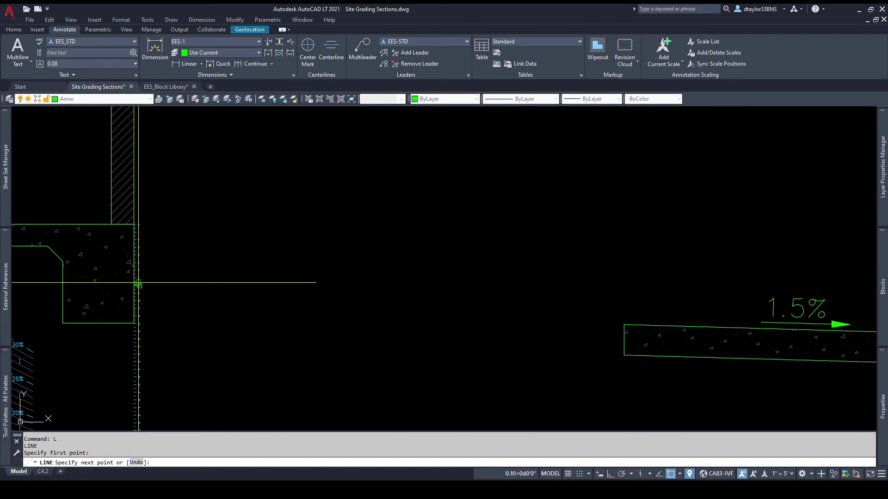
click(595, 327)
key(Escape)
scroll(601, 328, down, 2)
middle_drag(636, 352, 614, 349)
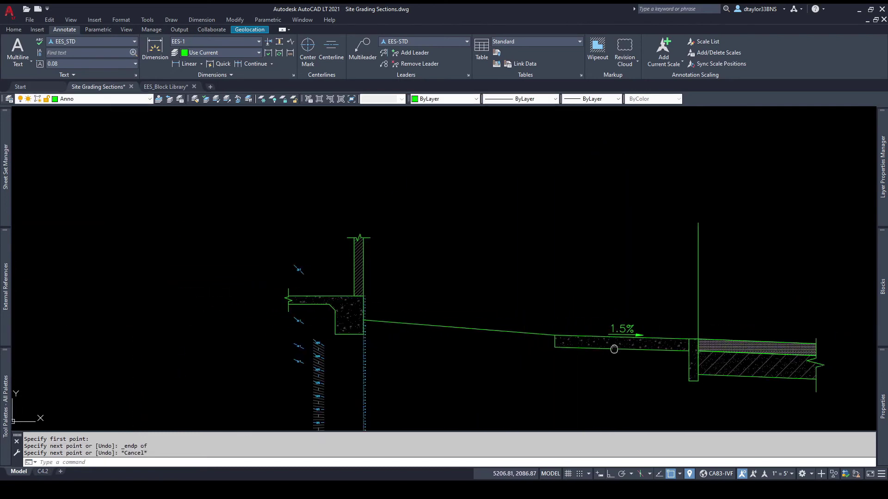
Copy the 1.5% slope label to just above the slope line between the building wall and the sidewalk
key(Escape)
key(Escape)
scroll(614, 349, up, 2)
click(626, 314)
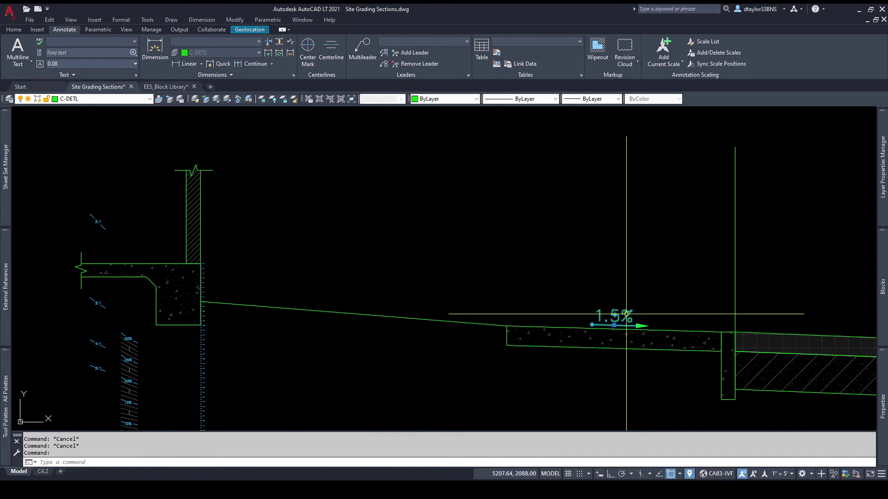
text(co)
click(614, 325)
scroll(478, 314, up, 4)
click(476, 353)
key(Escape)
Rotate the copied slope label parallel to the slope line beside the building wall
click(515, 321)
click(476, 344)
scroll(480, 345, up, 4)
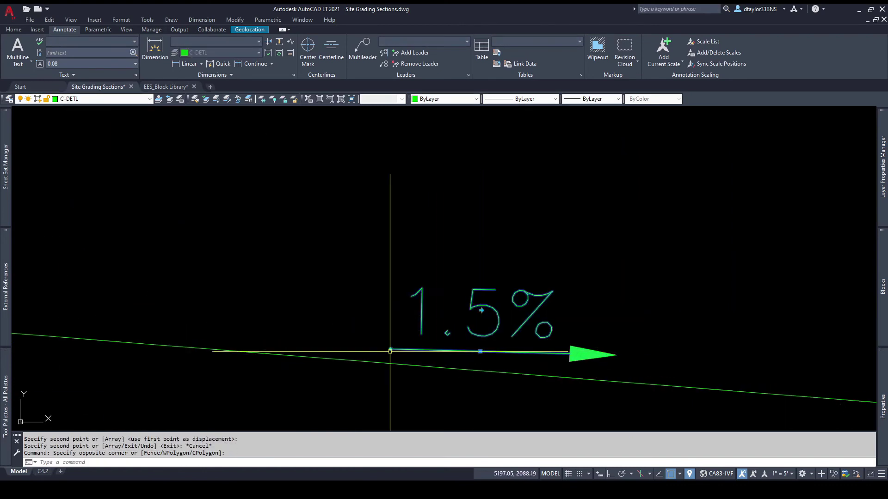
click(389, 351)
click(372, 344)
Change the copied slope label's text to "2% (MIN.)"
text(ed )
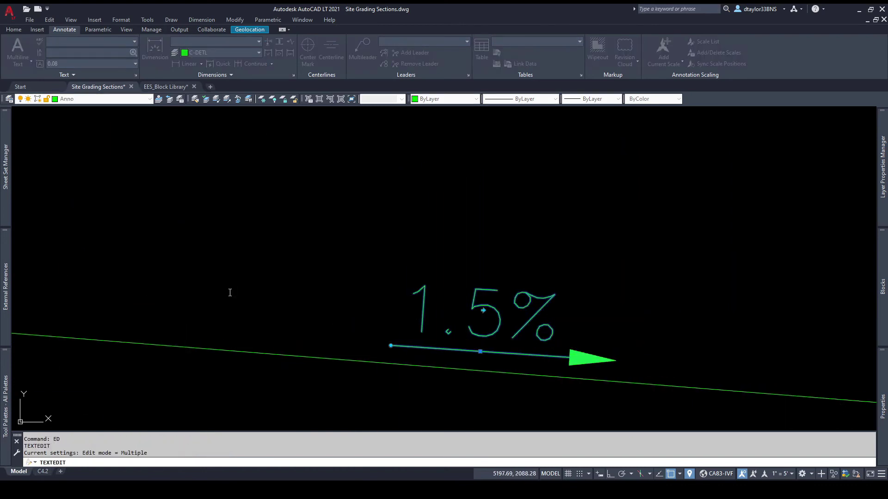
text(2%)
key(Return)
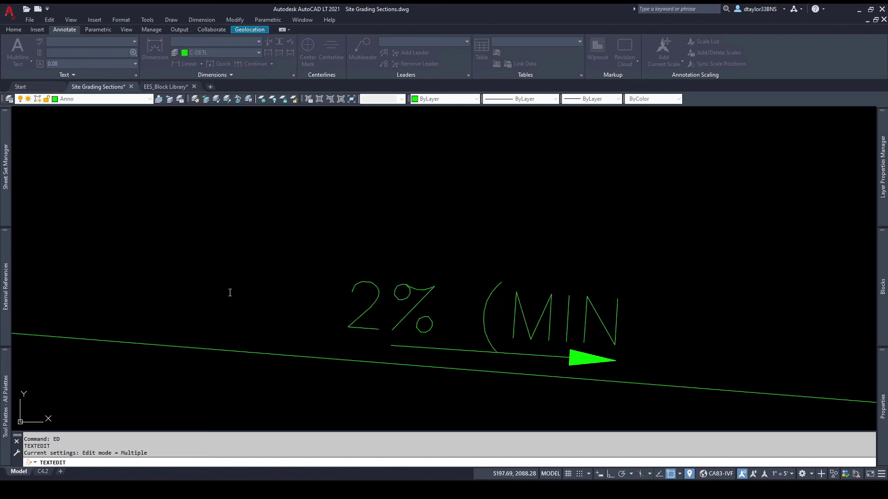
scroll(229, 293, down, 1)
text(.))
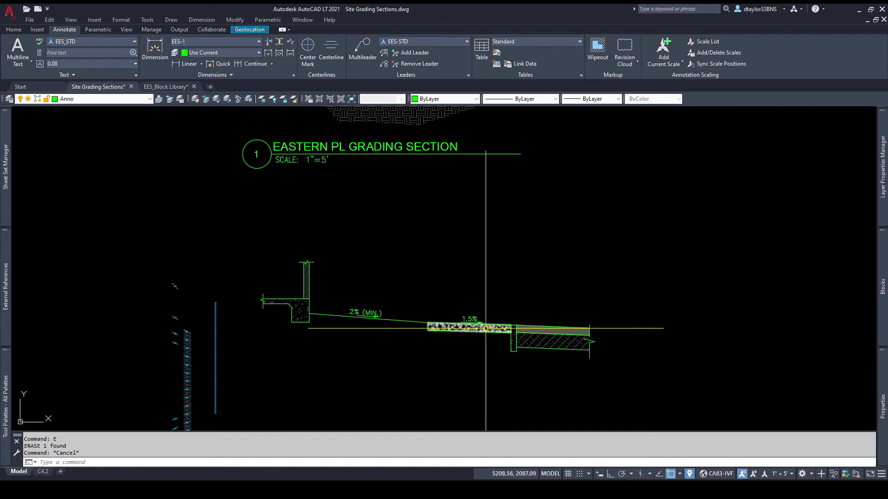
Add a multileader pointing to the sidewalk's top surface from below, with the text "CONC. SIDEWALK"
click(362, 46)
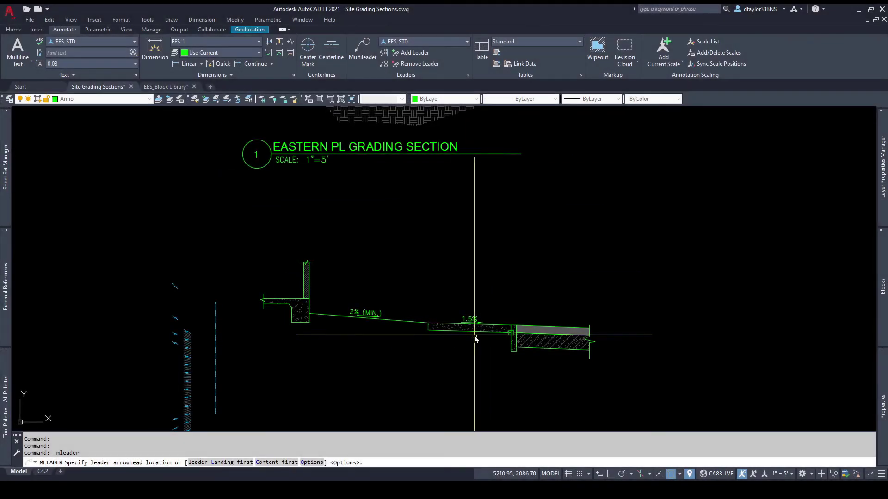
scroll(514, 300, up, 6)
click(386, 406)
scroll(454, 253, down, 4)
click(471, 402)
text(CONC. SIDEWALK)
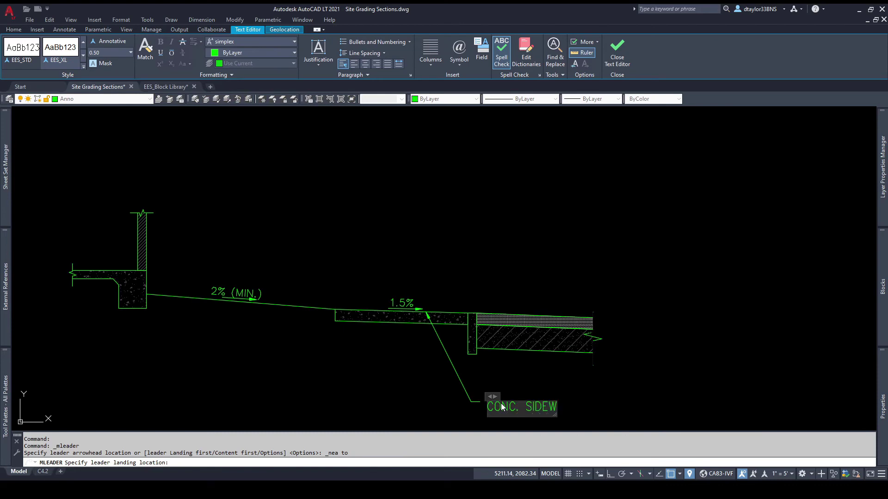
click(368, 257)
key(Escape)
Copy the W1 / C4.0 detail bubble from the Eastern PL grading section to the end of the CONC. SIDEWALK note
scroll(368, 258, down, 6)
click(390, 149)
text(co)
click(413, 158)
click(448, 303)
scroll(436, 305, up, 4)
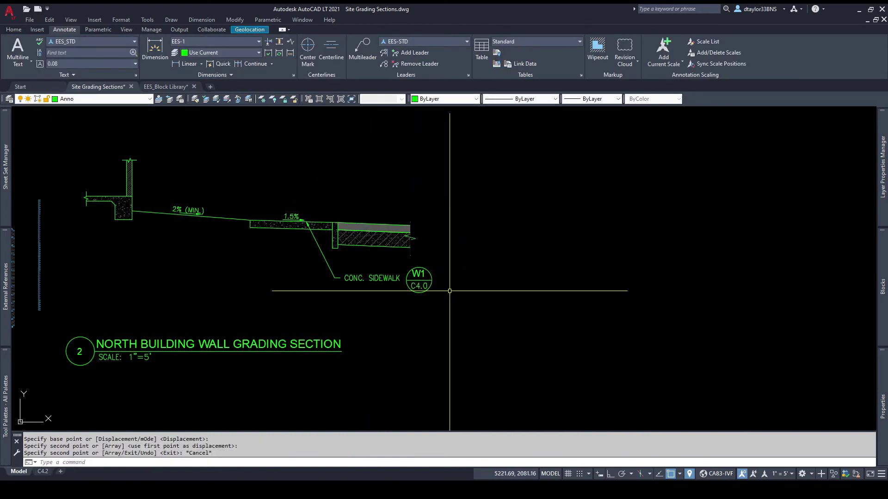
Change the detail number in the bubble beside the CONC. SIDEWALK note to C2
key(Return)
text(ed)
key(Return)
key(Escape)
click(349, 311)
click(331, 337)
text(co)
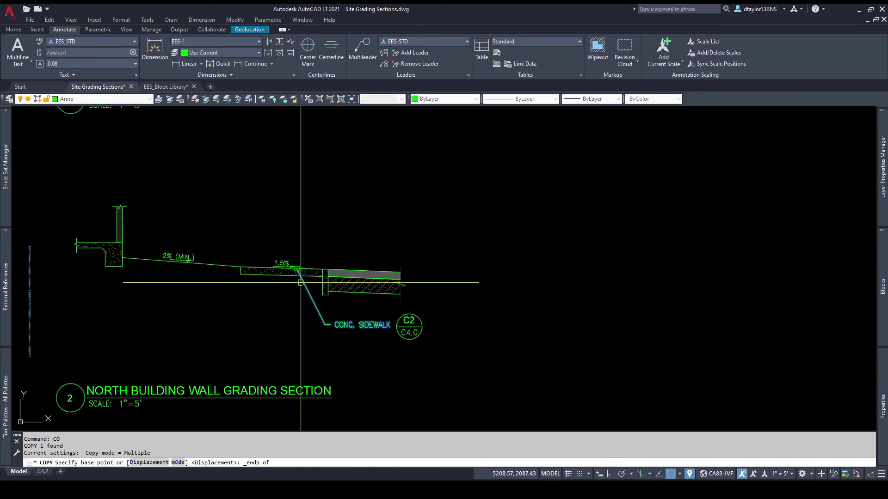
click(298, 272)
key(Escape)
Add a multileader from above pointing to the top of the curb between sidewalk and pavement, with the text "FLUSH CURB"
click(360, 53)
scroll(315, 269, up, 5)
click(349, 264)
click(407, 179)
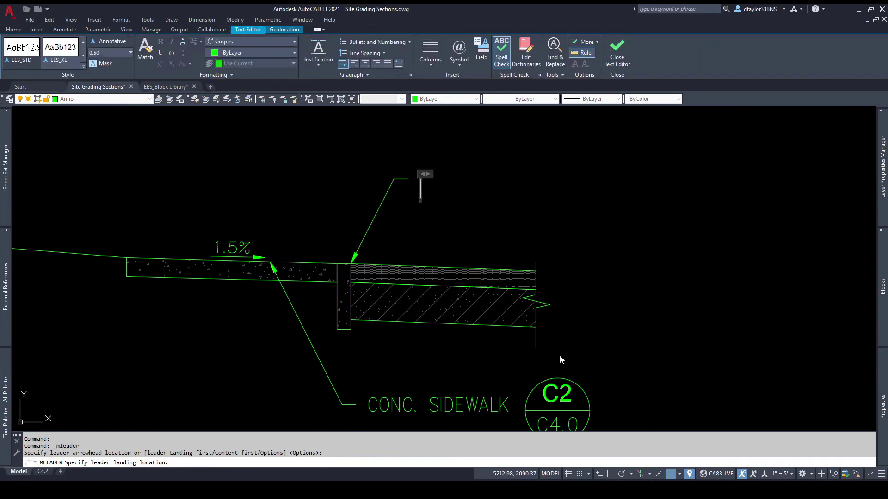
click(614, 357)
key(Escape)
Copy the C2 / C4.0 detail bubble to the end of the FLUSH CURB note
click(597, 366)
click(561, 408)
click(557, 410)
key(Escape)
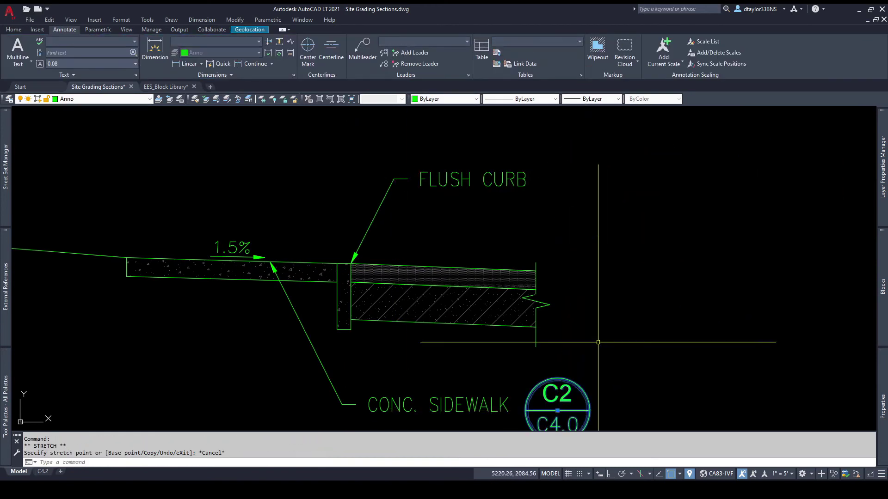
text(cop)
key(Return)
text(co)
key(Return)
click(592, 387)
click(603, 149)
key(Escape)
Change the copied bubble's detail number to C3 and shift the FLUSH CURB callout higher above the pavement
click(572, 172)
text(ed)
key(Return)
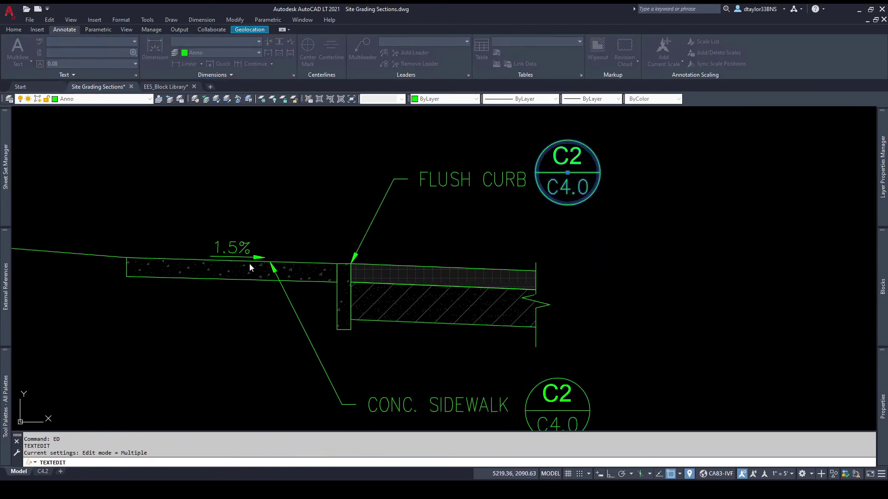
scroll(210, 289, down, 5)
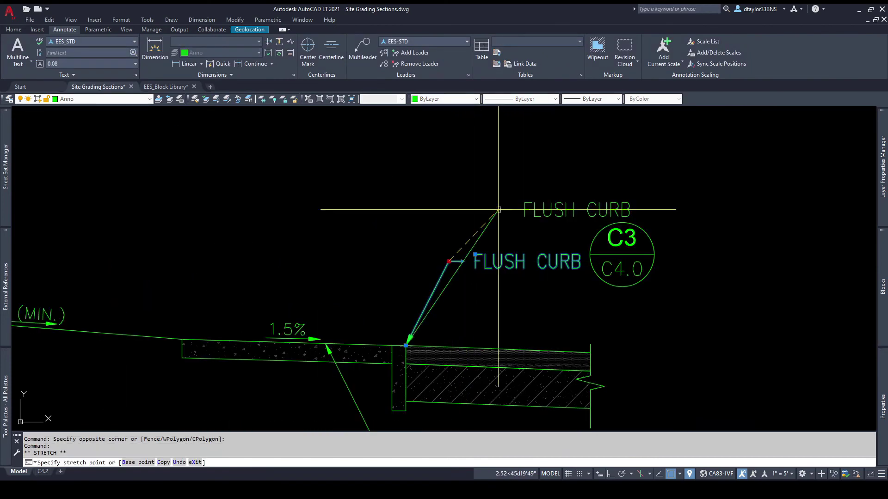
key(Escape)
Add a multileader pointing to the pavement surface from above, with the text "4" AC OVER 8" AB"
click(360, 44)
click(511, 348)
click(547, 280)
text(4" AC OVER 8" AB)
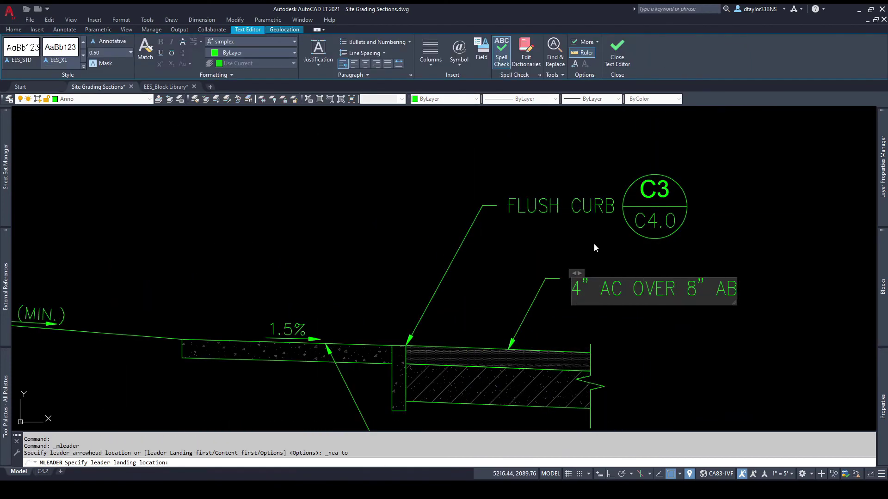
click(755, 328)
Add a horizontal linear dimension from the building wall's outer face to the flush curb's pavement edge, with ± after its value
scroll(509, 211, down, 5)
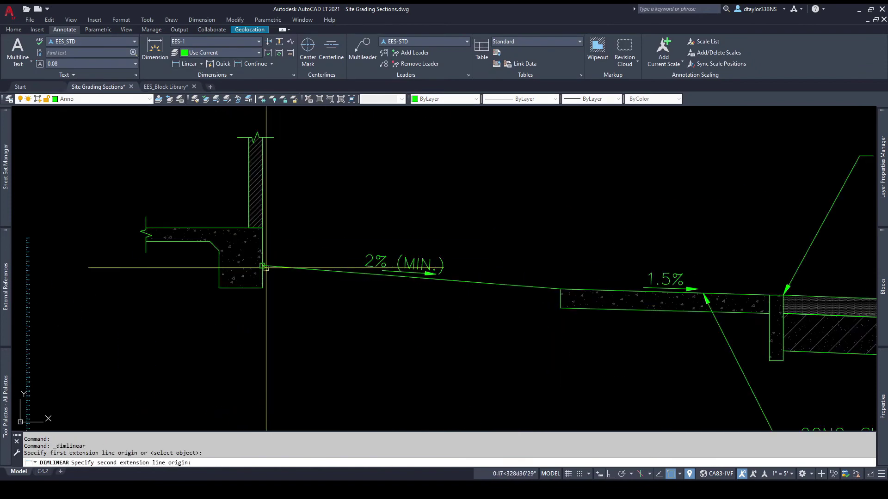
click(745, 294)
click(740, 210)
double_click(519, 217)
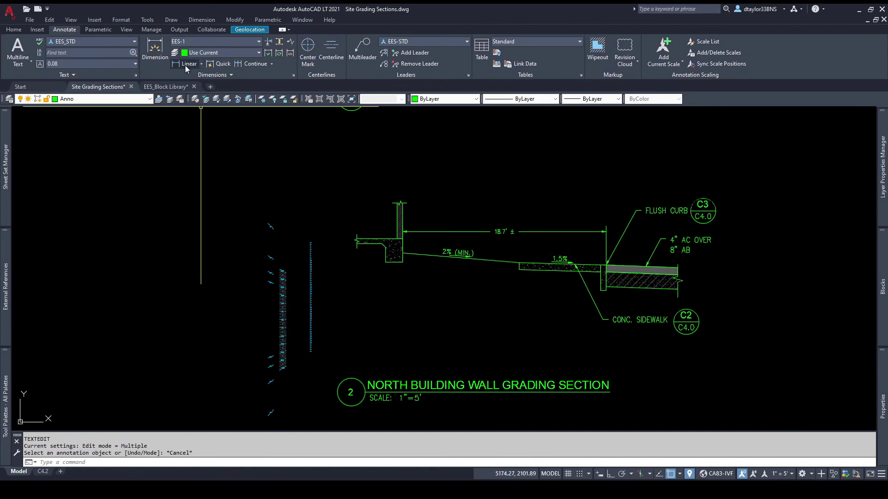
Add a horizontal linear dimension across the sidewalk and flush curb, below the overall wall-to-curb dimension
scroll(509, 210, up, 5)
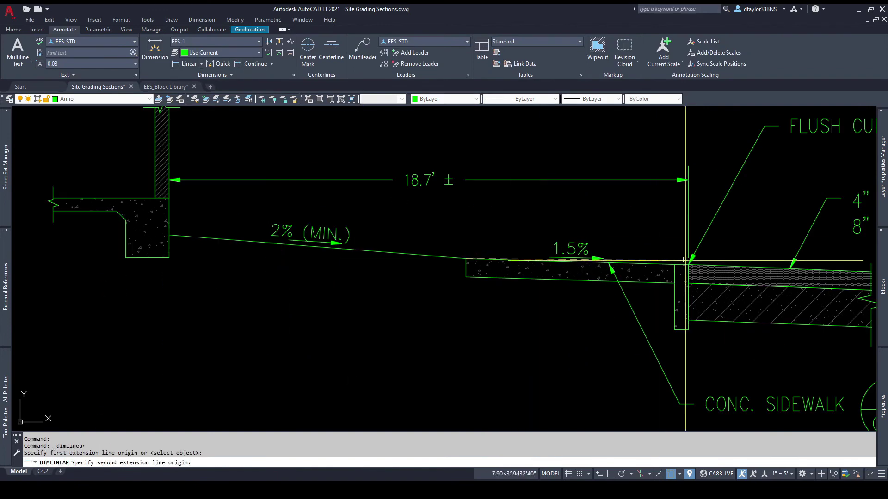
click(466, 259)
click(688, 264)
key(Escape)
key(Escape)
scroll(559, 265, down, 2)
Add a vertical linear dimension beside the building wall, from the ground slope line up to the top of the floor slab
click(185, 64)
scroll(314, 236, up, 4)
click(311, 263)
click(311, 205)
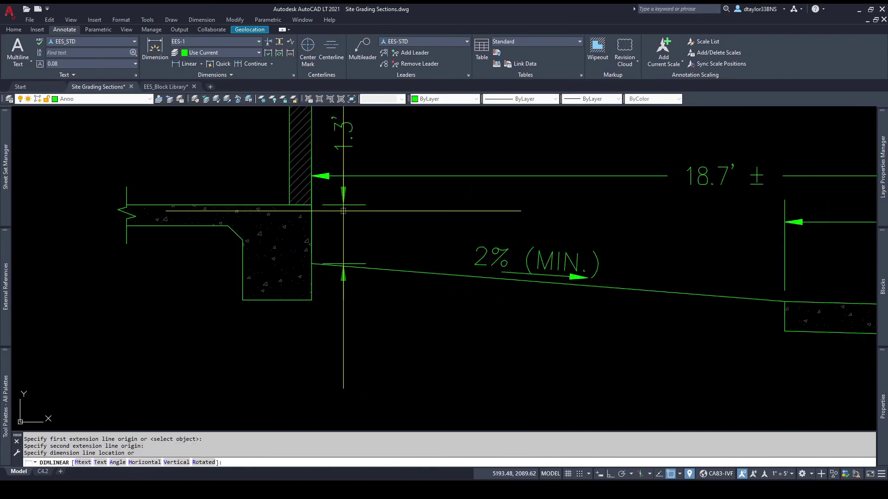
click(355, 210)
click(355, 134)
Override the vertical dimension's text with 8"
text(ed)
key(Return)
click(377, 239)
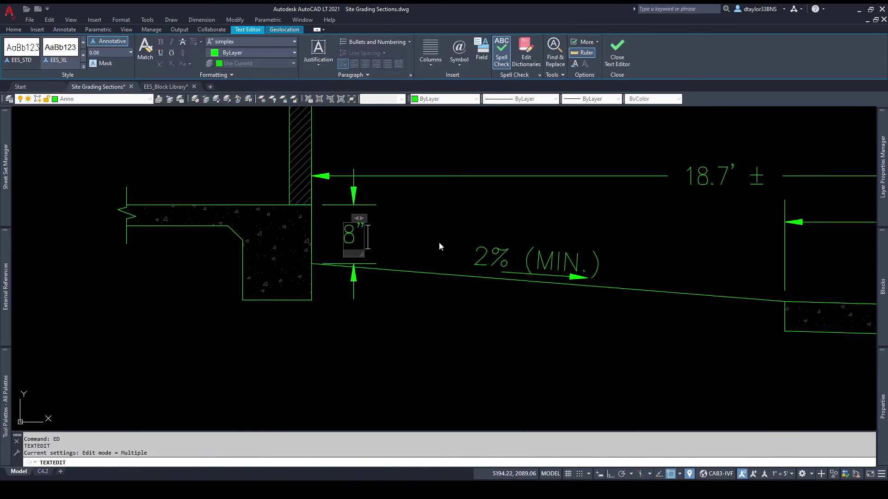
click(439, 246)
key(Escape)
scroll(404, 312, up, 5)
click(388, 311)
click(371, 300)
click(371, 297)
scroll(366, 317, down, 5)
key(Escape)
key(Escape)
key(Escape)
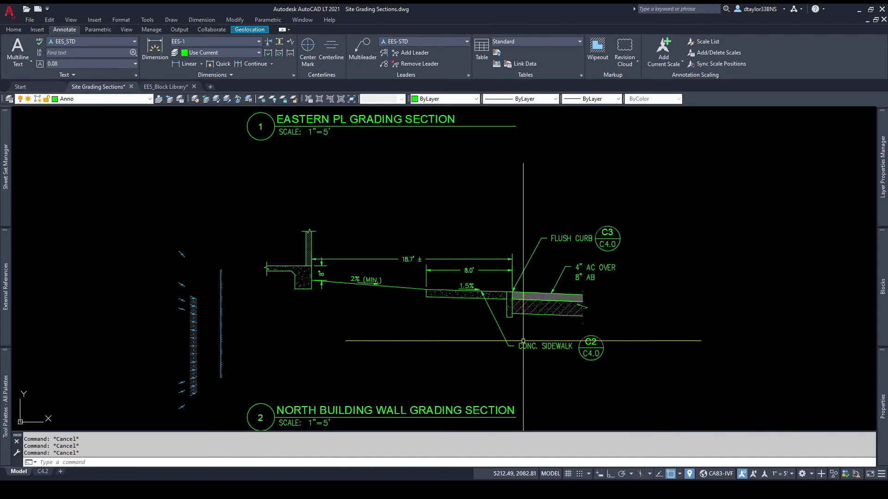
Trace a polyline along the underside of the slab and footing, the ground slope line, and the undersides of the sidewalk, curb and pavement
scroll(309, 279, up, 3)
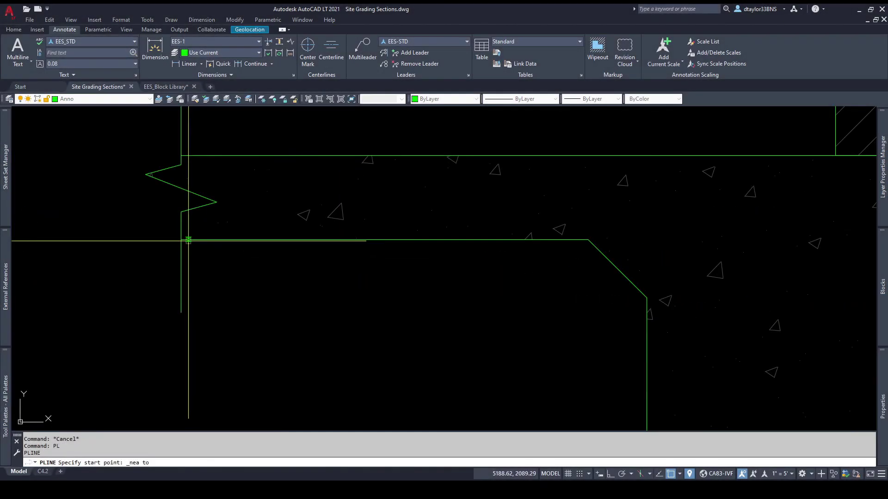
click(188, 240)
click(588, 240)
click(649, 298)
scroll(652, 298, down, 4)
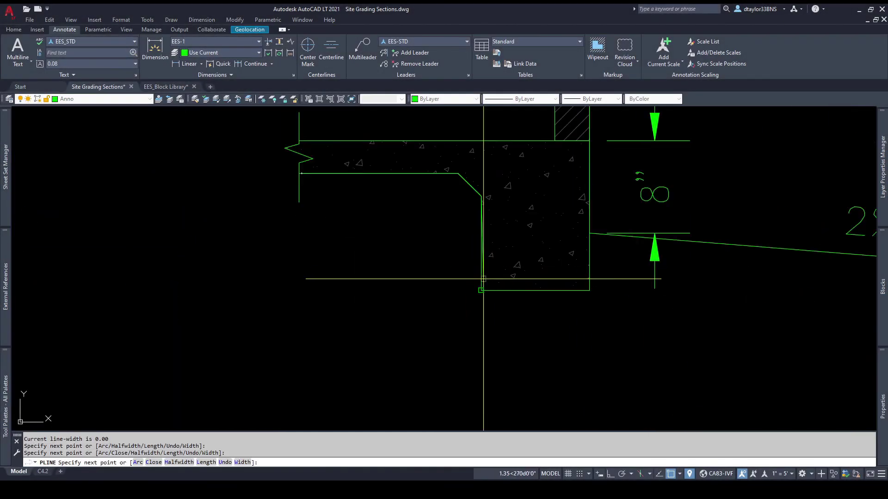
click(481, 284)
click(589, 289)
click(594, 234)
scroll(594, 235, down, 5)
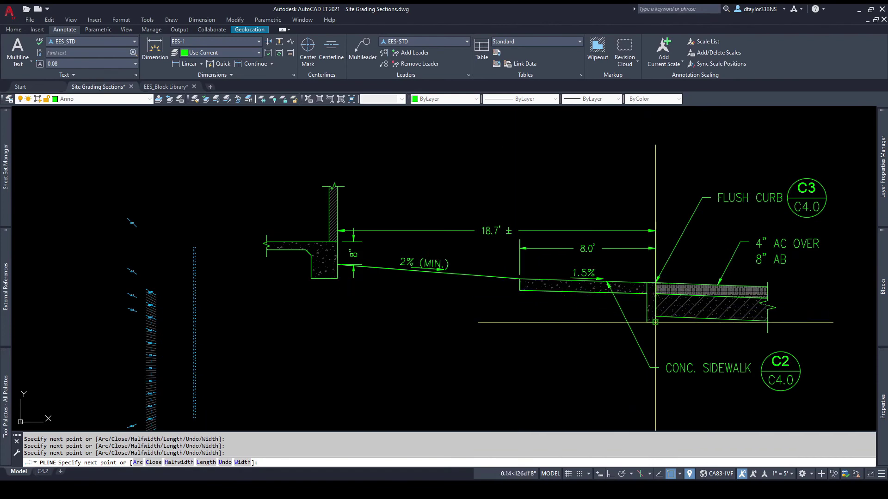
scroll(775, 316, up, 4)
click(751, 328)
Continue the polyline back below the section as an irregular ground edge and close it at the slab's break line
scroll(739, 348, down, 4)
click(742, 371)
click(647, 367)
click(604, 362)
scroll(605, 361, up, 2)
click(558, 323)
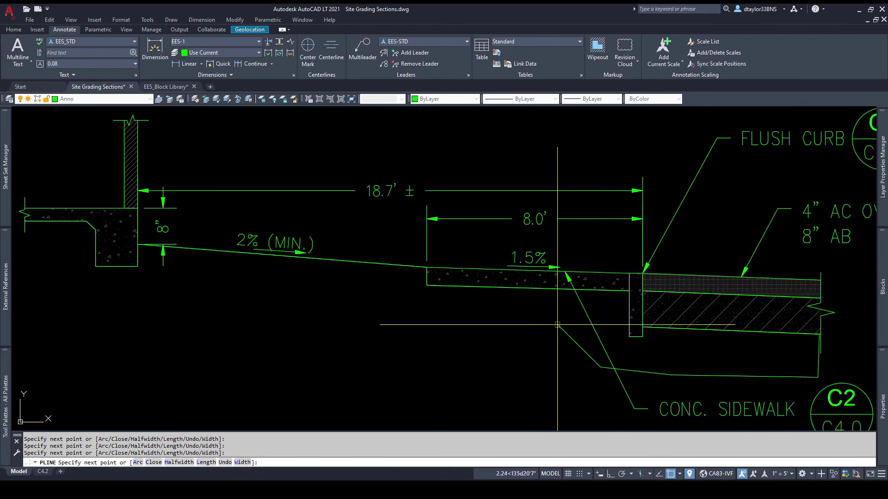
click(421, 309)
click(341, 334)
click(253, 331)
click(213, 290)
text(c)
key(Return)
key(Escape)
Hatch the closed ground outline below the building, sidewalk and pavement with the EARTH pattern
text(h)
key(Return)
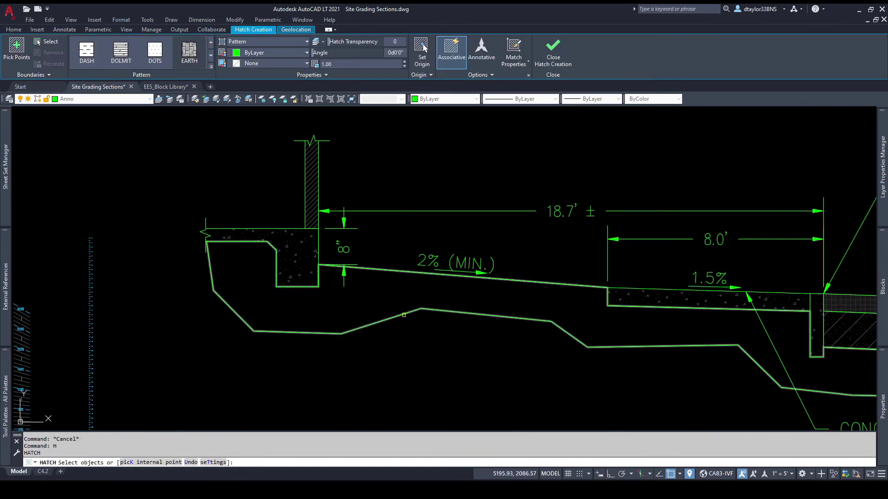
scroll(431, 315, down, 5)
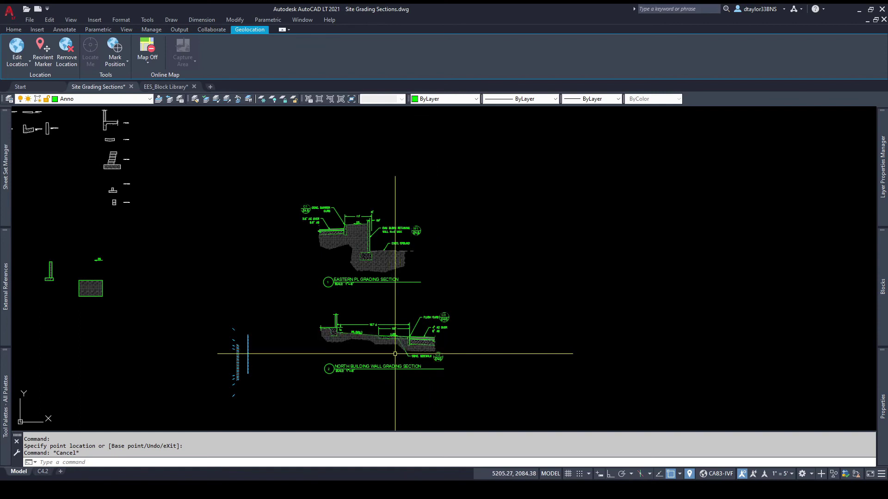
scroll(382, 352, up, 2)
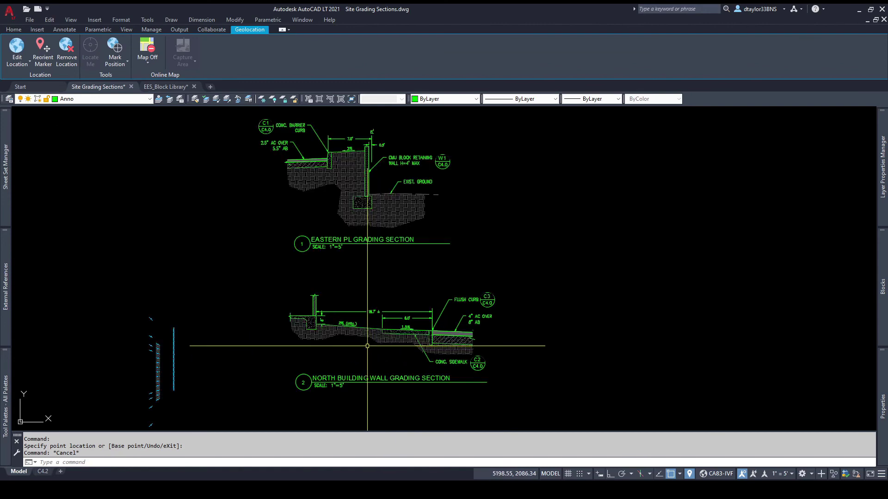
scroll(314, 312, up, 2)
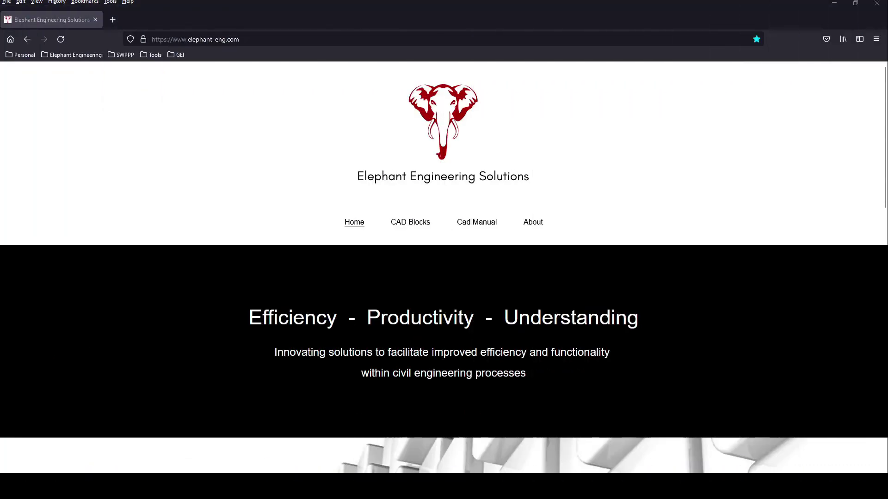
Switch to the browser and look through the Cross Sections category of CAD Blocks on the Elephant Engineering Solutions website
click(410, 222)
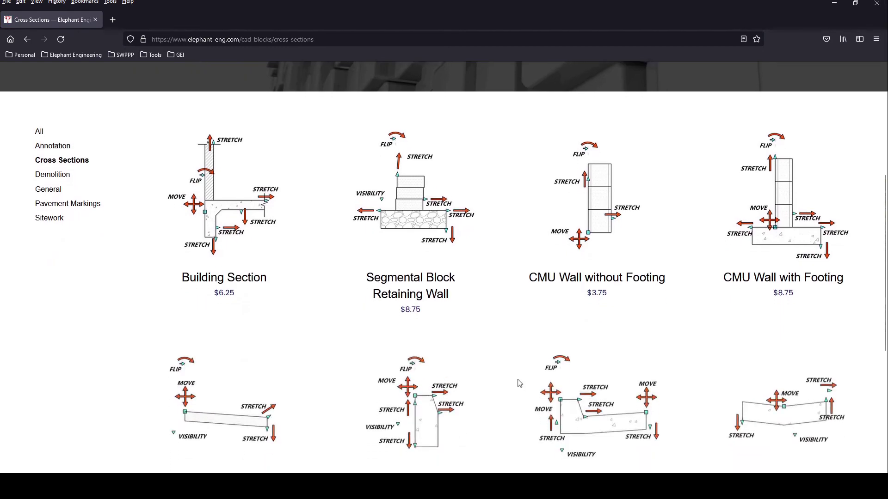
scroll(518, 381, down, 3)
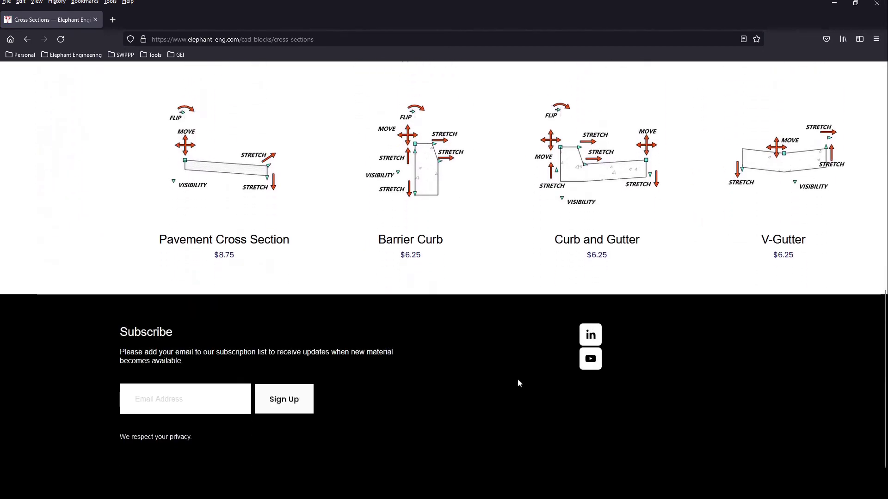